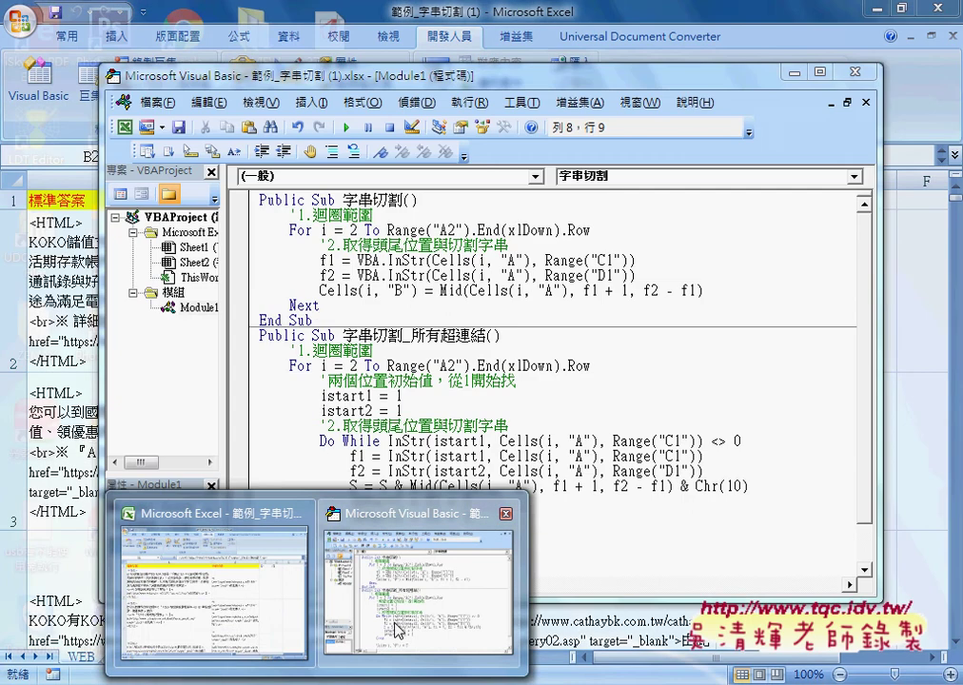
# Step: Bring the VBA editor forward and enlarge it down to the macro's End Sub
pyautogui.click(410, 619)
pyautogui.scroll(-1, 371, 253)
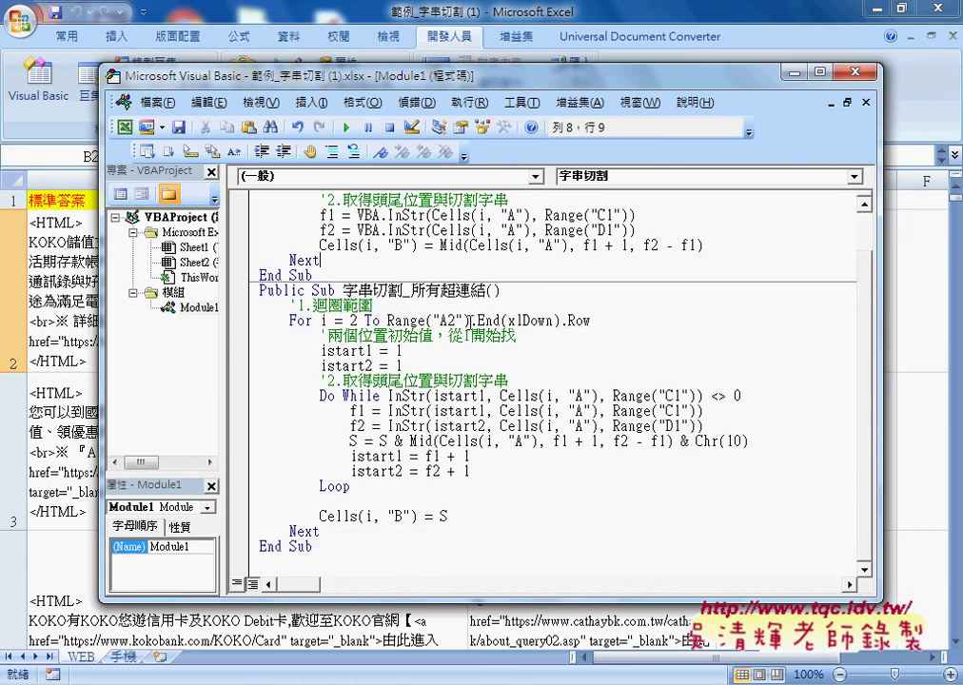
pyautogui.scroll(1, 320, 321)
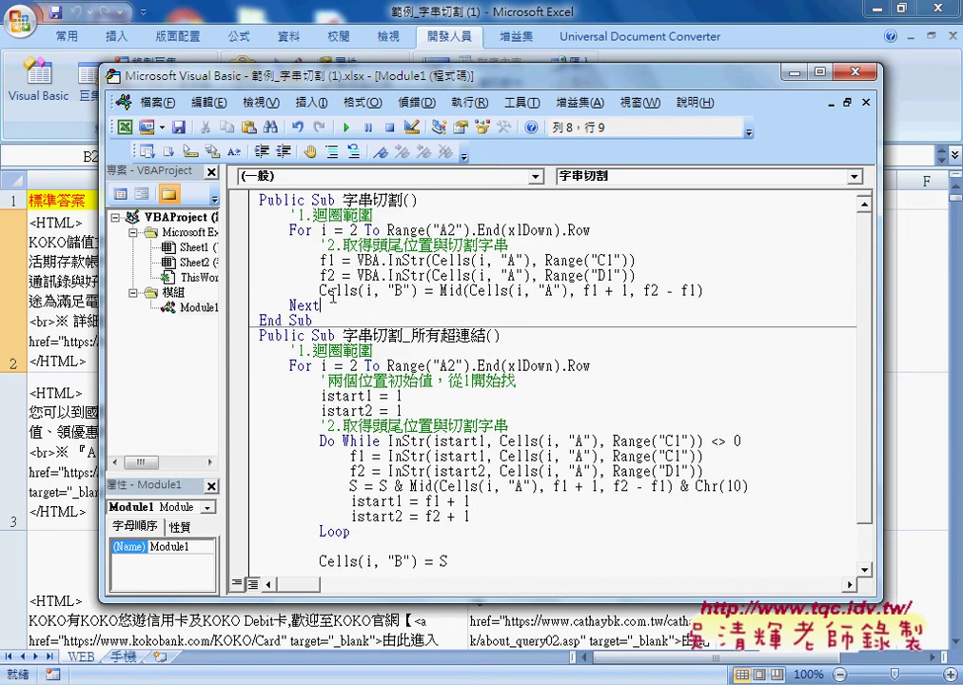
pyautogui.moveTo(314, 322)
pyautogui.mouseDown()
pyautogui.moveTo(261, 262)
pyautogui.moveTo(252, 196)
pyautogui.mouseUp()
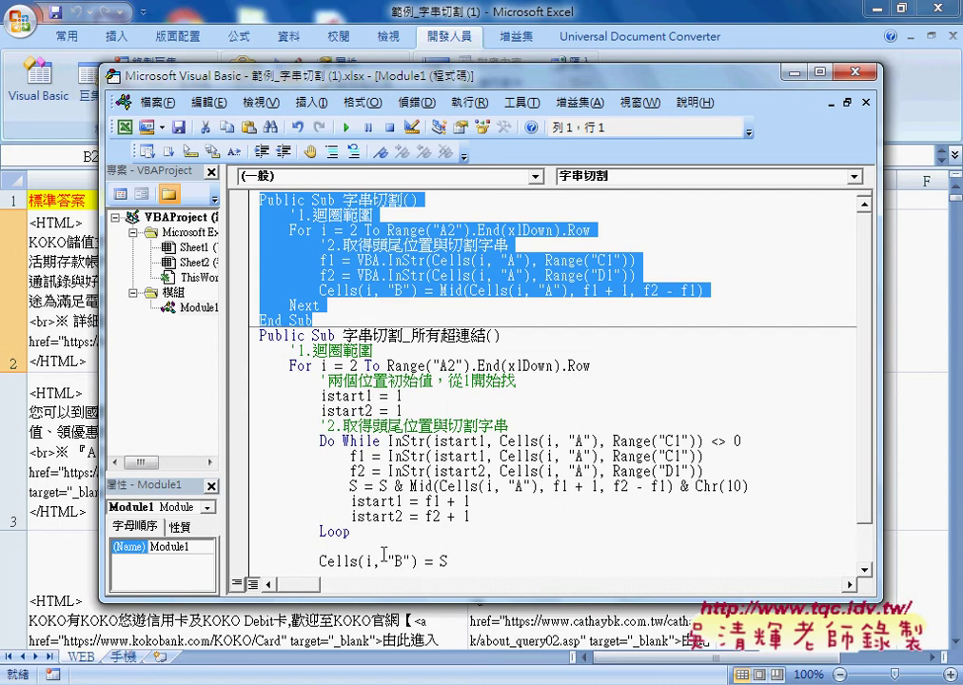
pyautogui.moveTo(405, 600); pyautogui.dragTo(404, 649)
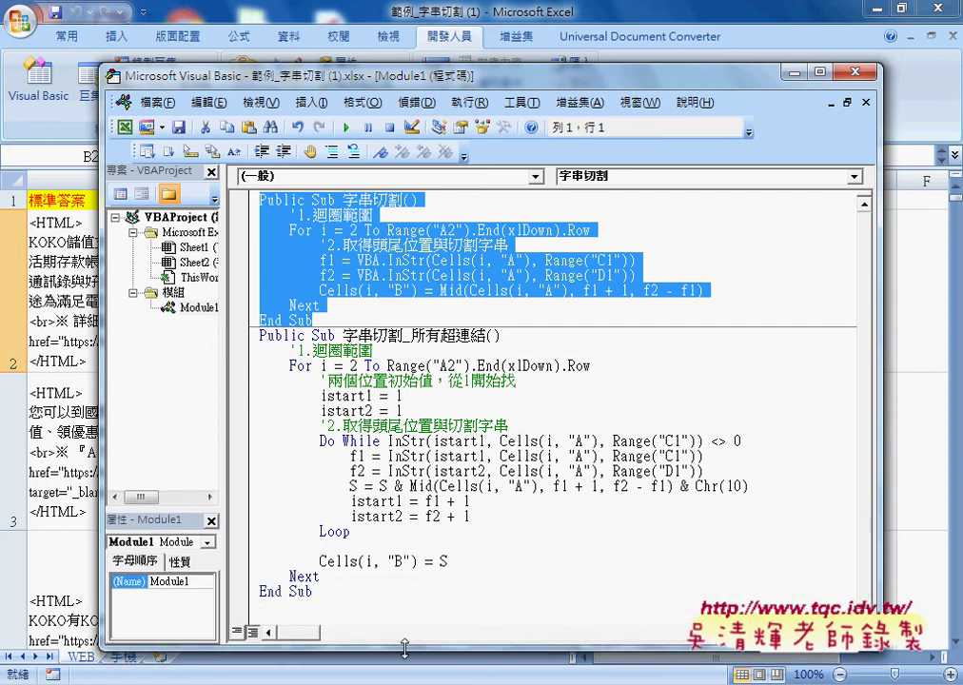
# Step: Highlight both macros' For lines and the istart1 and istart2 starting values of 1
pyautogui.click(301, 230)
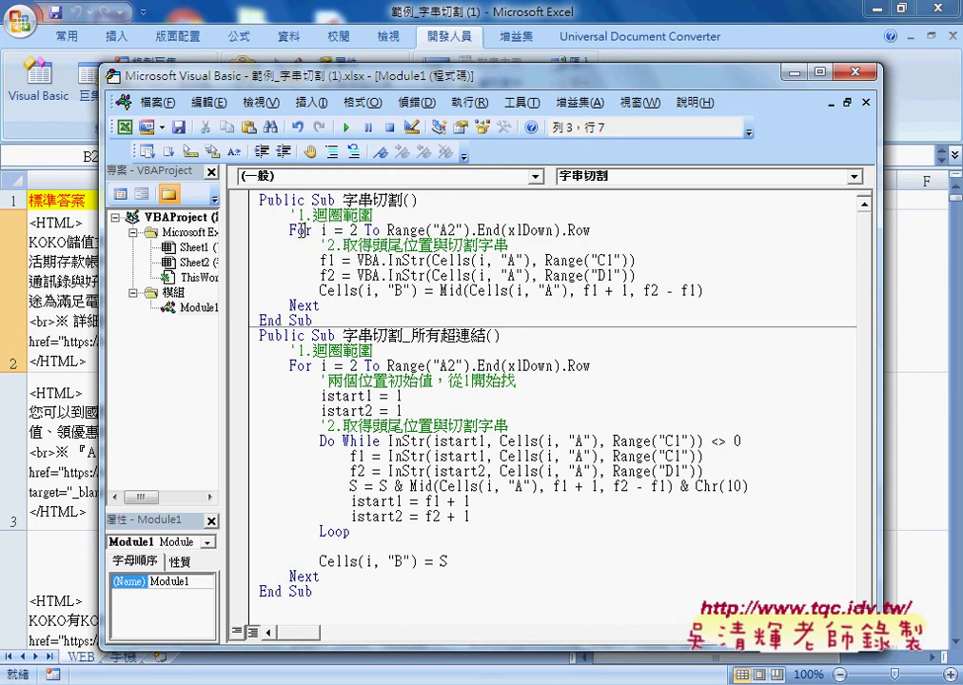
pyautogui.moveTo(290, 230); pyautogui.dragTo(591, 230)
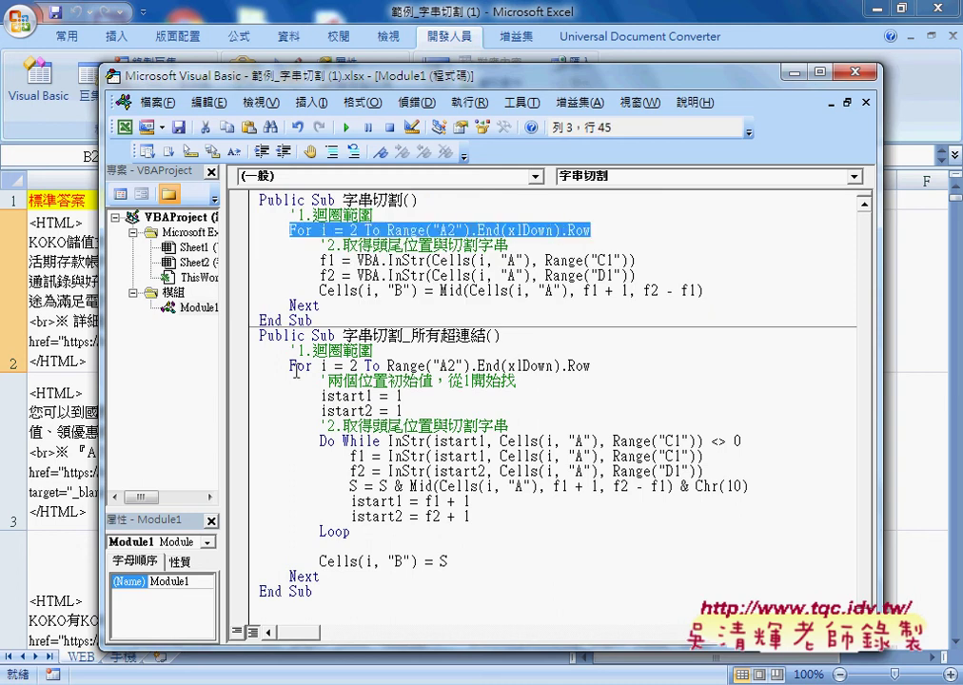
pyautogui.moveTo(291, 367); pyautogui.dragTo(591, 367)
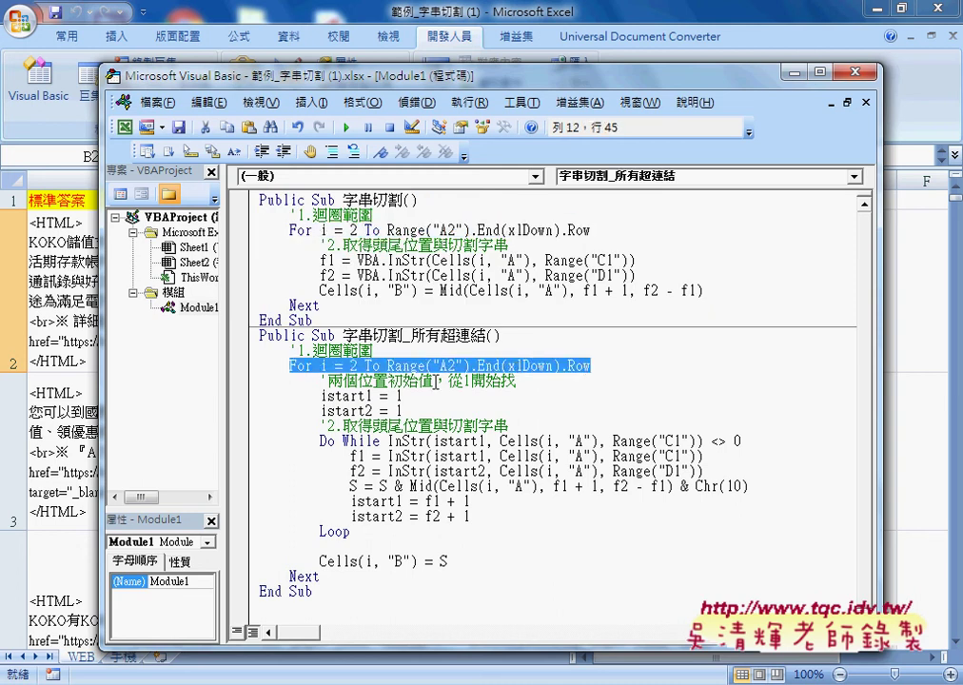
pyautogui.moveTo(405, 412); pyautogui.dragTo(252, 393)
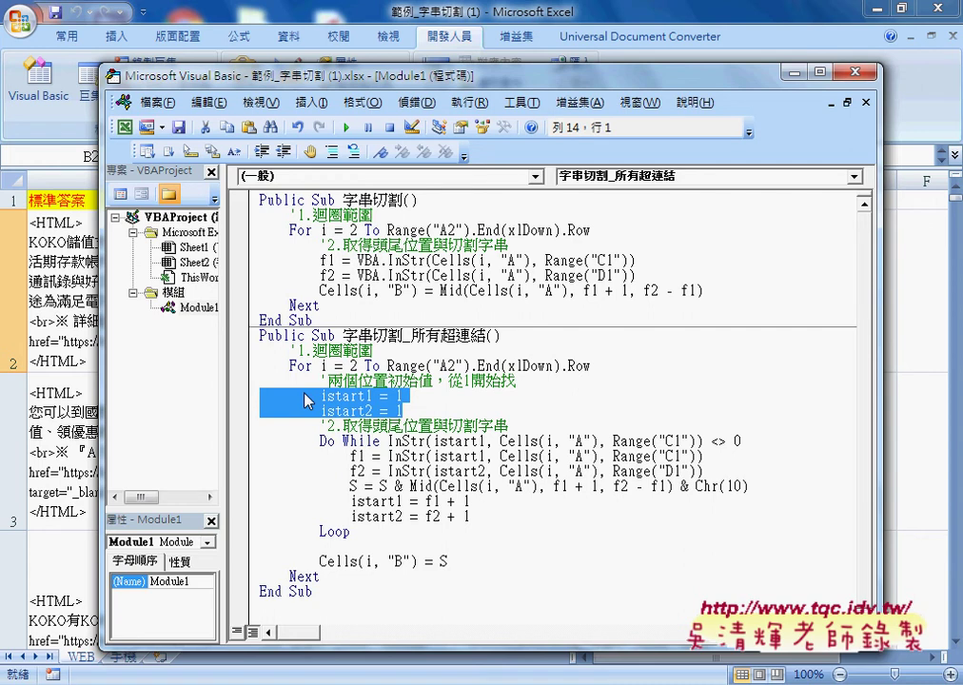
pyautogui.doubleClick(398, 396)
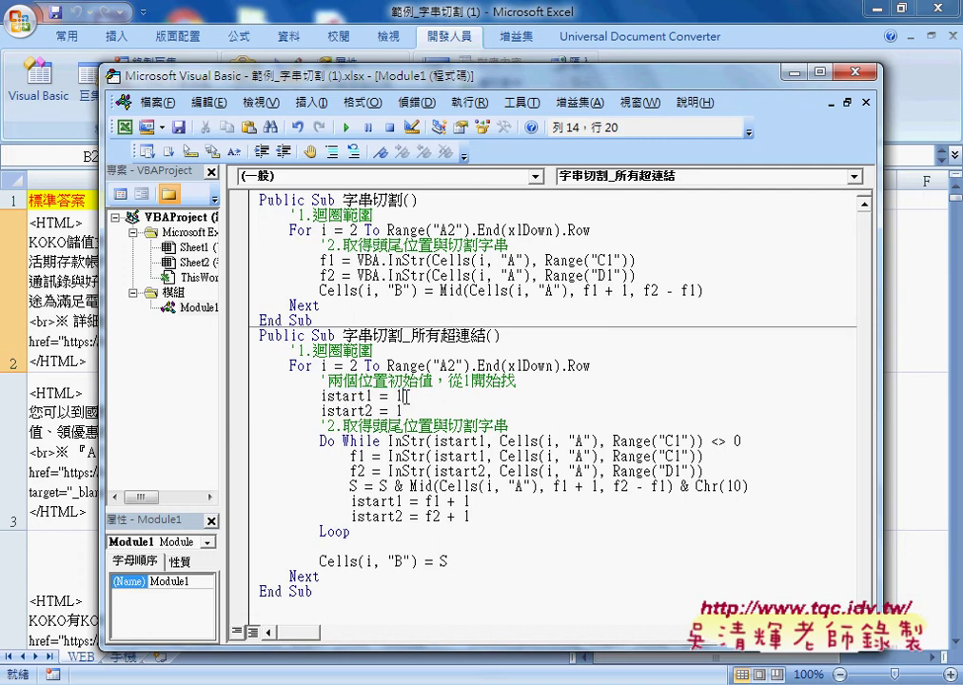
pyautogui.doubleClick(399, 410)
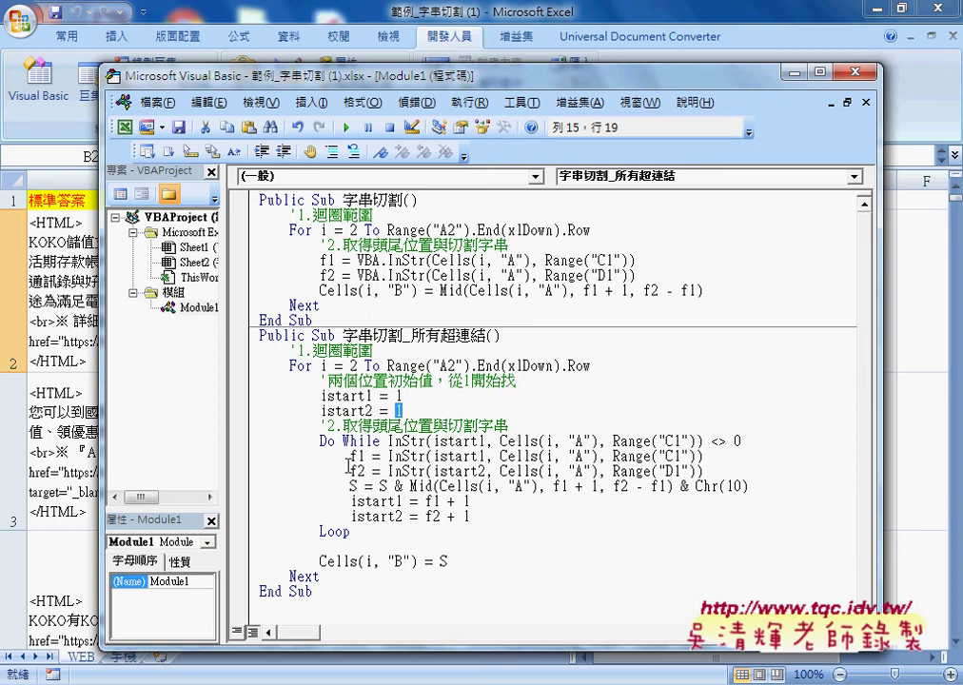
pyautogui.moveTo(352, 501); pyautogui.dragTo(404, 501)
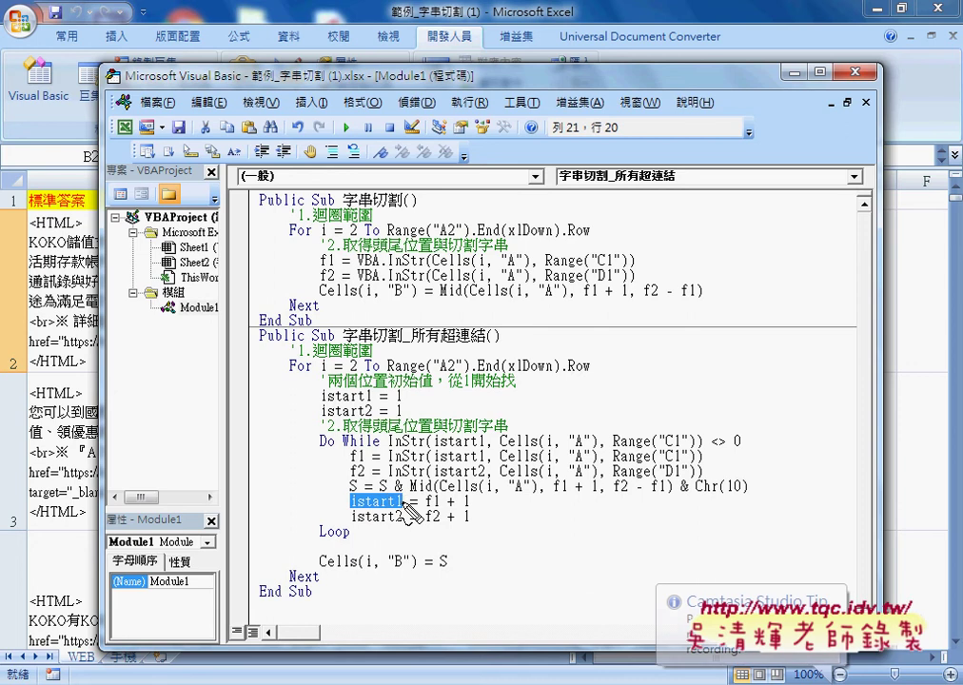
pyautogui.moveTo(321, 403); pyautogui.dragTo(362, 404)
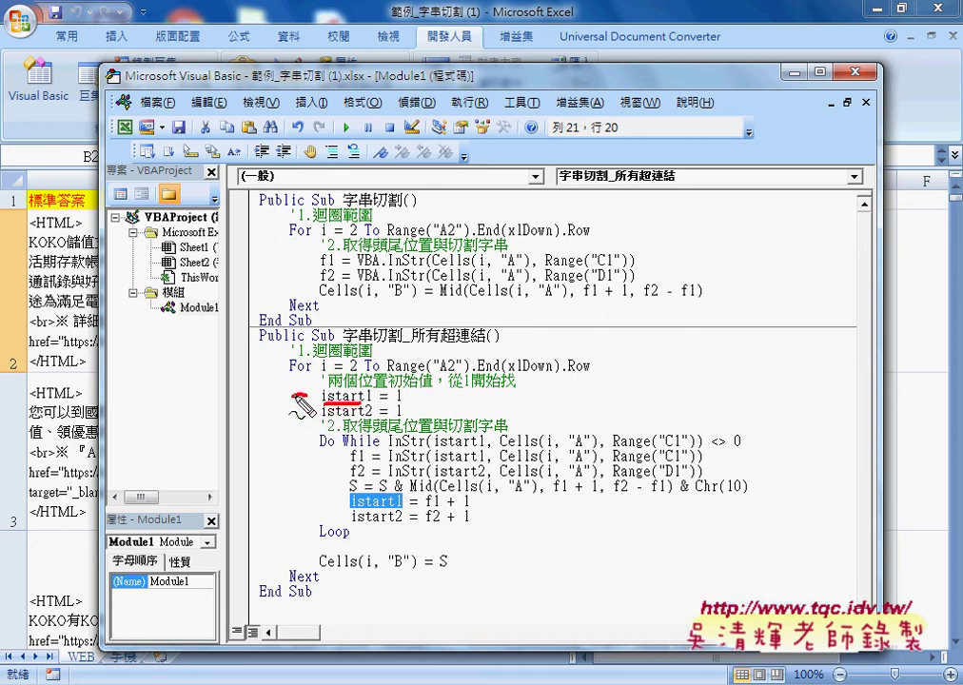
pyautogui.moveTo(303, 392); pyautogui.dragTo(349, 496)
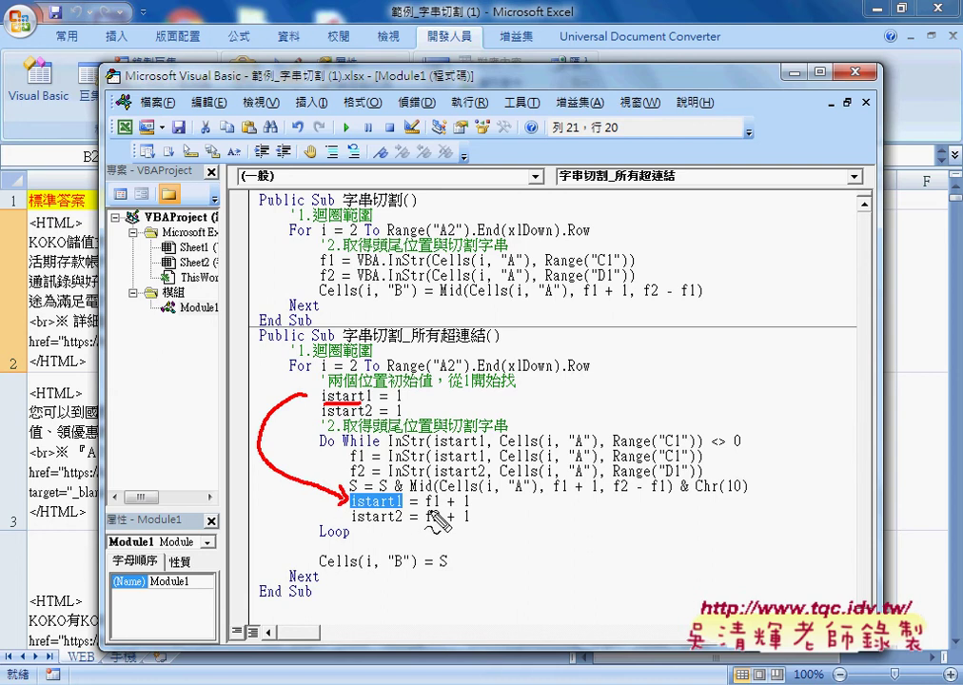
pyautogui.moveTo(410, 507); pyautogui.dragTo(466, 507)
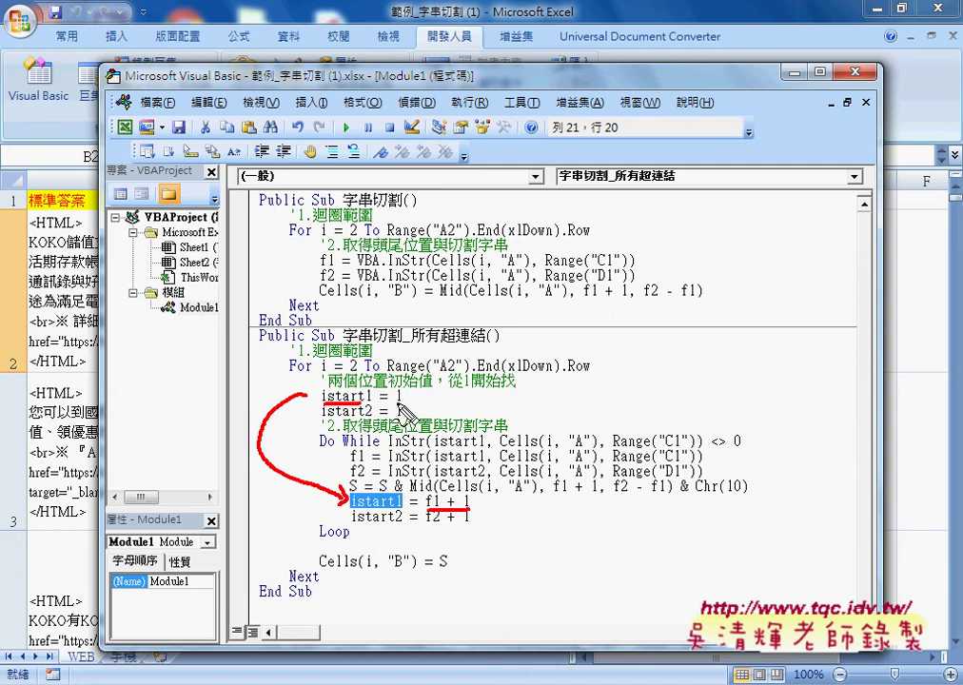
pyautogui.moveTo(394, 402); pyautogui.dragTo(409, 401)
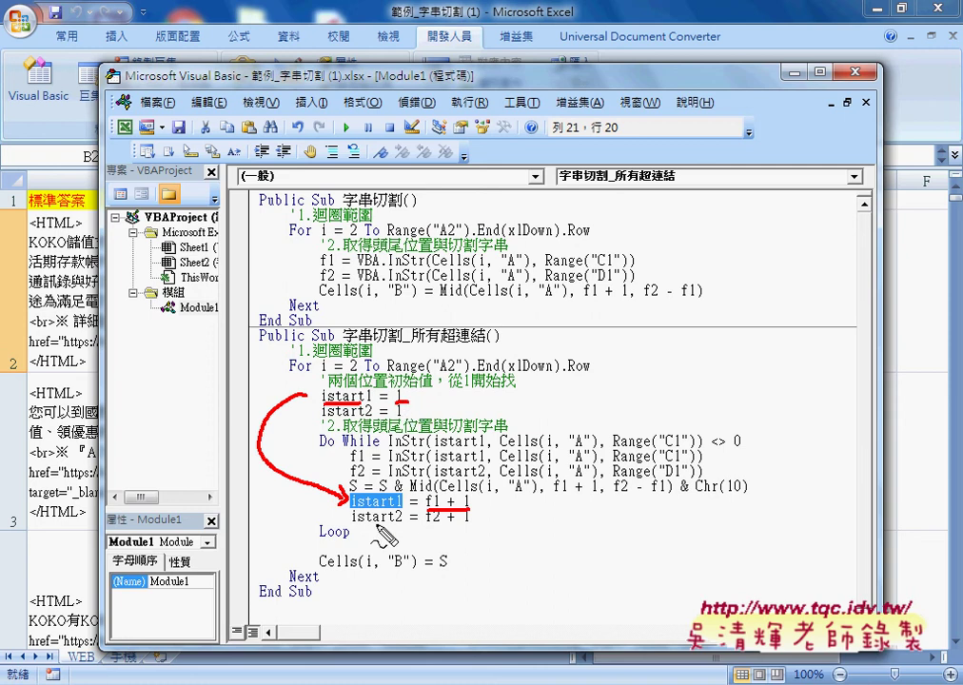
pyautogui.moveTo(357, 520); pyautogui.dragTo(470, 520)
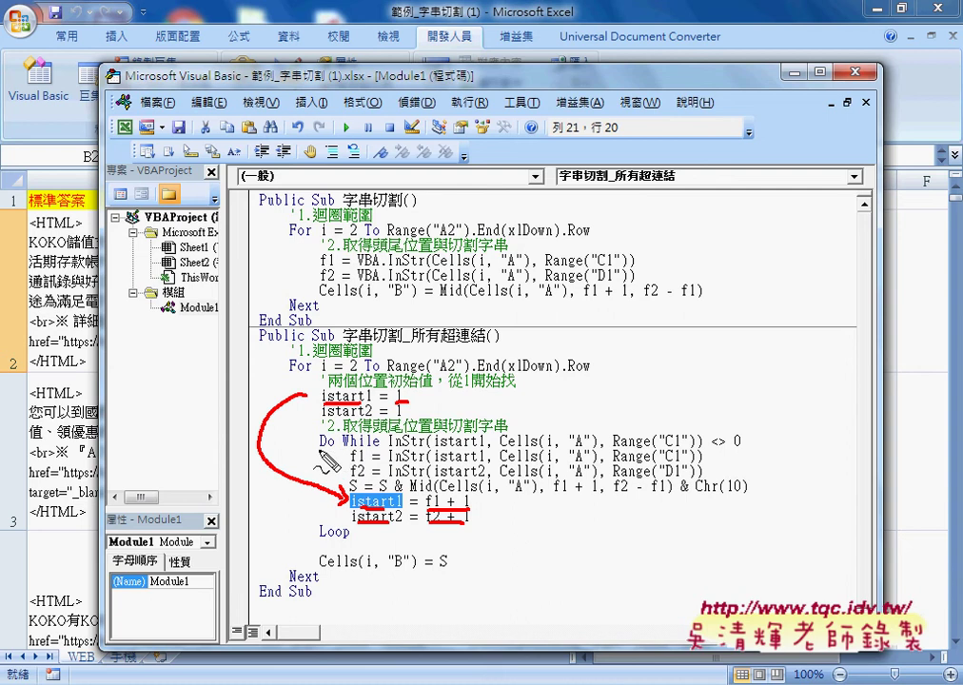
pyautogui.moveTo(321, 452); pyautogui.dragTo(366, 450)
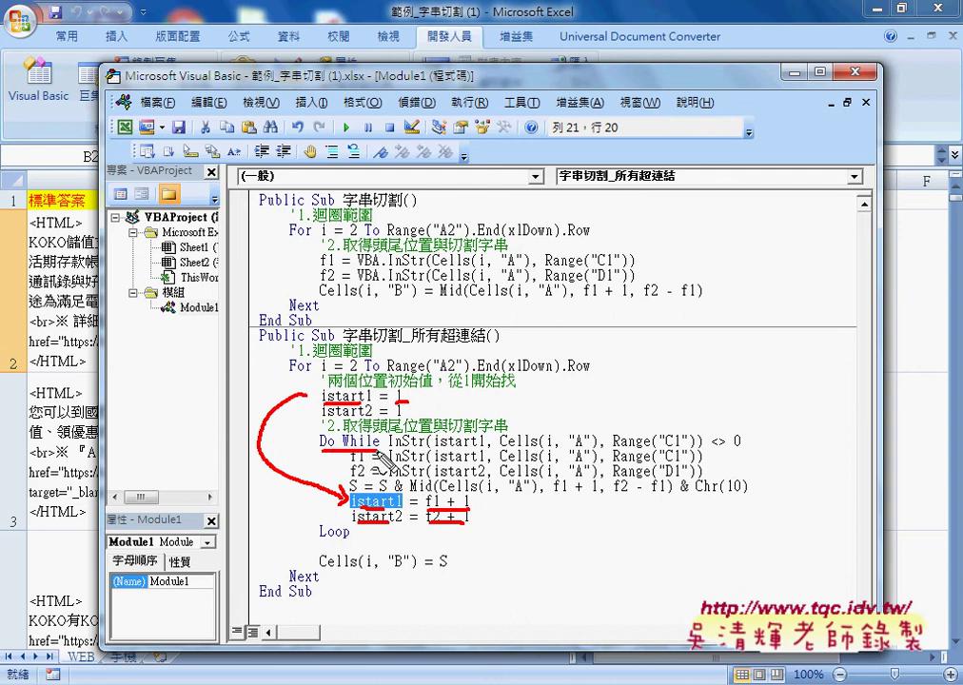
pyautogui.press('Escape')
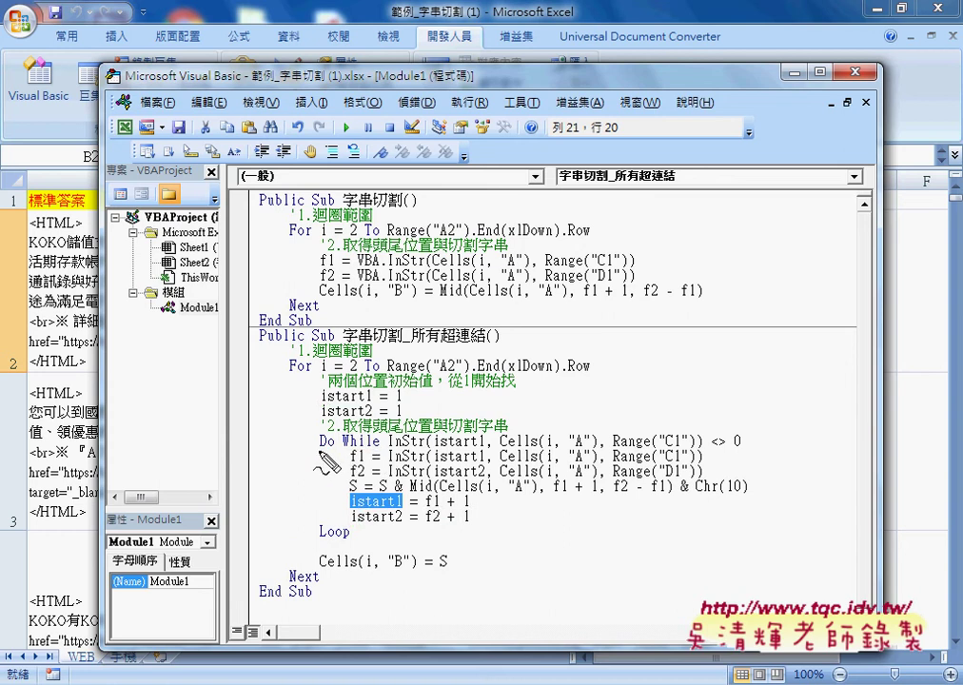
pyautogui.moveTo(318, 449); pyautogui.dragTo(332, 453)
pyautogui.moveTo(321, 453)
pyautogui.mouseDown()
pyautogui.moveTo(314, 468)
pyautogui.moveTo(344, 482)
pyautogui.moveTo(376, 444)
pyautogui.mouseUp()
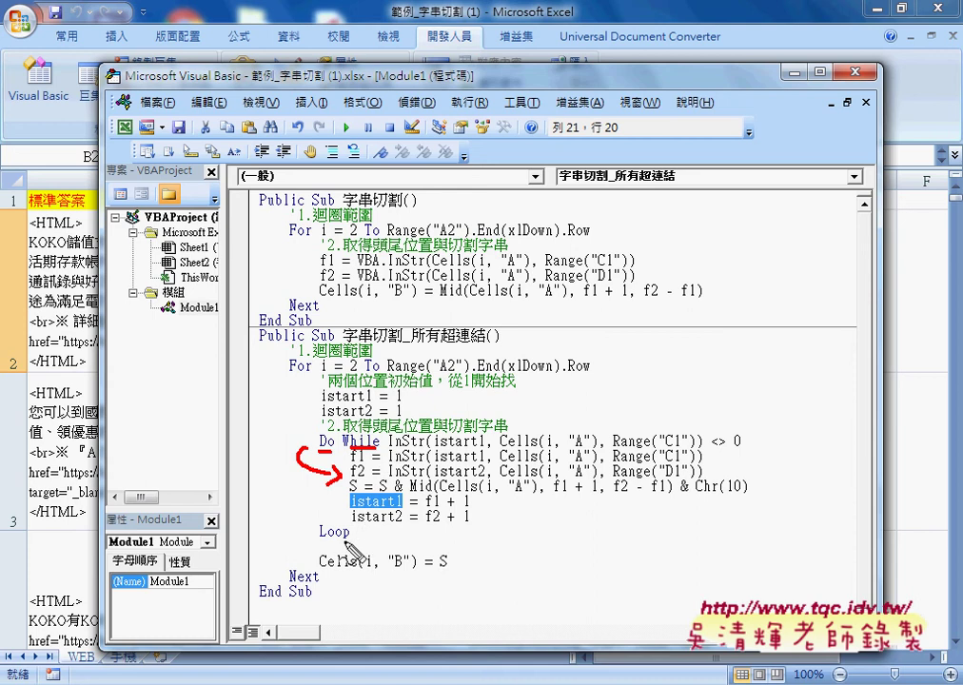
pyautogui.moveTo(349, 539)
pyautogui.mouseDown()
pyautogui.moveTo(321, 540)
pyautogui.moveTo(303, 448)
pyautogui.mouseUp()
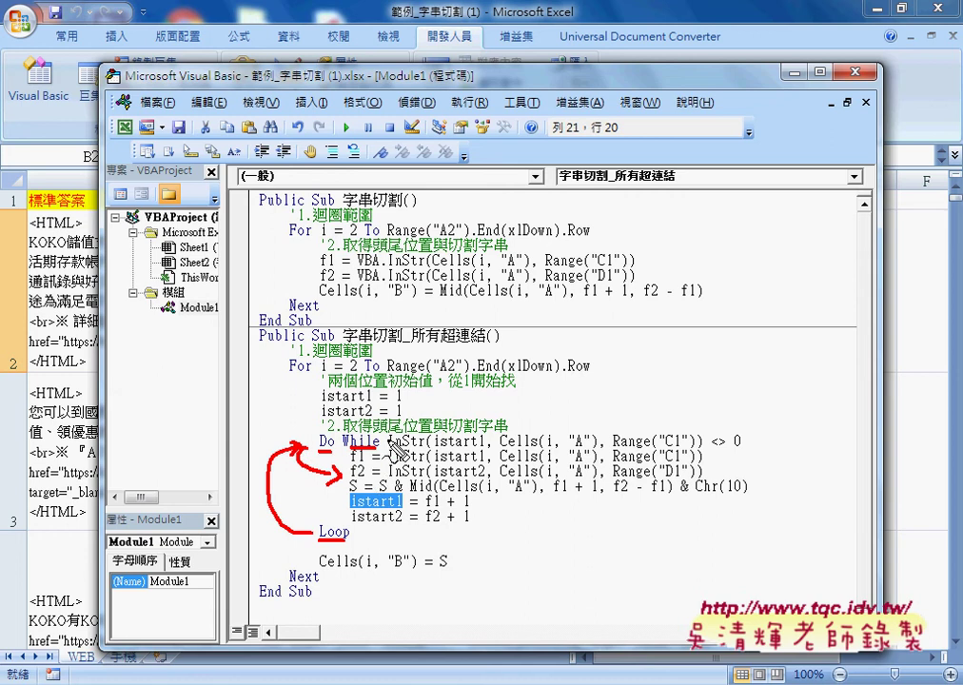
pyautogui.moveTo(383, 440)
pyautogui.mouseDown()
pyautogui.moveTo(761, 431)
pyautogui.moveTo(759, 447)
pyautogui.mouseUp()
pyautogui.moveTo(385, 446); pyautogui.dragTo(702, 449)
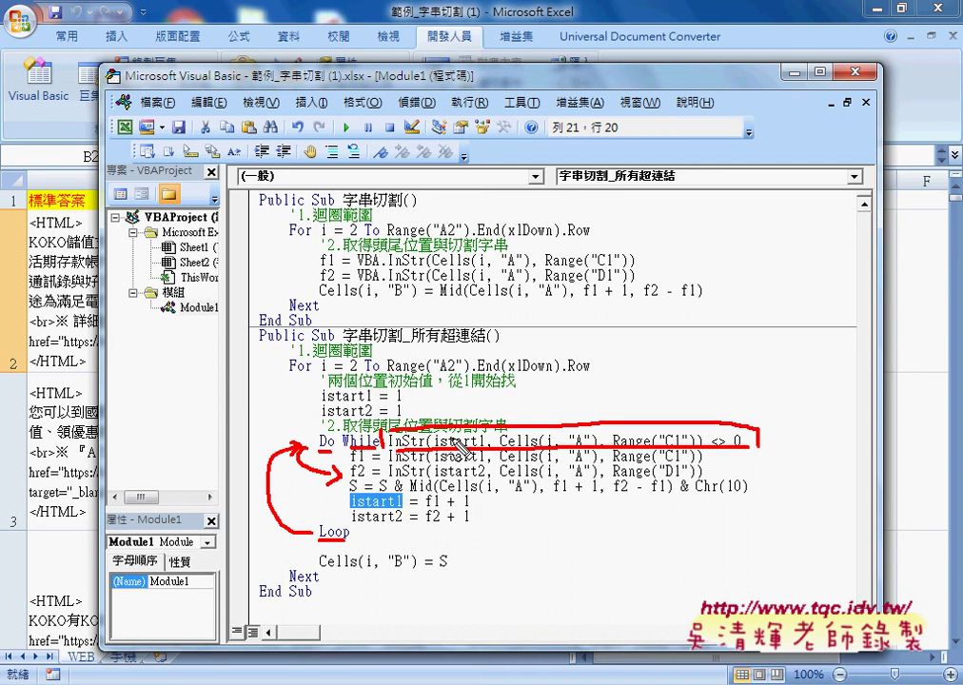
pyautogui.moveTo(685, 385)
pyautogui.mouseDown()
pyautogui.moveTo(657, 419)
pyautogui.moveTo(668, 421)
pyautogui.mouseUp()
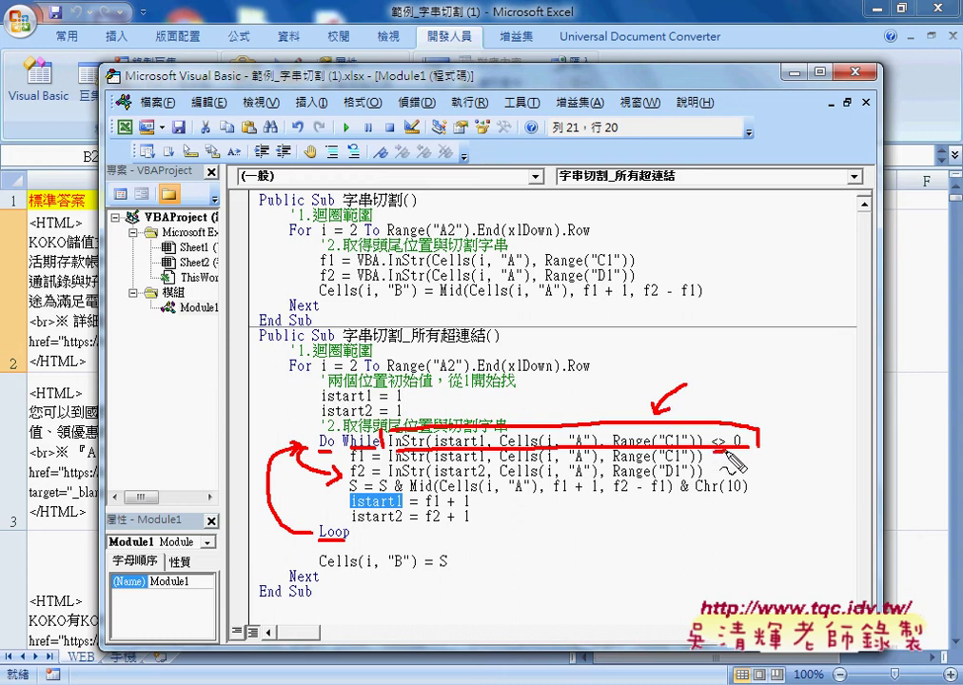
pyautogui.press('Escape')
pyautogui.hotkey('ctrl', '2')
pyautogui.moveTo(721, 469); pyautogui.dragTo(742, 466)
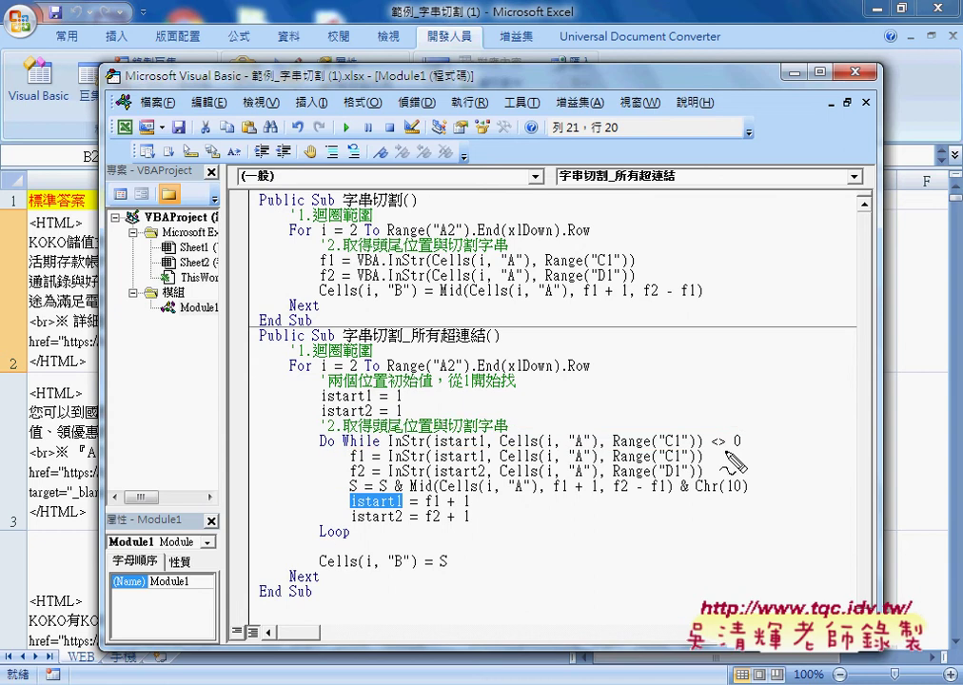
pyautogui.hotkey('ctrl', 'z')
pyautogui.moveTo(397, 446); pyautogui.dragTo(594, 447)
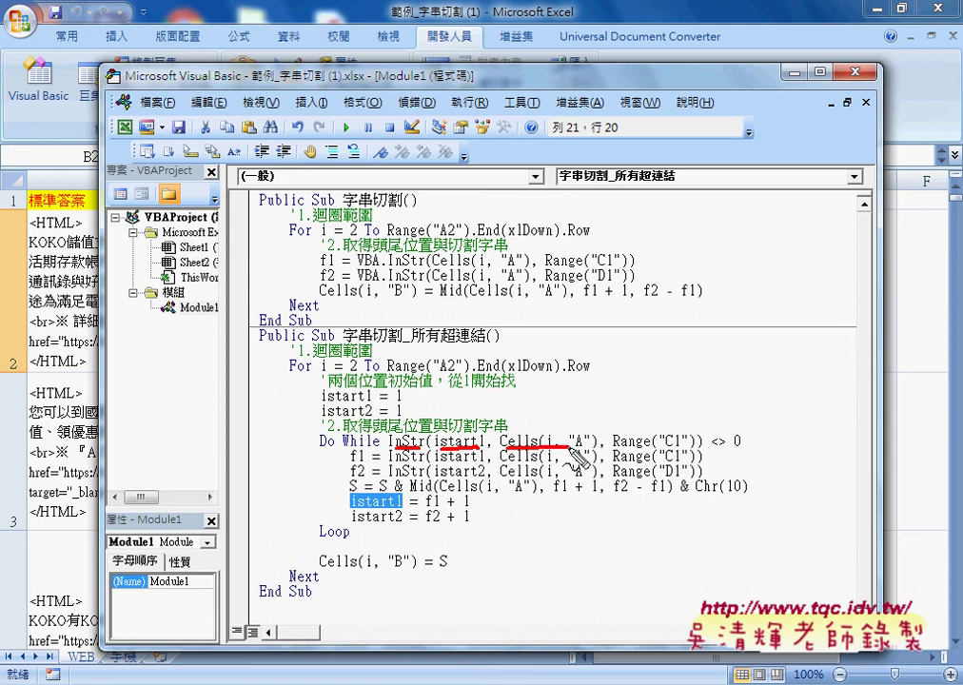
pyautogui.moveTo(40, 230)
pyautogui.mouseDown()
pyautogui.moveTo(115, 253)
pyautogui.moveTo(38, 238)
pyautogui.mouseUp()
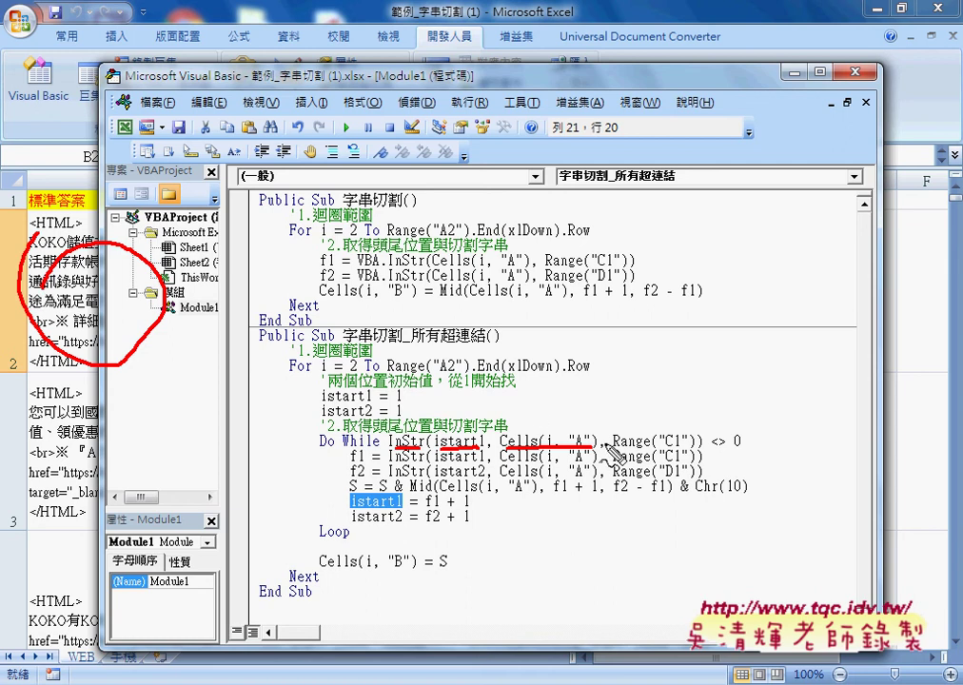
pyautogui.moveTo(614, 446); pyautogui.dragTo(684, 445)
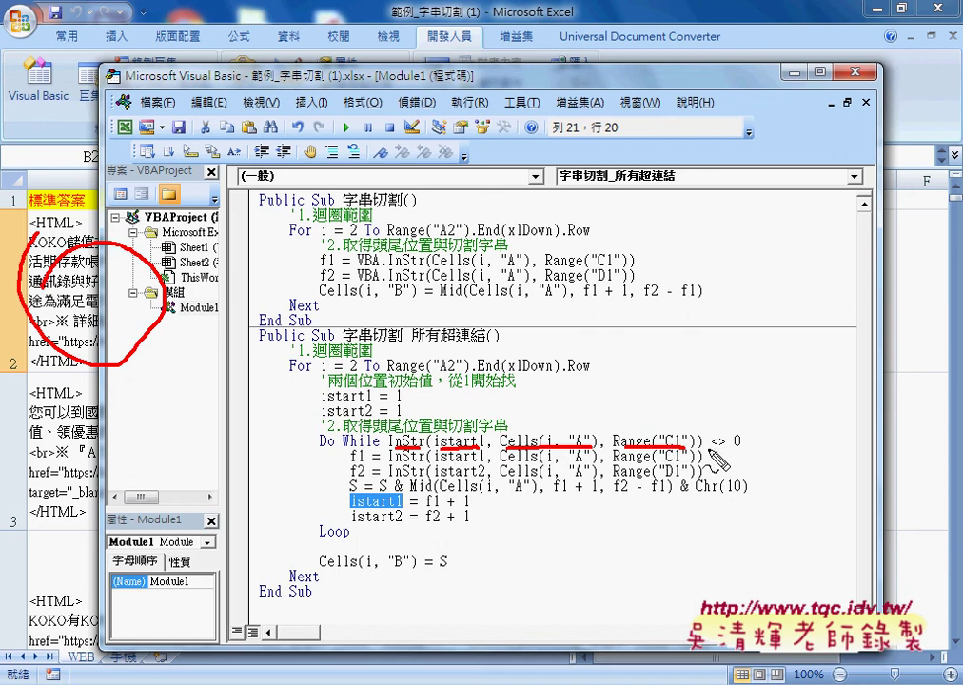
pyautogui.moveTo(710, 447); pyautogui.dragTo(726, 447)
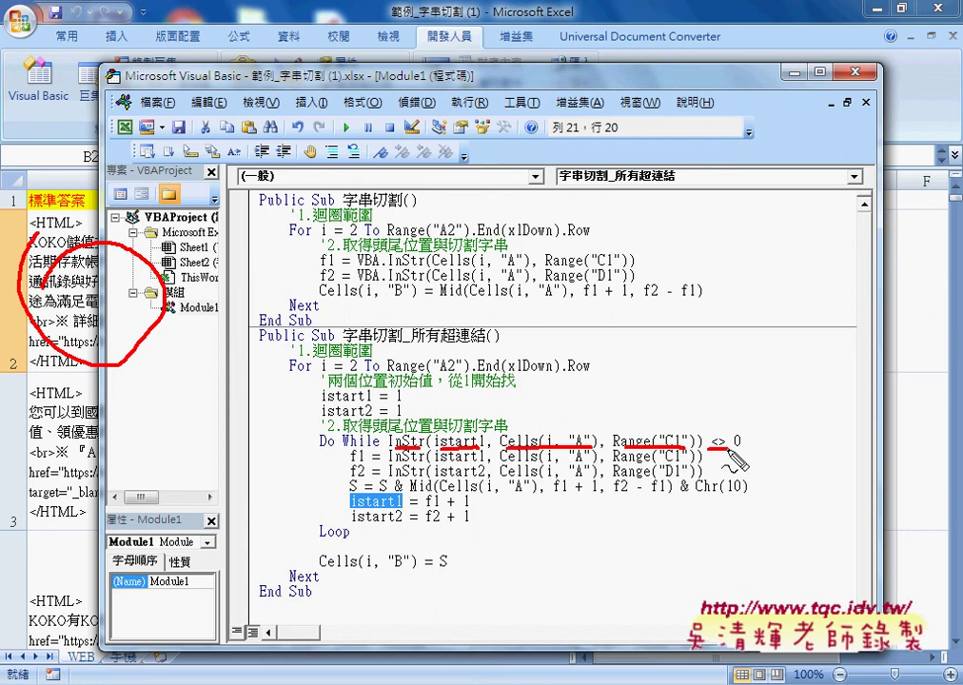
pyautogui.moveTo(711, 455); pyautogui.dragTo(733, 458)
pyautogui.moveTo(362, 444); pyautogui.dragTo(363, 482)
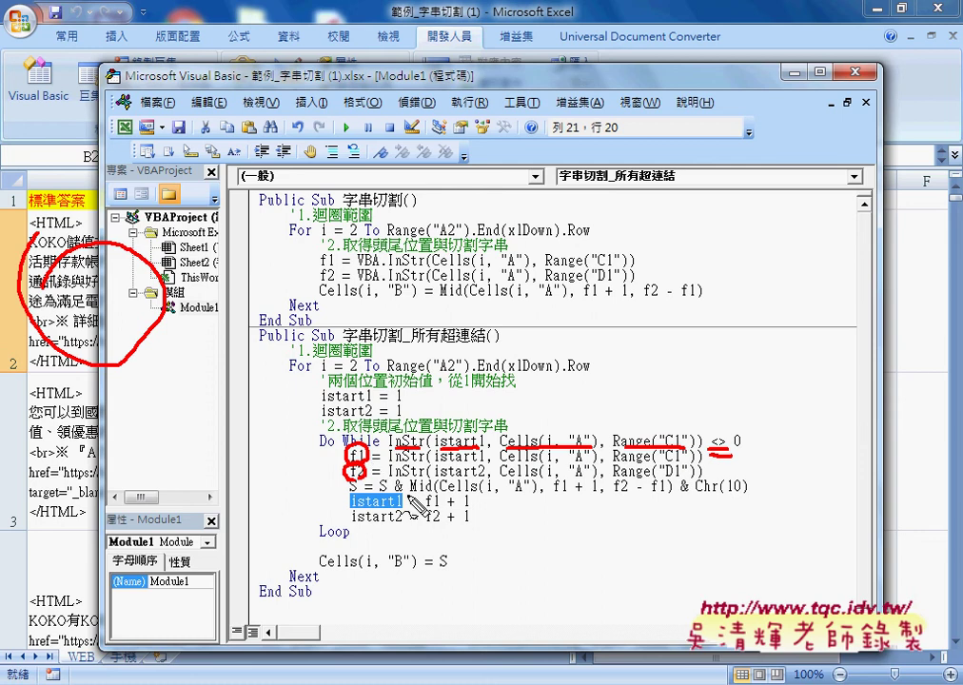
pyautogui.moveTo(405, 520)
pyautogui.mouseDown()
pyautogui.moveTo(419, 517)
pyautogui.moveTo(411, 496)
pyautogui.mouseUp()
pyautogui.moveTo(365, 481); pyautogui.dragTo(357, 488)
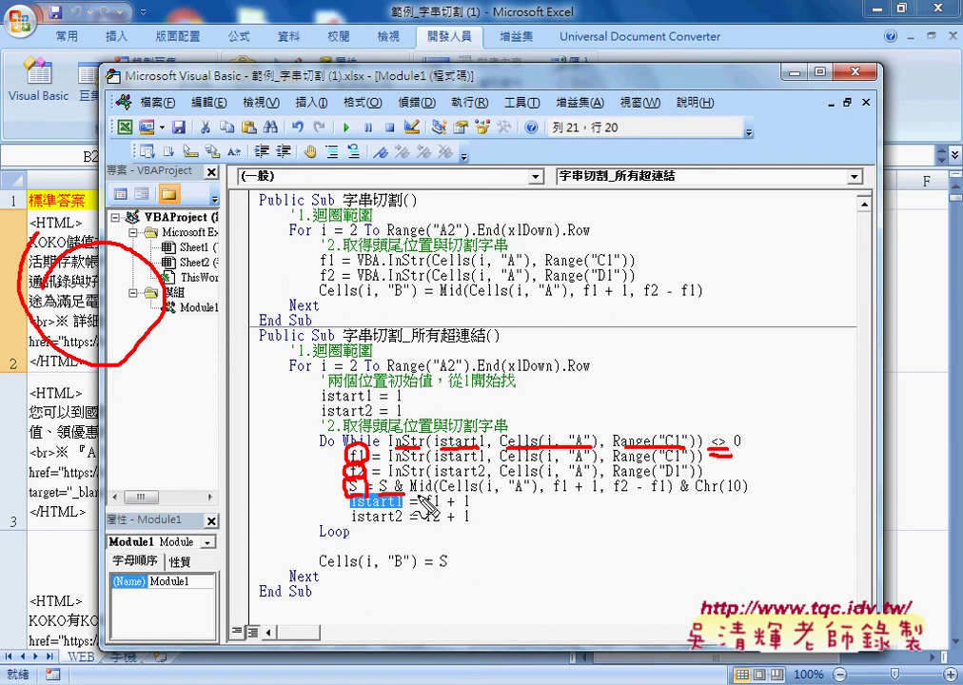
pyautogui.moveTo(493, 498); pyautogui.dragTo(665, 497)
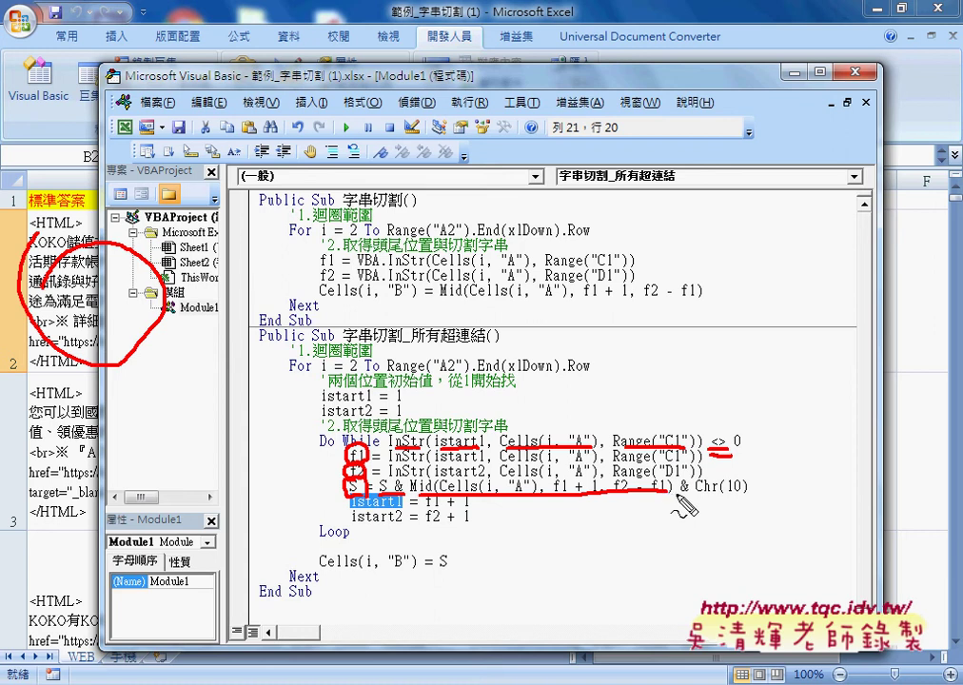
pyautogui.moveTo(667, 496); pyautogui.dragTo(736, 503)
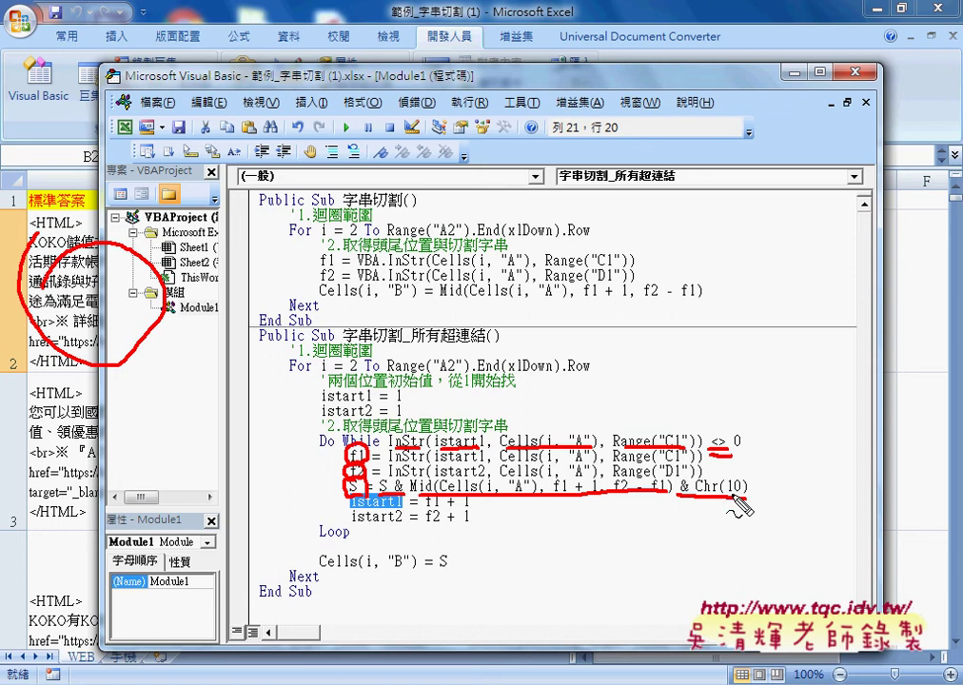
pyautogui.moveTo(302, 530); pyautogui.dragTo(295, 448)
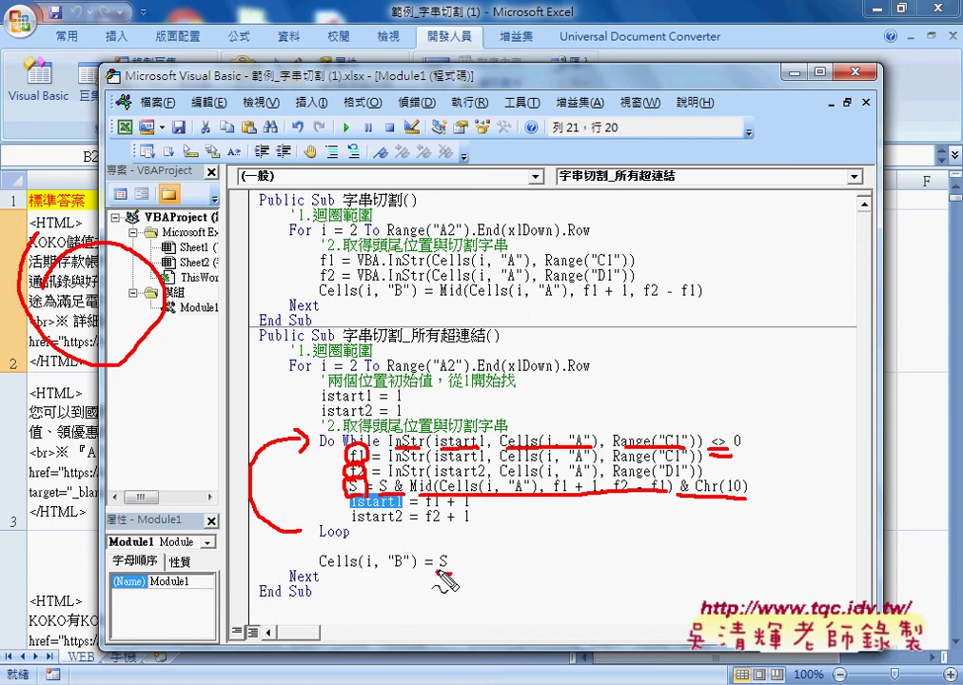
pyautogui.moveTo(448, 550)
pyautogui.mouseDown()
pyautogui.moveTo(452, 558)
pyautogui.moveTo(373, 573)
pyautogui.mouseUp()
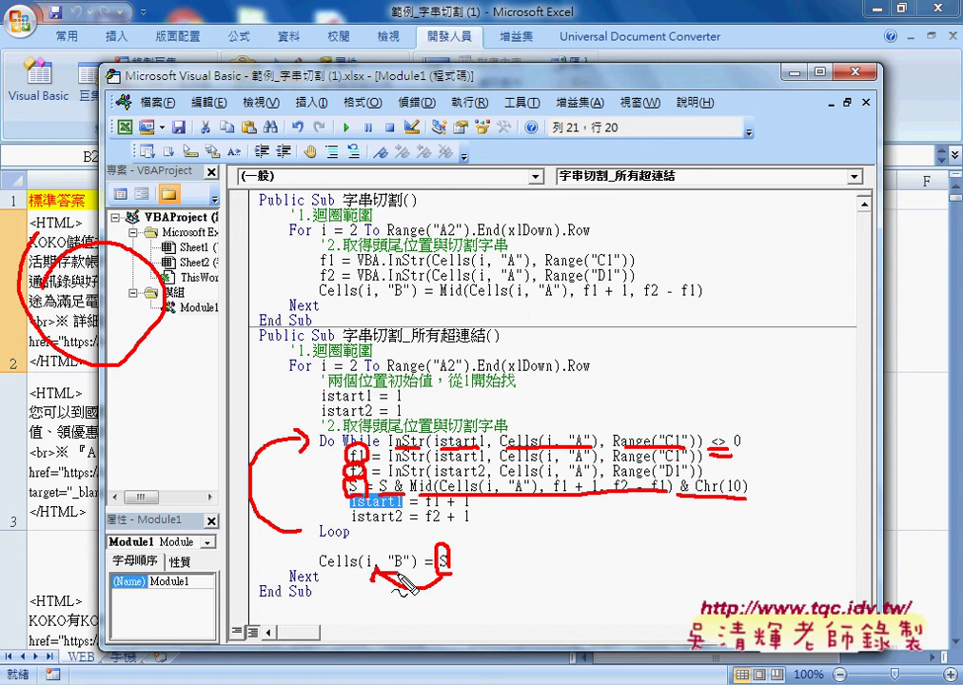
pyautogui.press('Escape')
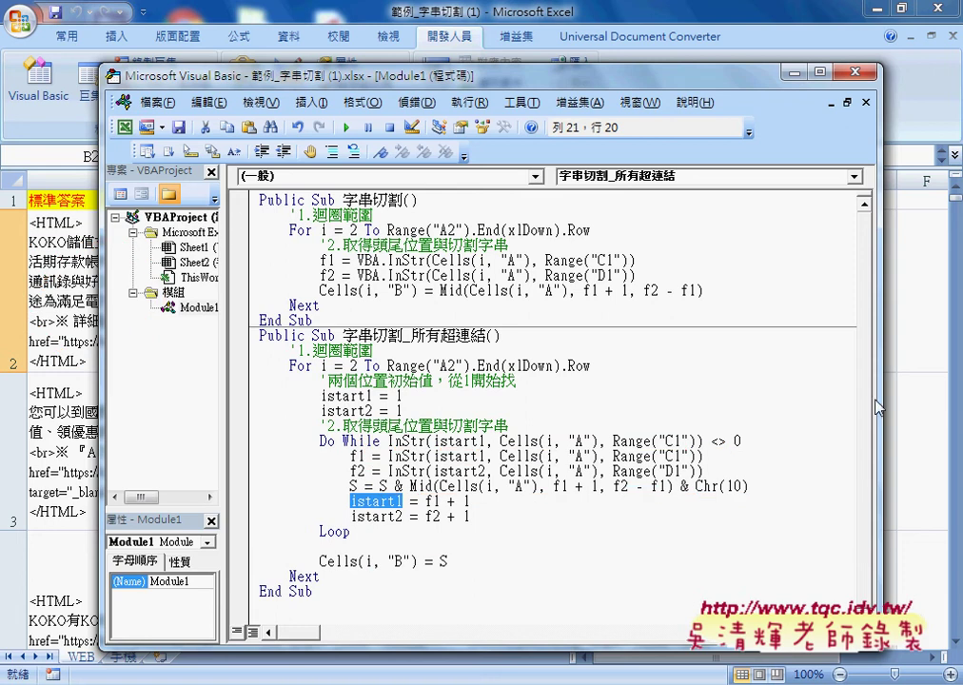
# Step: Move the editor aside and delete column B's old results from B2 down
pyautogui.moveTo(876, 400); pyautogui.dragTo(783, 400)
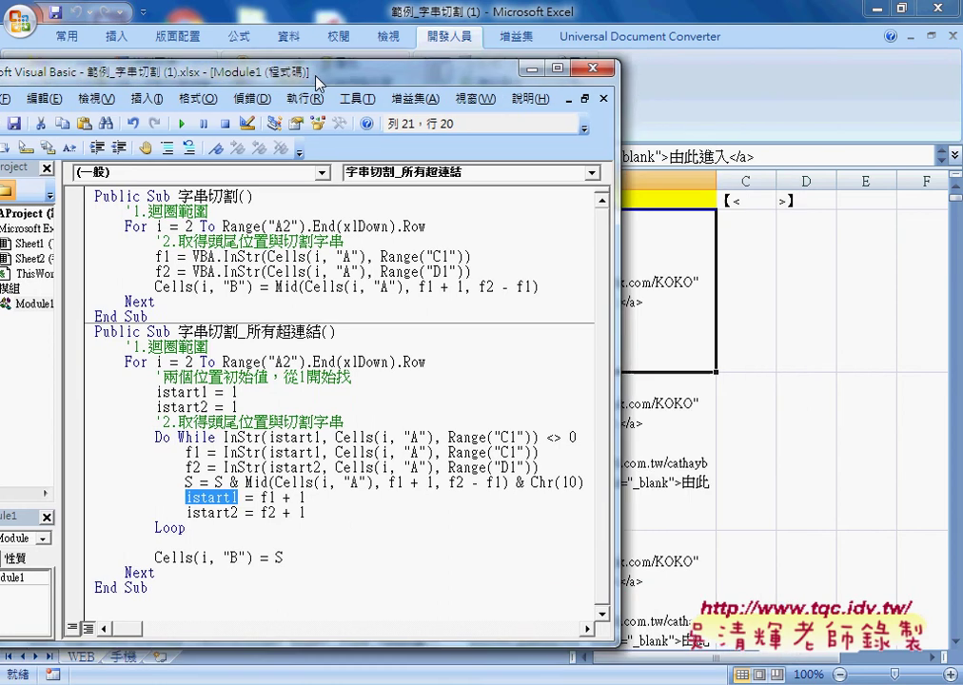
pyautogui.moveTo(485, 87); pyautogui.dragTo(300, 74)
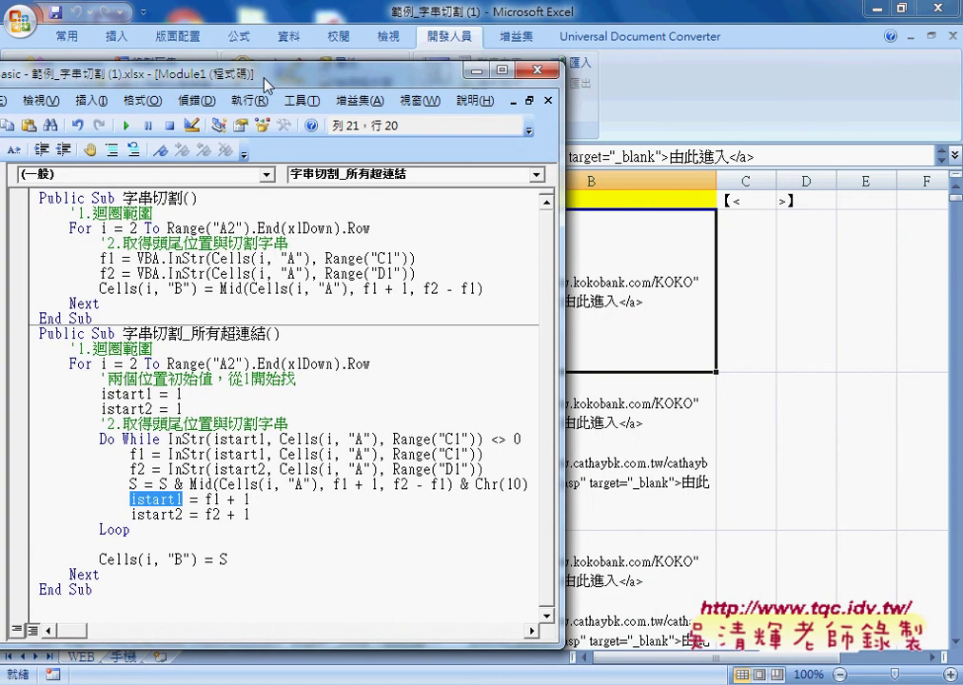
pyautogui.click(655, 299)
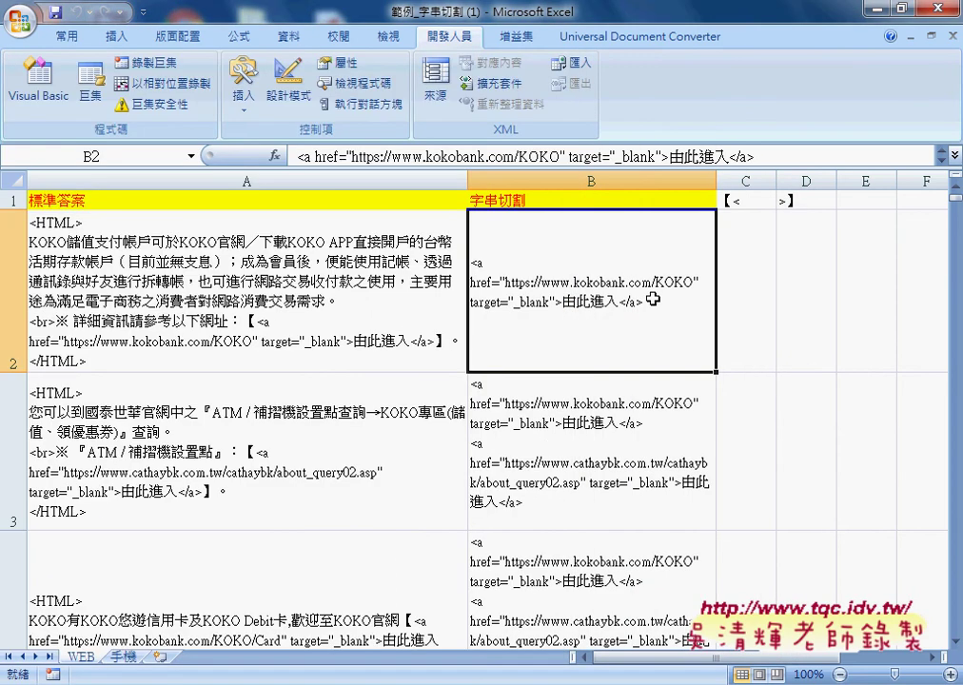
pyautogui.press('Down')
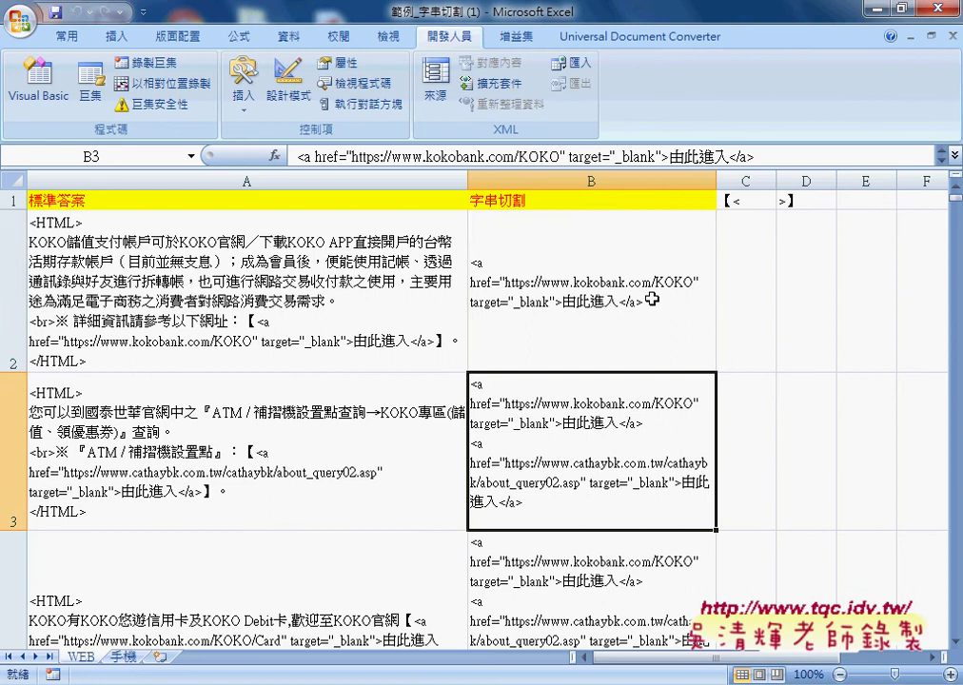
pyautogui.press('Up')
pyautogui.hotkey('ctrl', 'shift', 'Down')
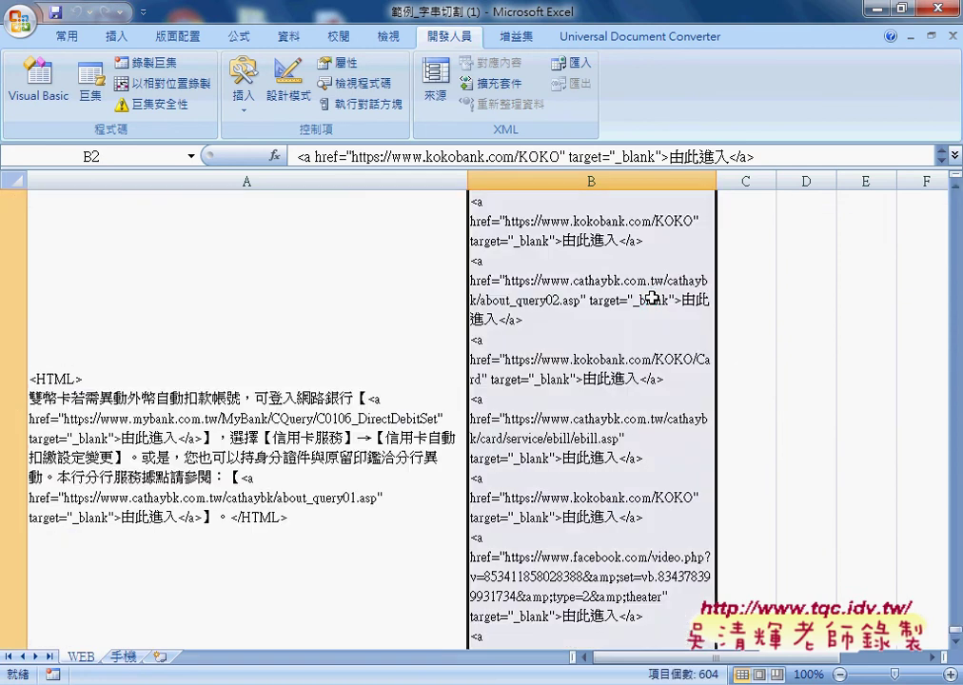
pyautogui.press('Delete')
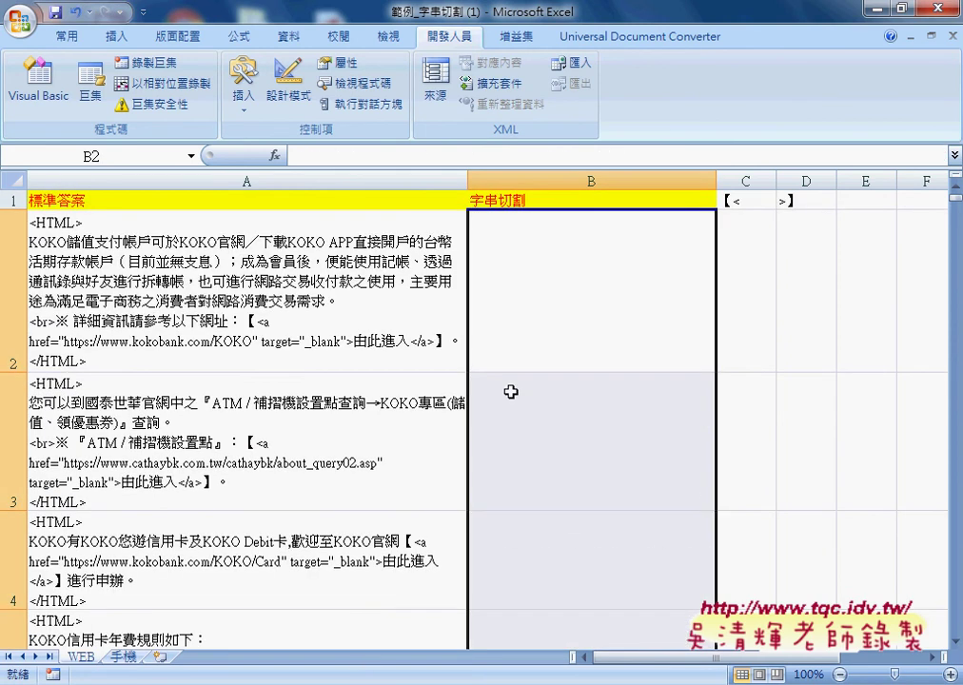
# Step: Check the 【< and >】 delimiters in C1 and D1, then return to B2
pyautogui.moveTo(736, 200); pyautogui.dragTo(791, 201)
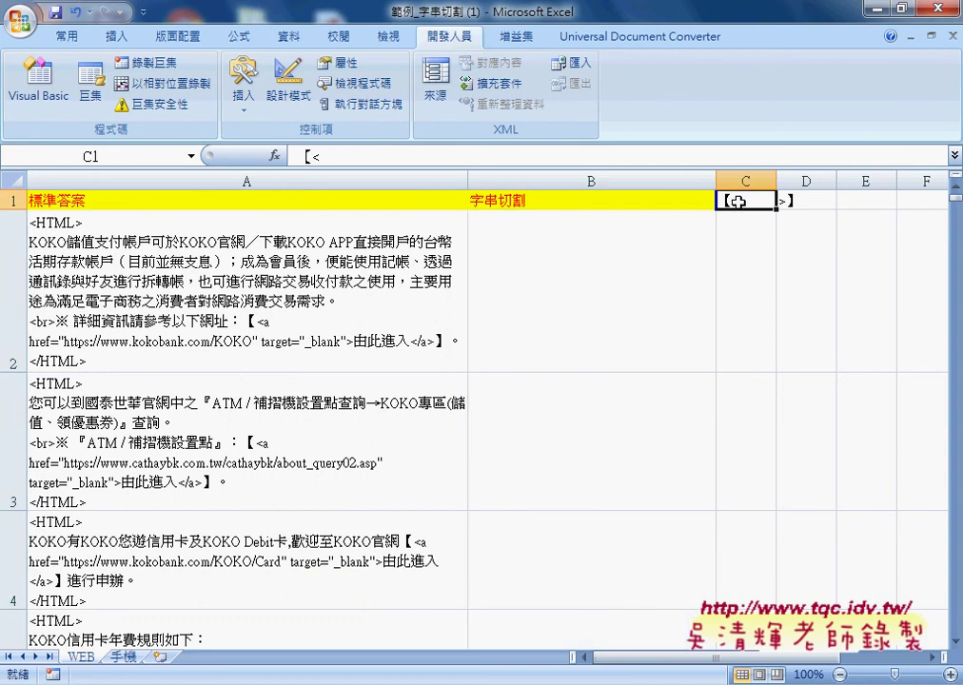
pyautogui.click(787, 200)
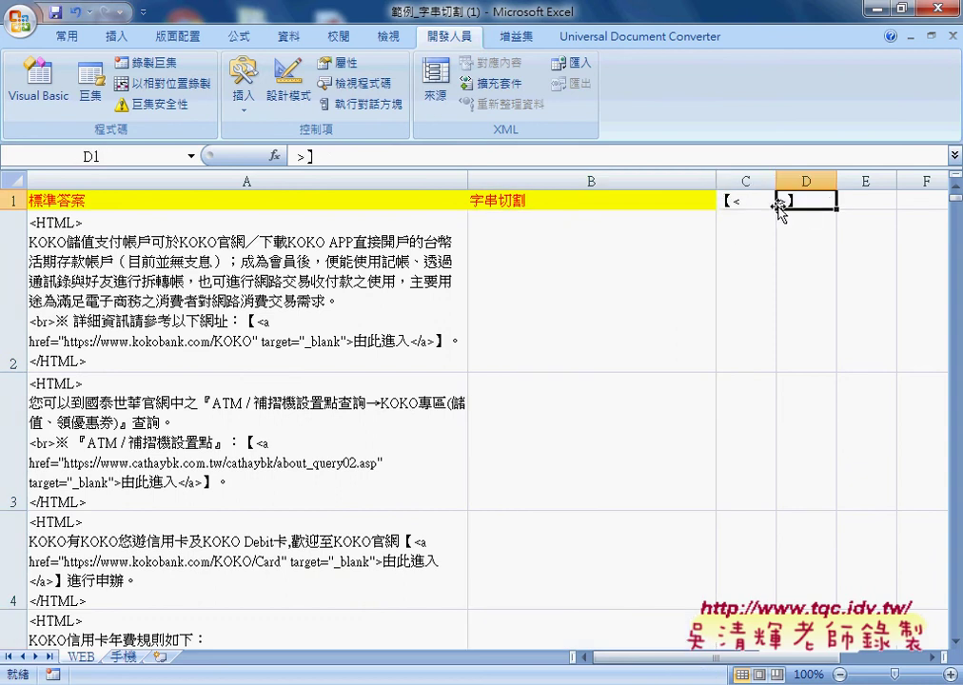
pyautogui.click(742, 200)
pyautogui.click(803, 200)
pyautogui.click(743, 200)
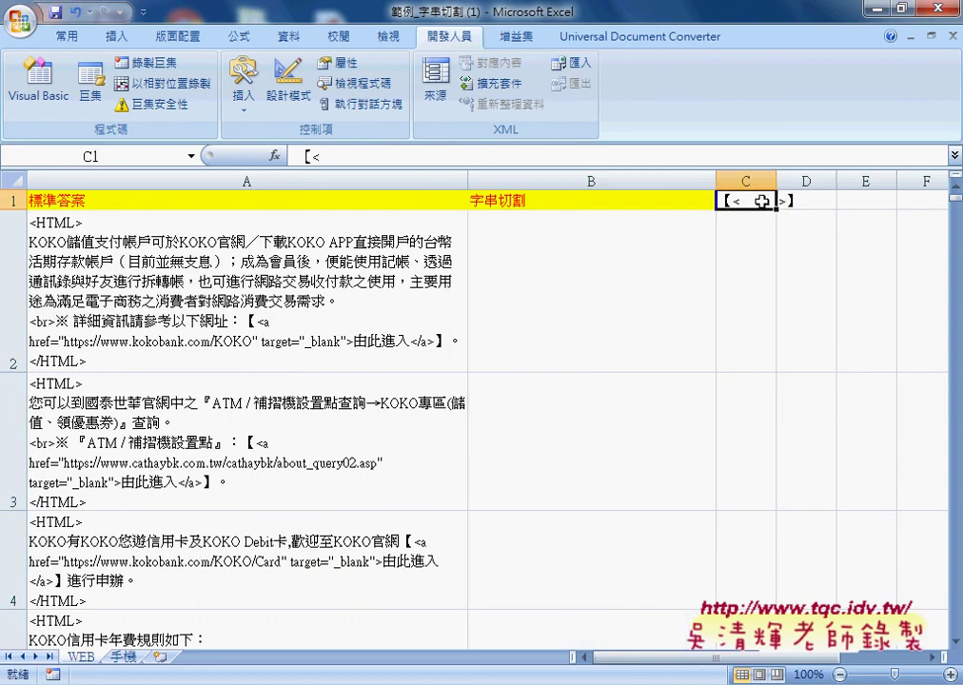
pyautogui.click(802, 200)
pyautogui.click(749, 202)
pyautogui.click(802, 200)
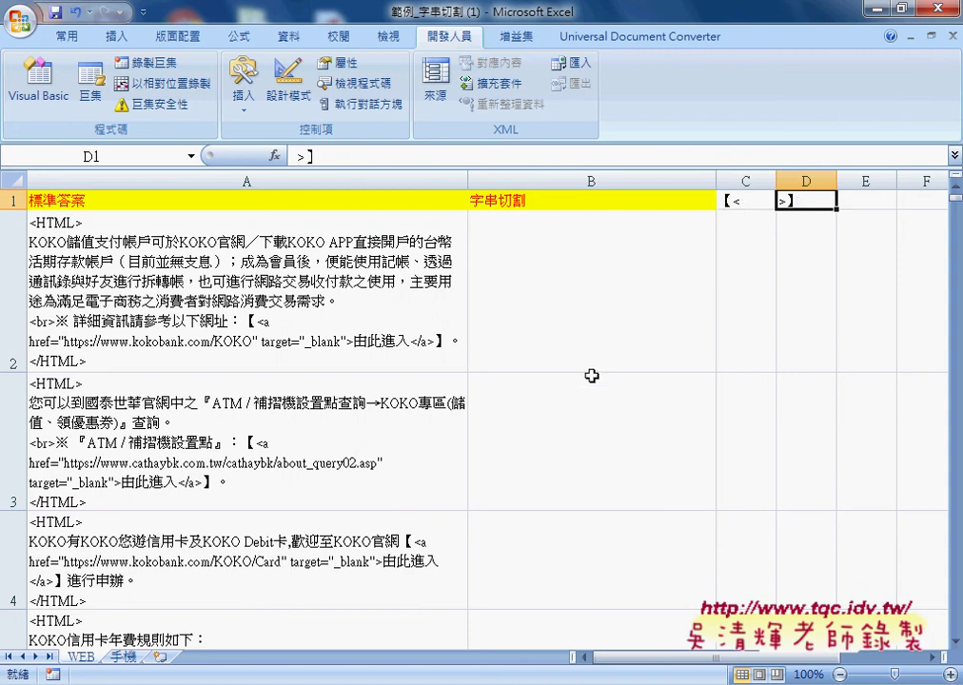
pyautogui.click(593, 316)
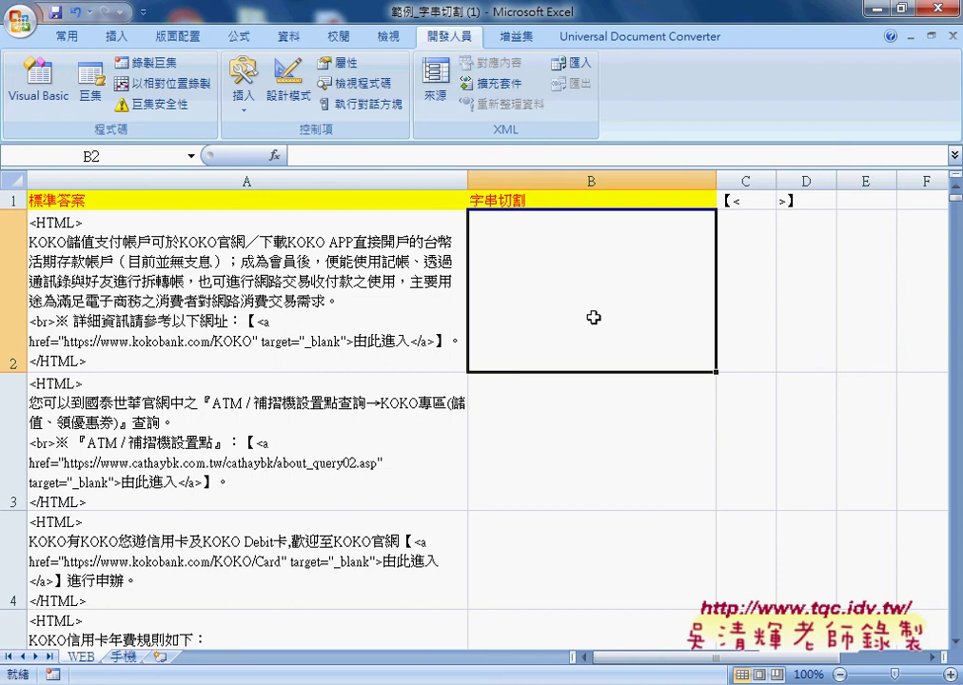
# Step: Put a breakpoint on the Do While InStr line of 字串切割_所有超連結
pyautogui.click(378, 638)
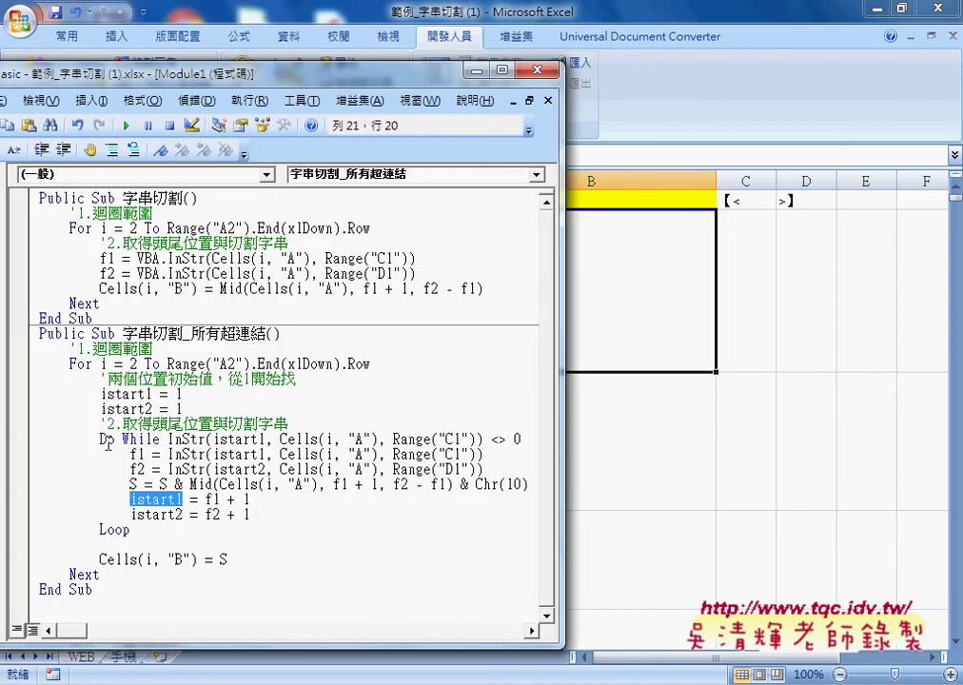
pyautogui.moveTo(99, 439); pyautogui.dragTo(160, 439)
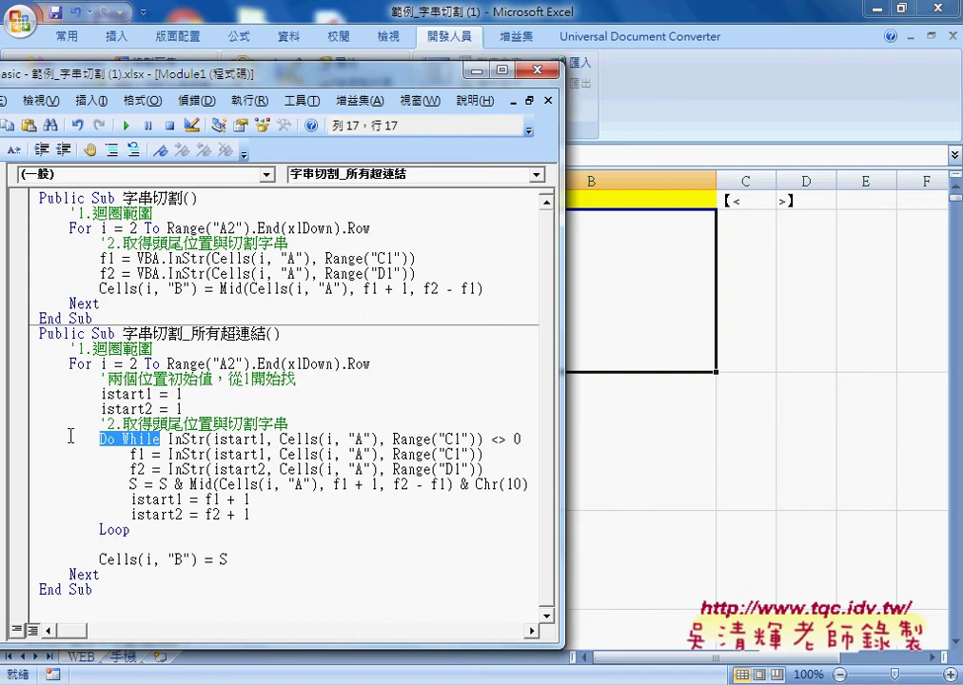
pyautogui.click(23, 440)
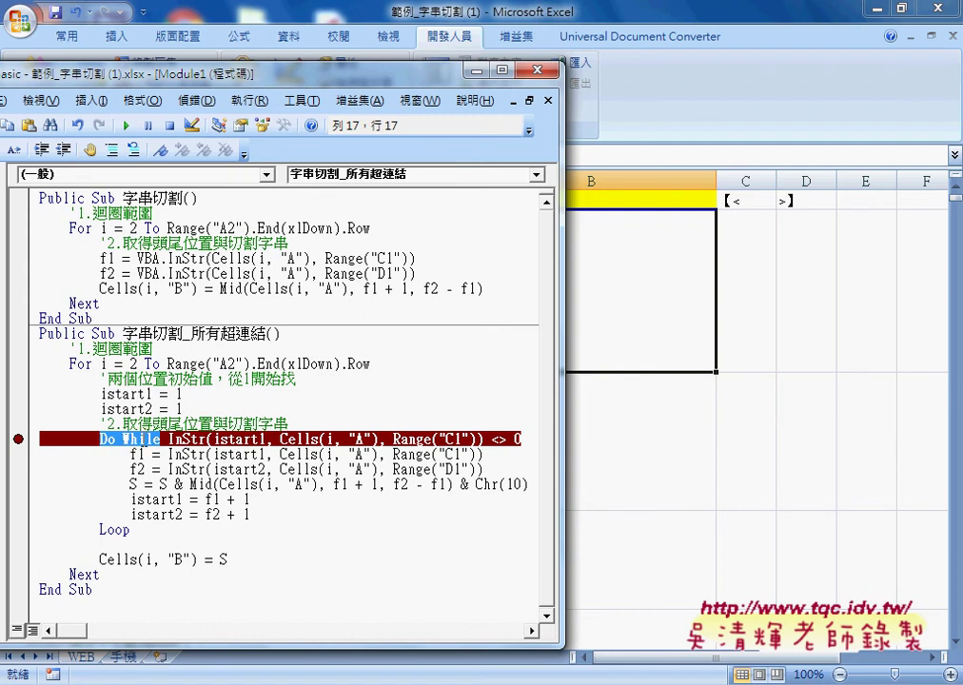
pyautogui.moveTo(522, 440); pyautogui.dragTo(171, 442)
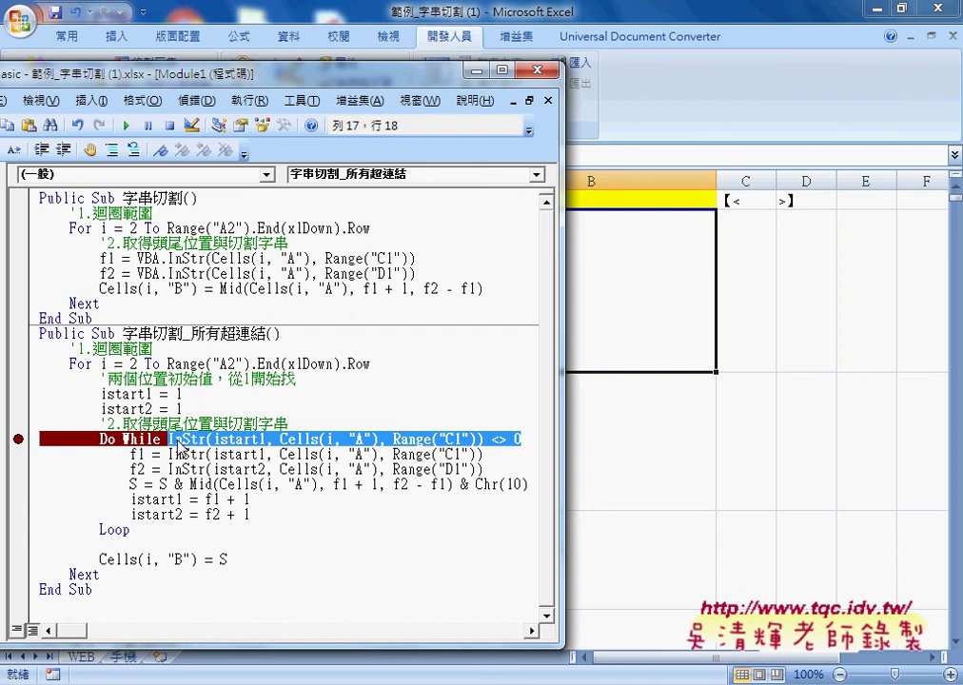
pyautogui.moveTo(93, 591); pyautogui.dragTo(32, 338)
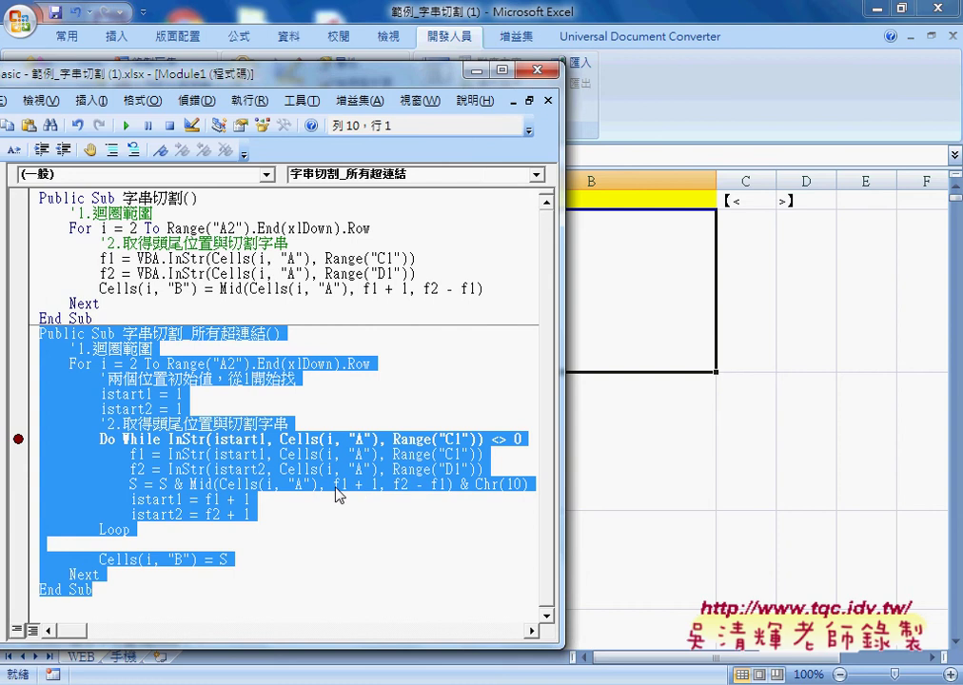
pyautogui.moveTo(562, 471); pyautogui.dragTo(659, 472)
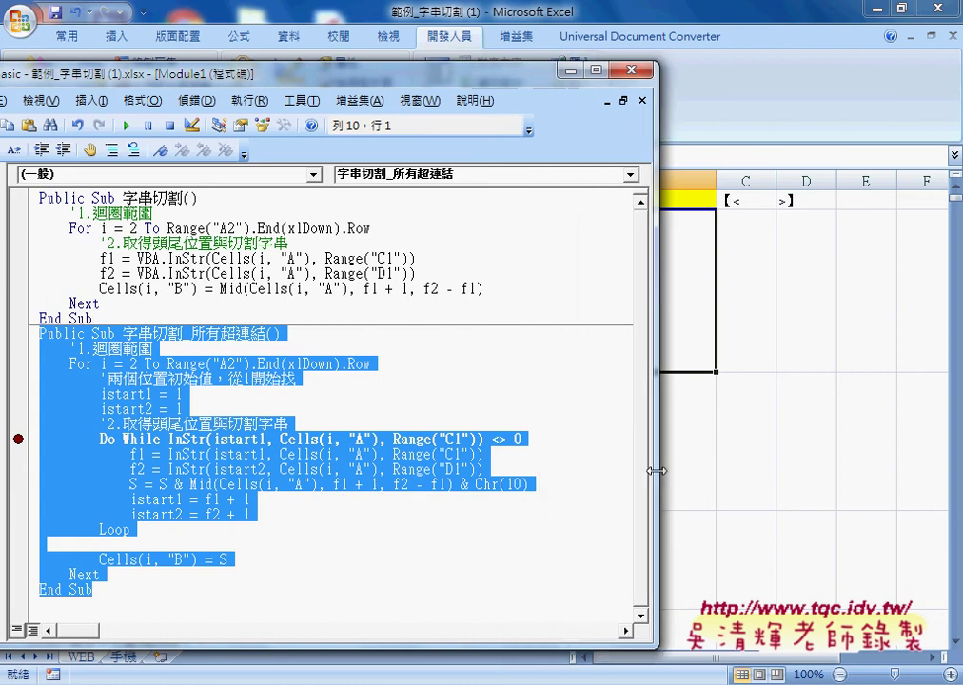
pyautogui.click(398, 470)
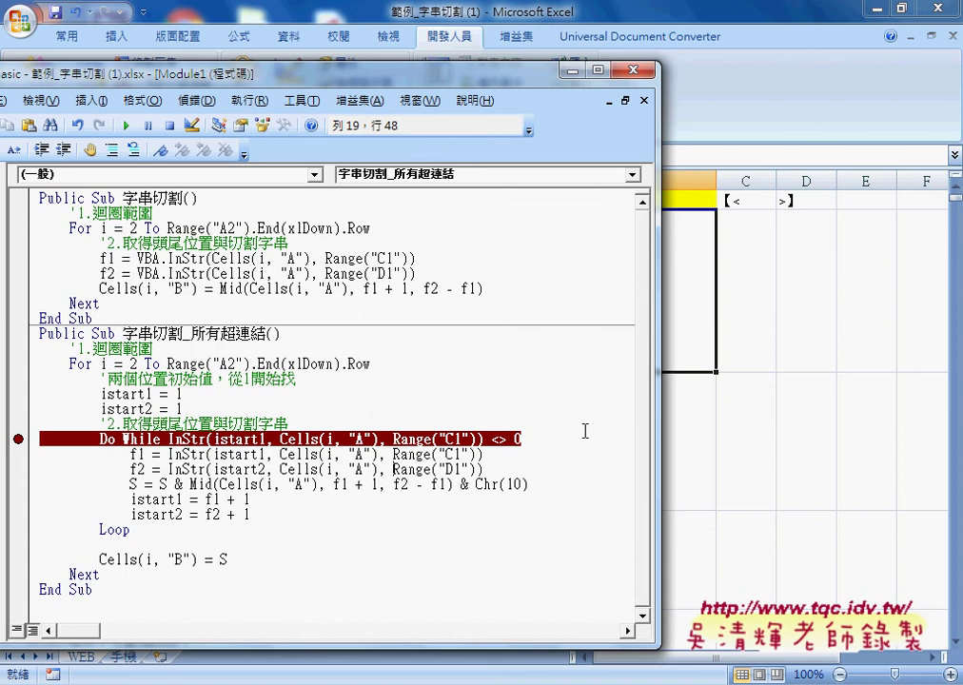
pyautogui.moveTo(656, 407); pyautogui.dragTo(513, 396)
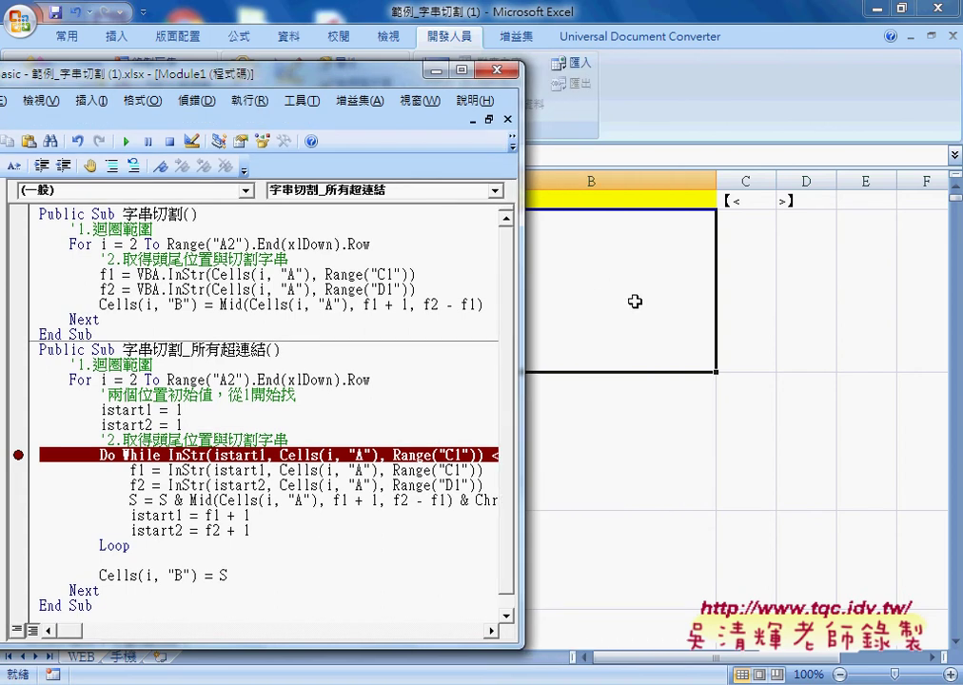
pyautogui.moveTo(381, 84); pyautogui.dragTo(320, 80)
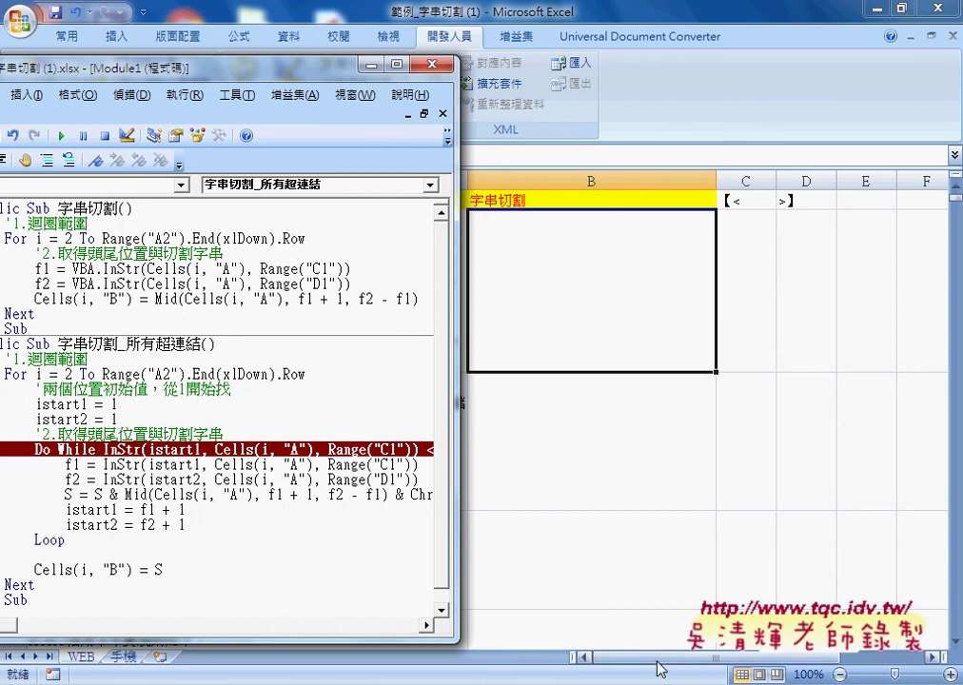
pyautogui.click(587, 667)
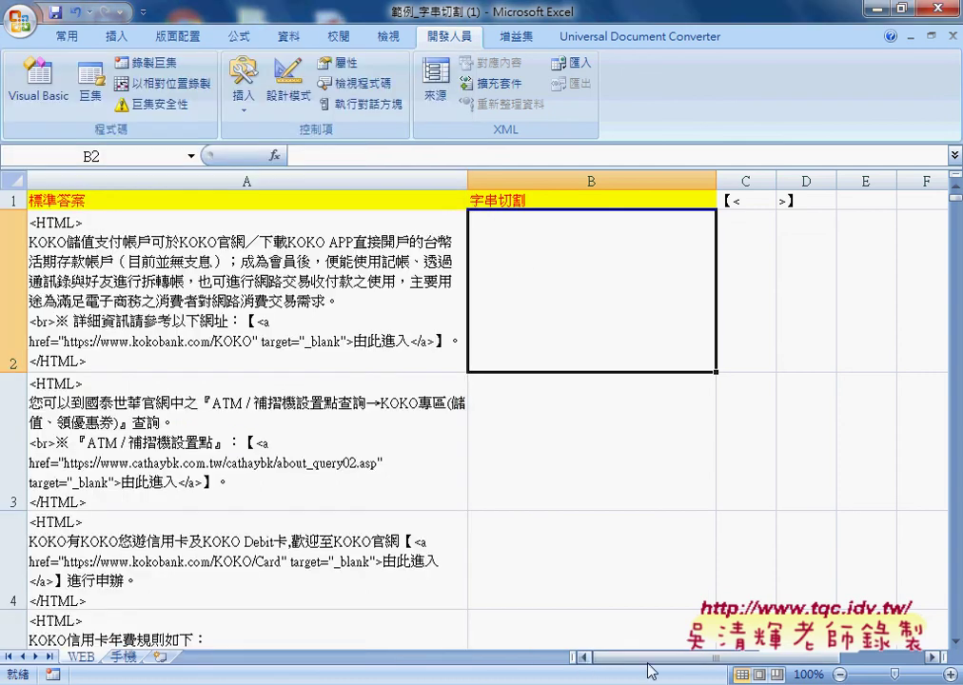
pyautogui.moveTo(323, 677)
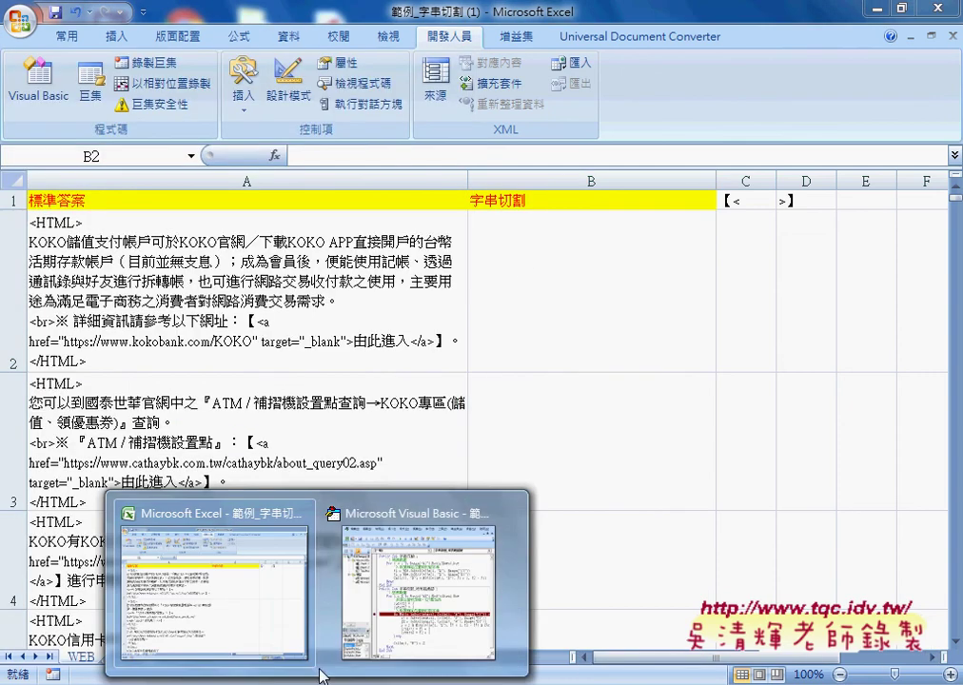
pyautogui.click(388, 629)
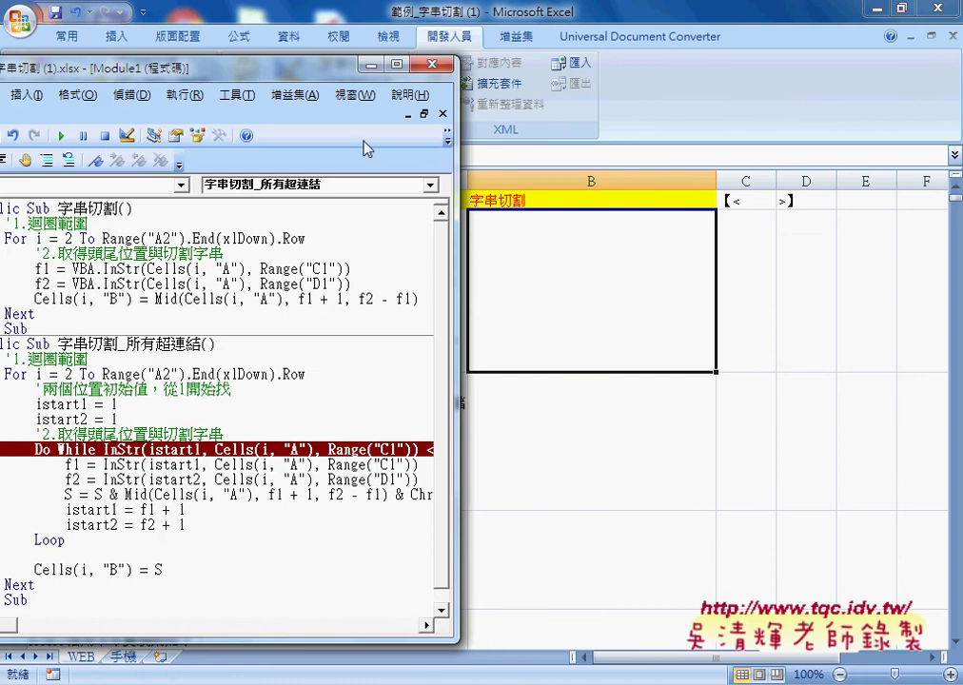
pyautogui.moveTo(300, 71)
pyautogui.mouseDown()
pyautogui.moveTo(309, 72)
pyautogui.moveTo(291, 81)
pyautogui.mouseUp()
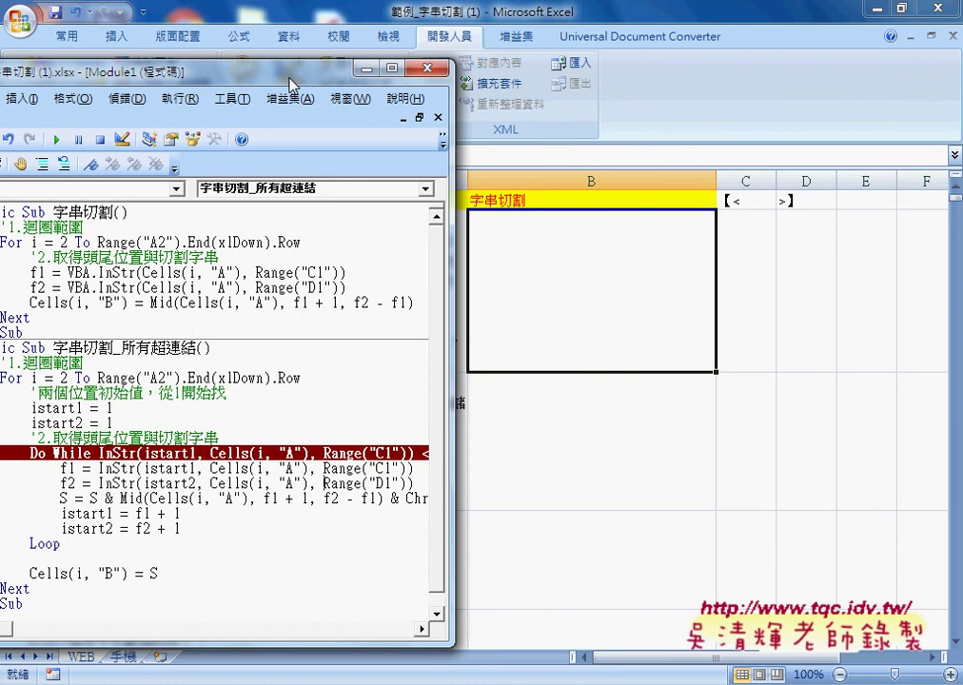
# Step: Start stepping the macro with F8, checking variable values at the loop condition
pyautogui.press('F8')
pyautogui.press('F8')
pyautogui.press('F8')
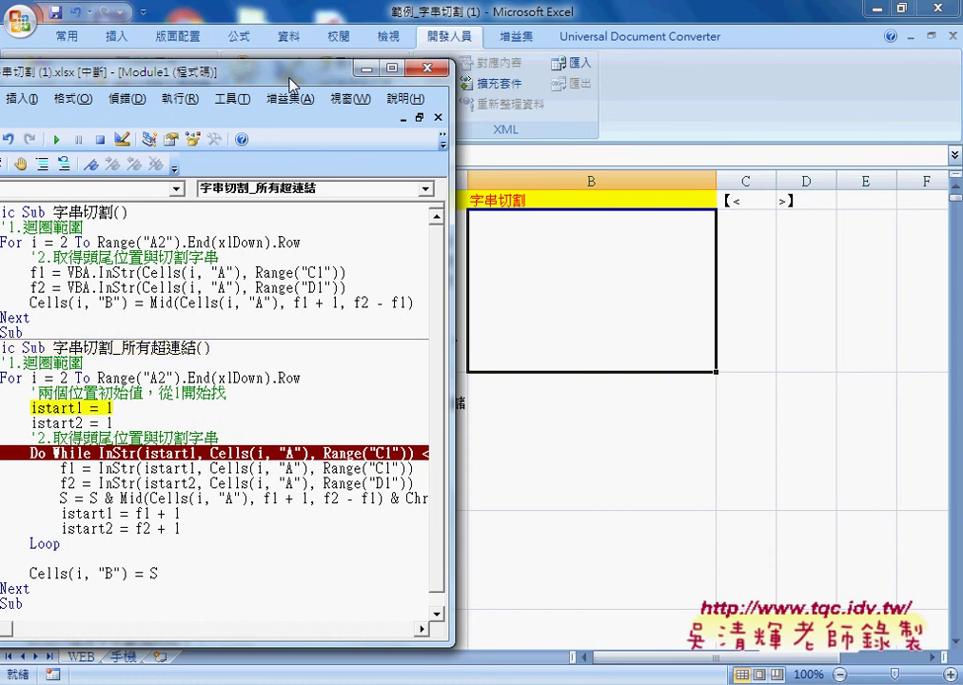
pyautogui.press('F8')
pyautogui.press('F8')
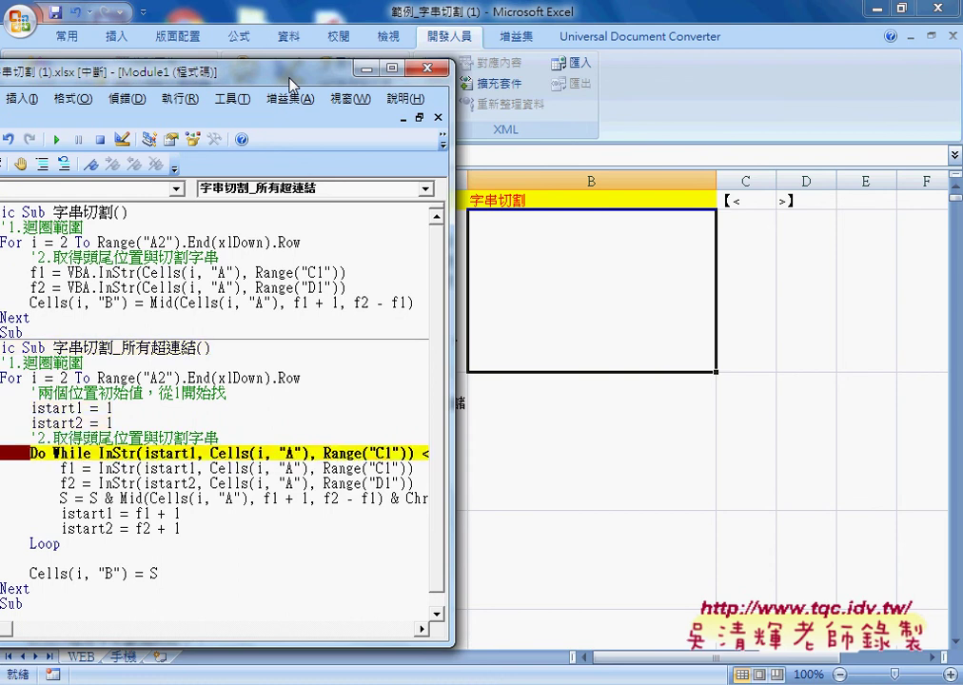
pyautogui.moveTo(64, 425)
pyautogui.moveTo(122, 458)
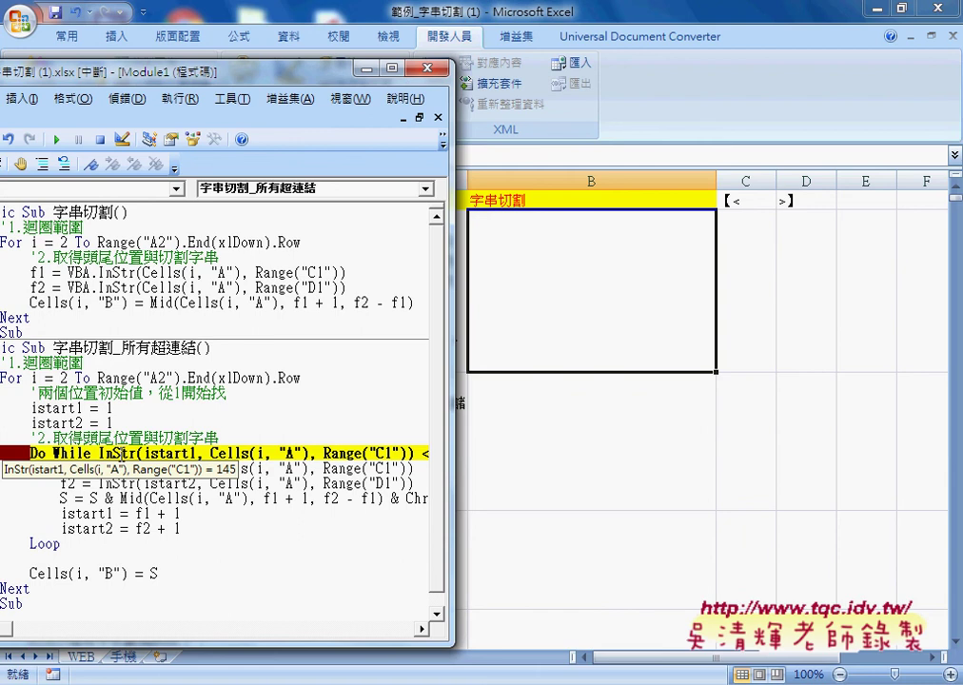
pyautogui.press('F8')
# Step: Step through the loop body until it exits at Cells(i, "B") = S
pyautogui.press('F8')
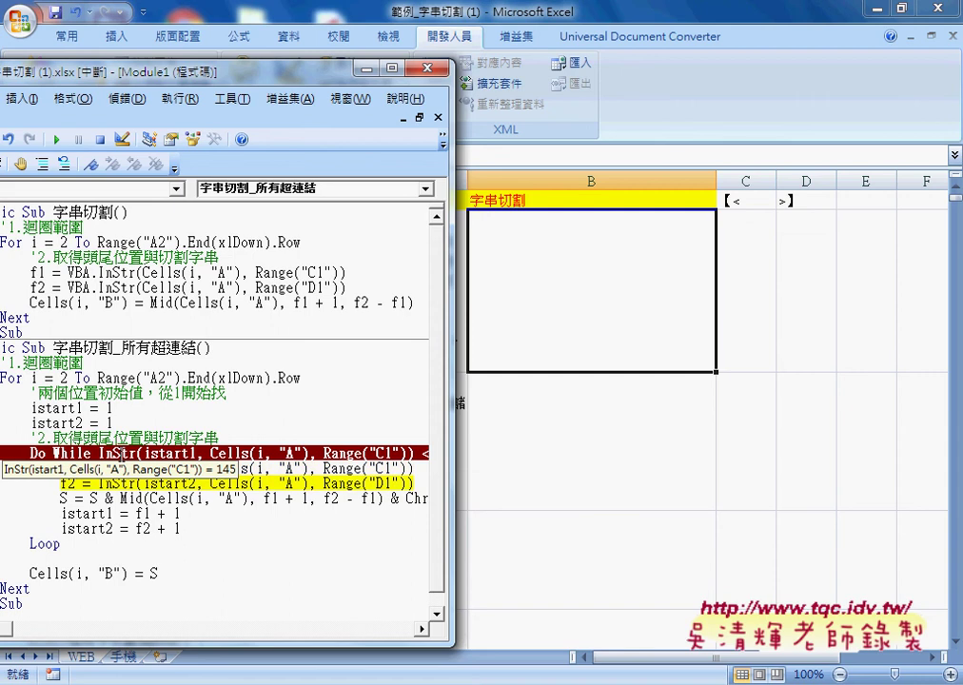
pyautogui.press('F8')
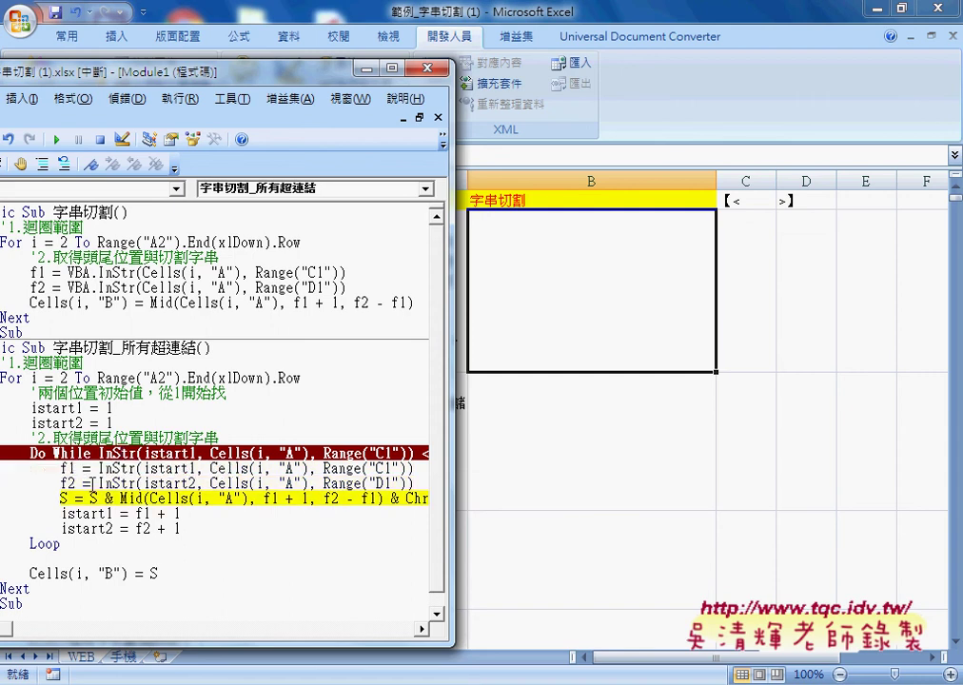
pyautogui.moveTo(69, 482)
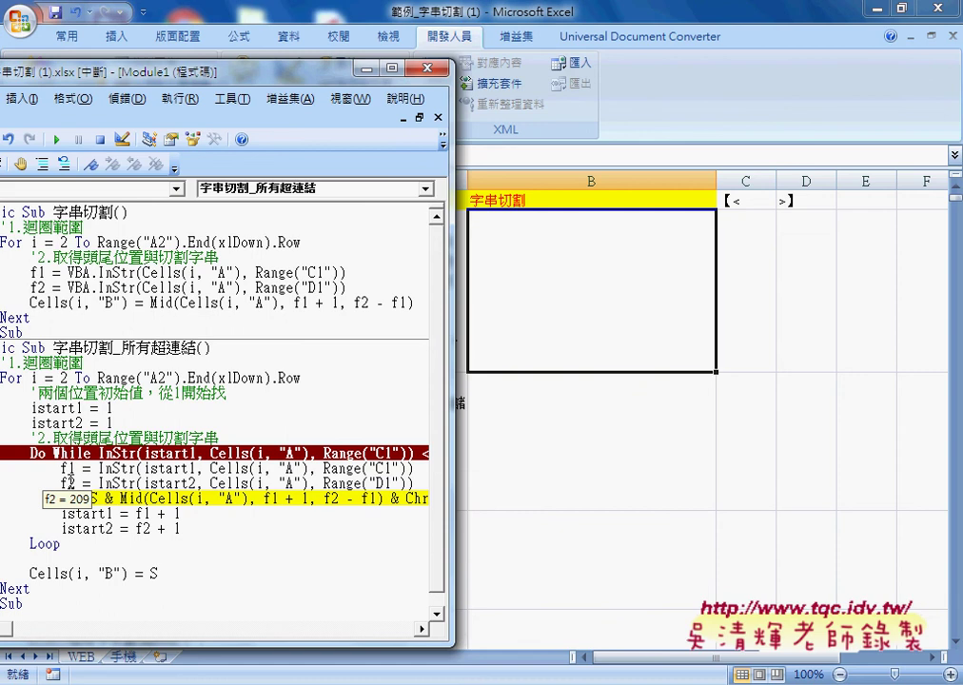
pyautogui.press('F8')
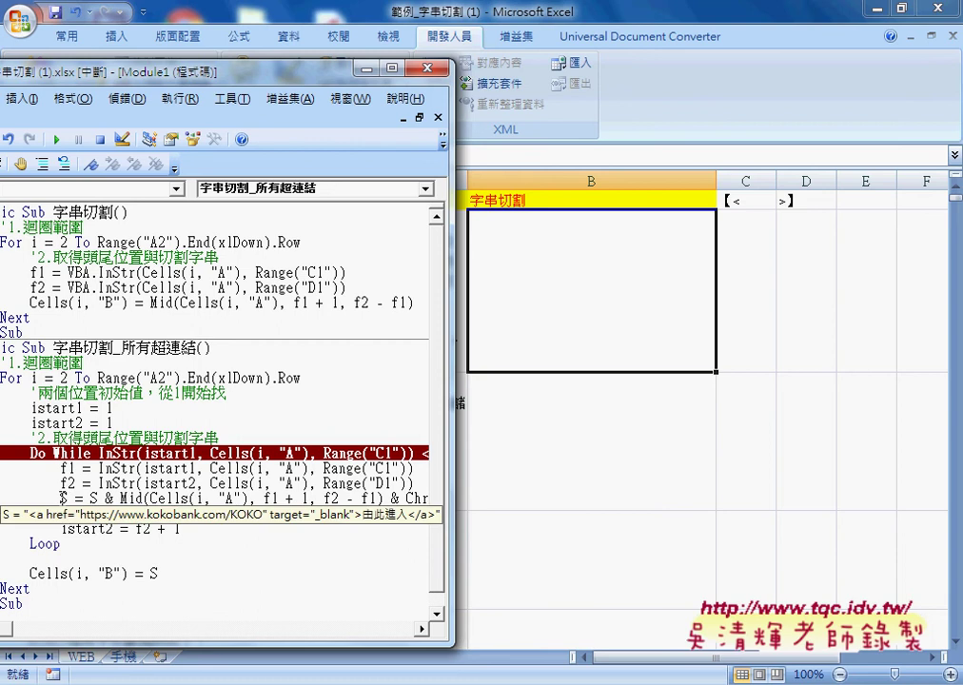
pyautogui.press('F8')
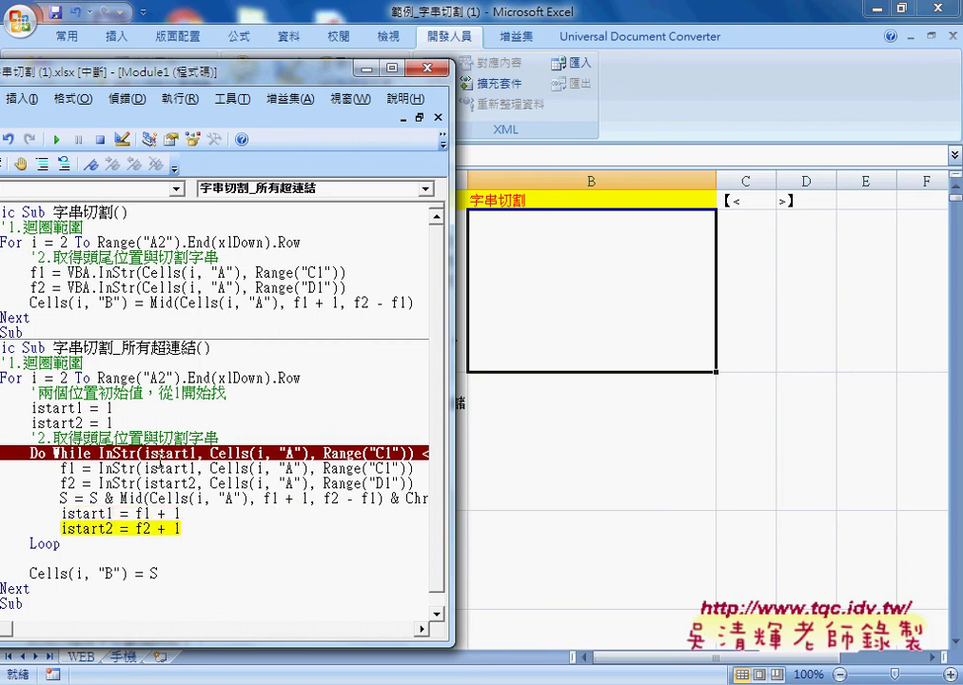
pyautogui.press('F8')
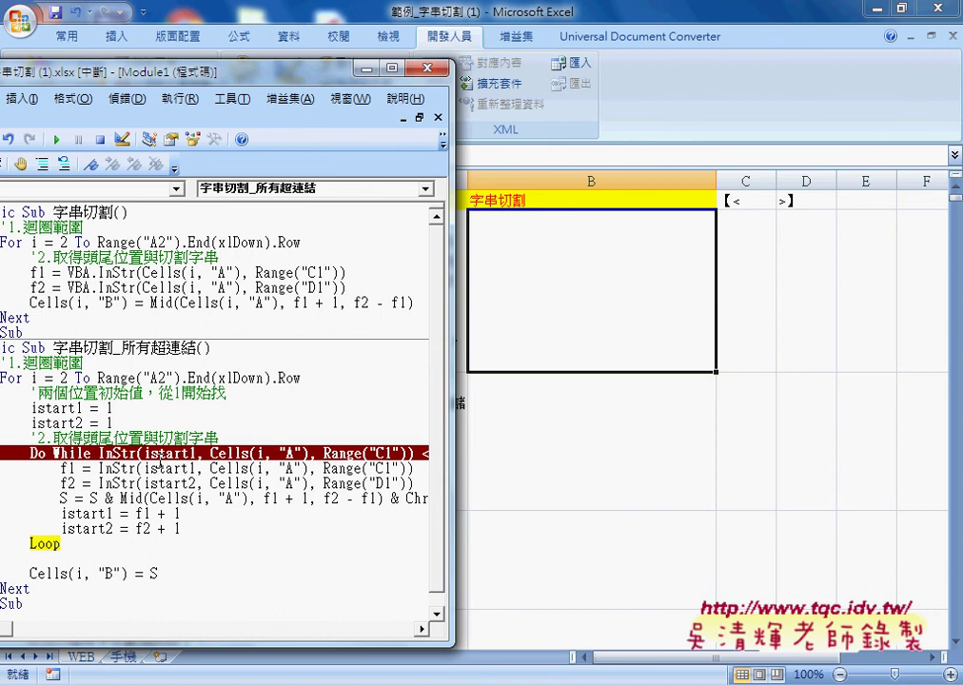
pyautogui.press('F8')
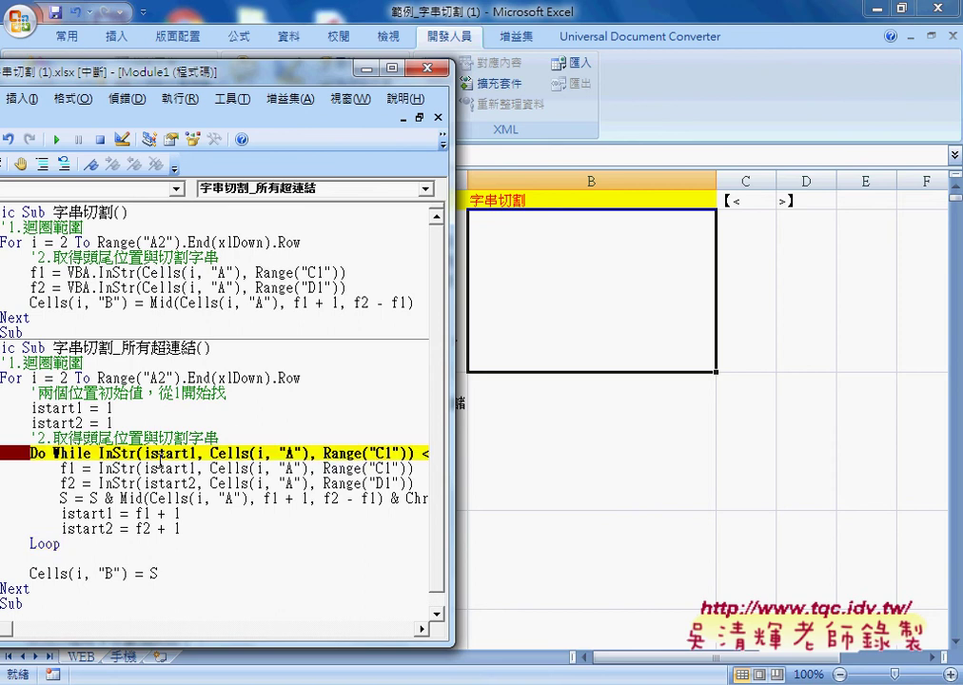
pyautogui.moveTo(173, 456)
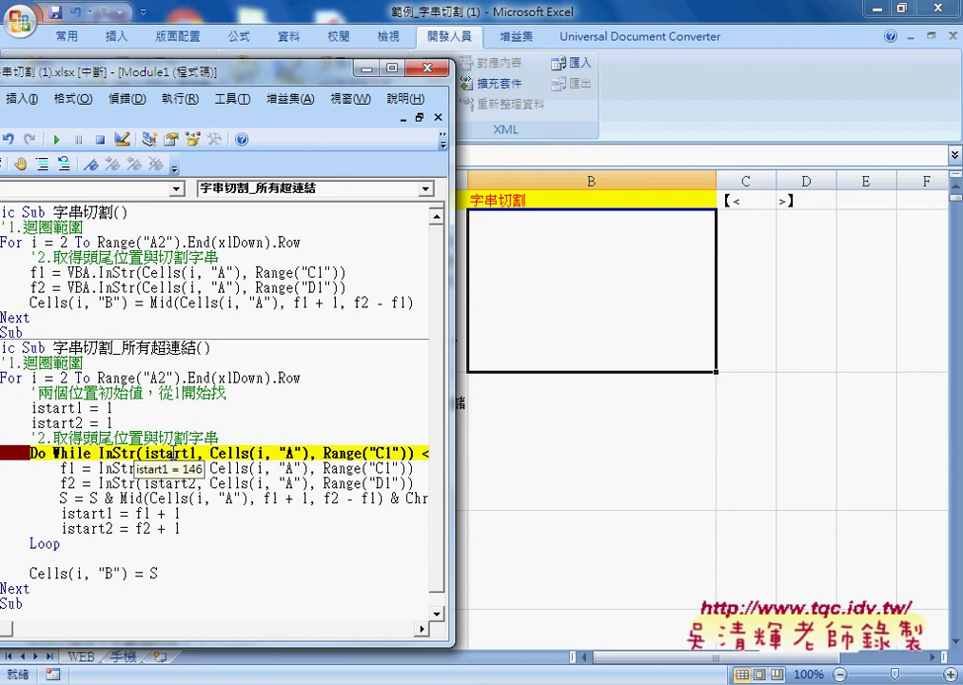
pyautogui.press('F8')
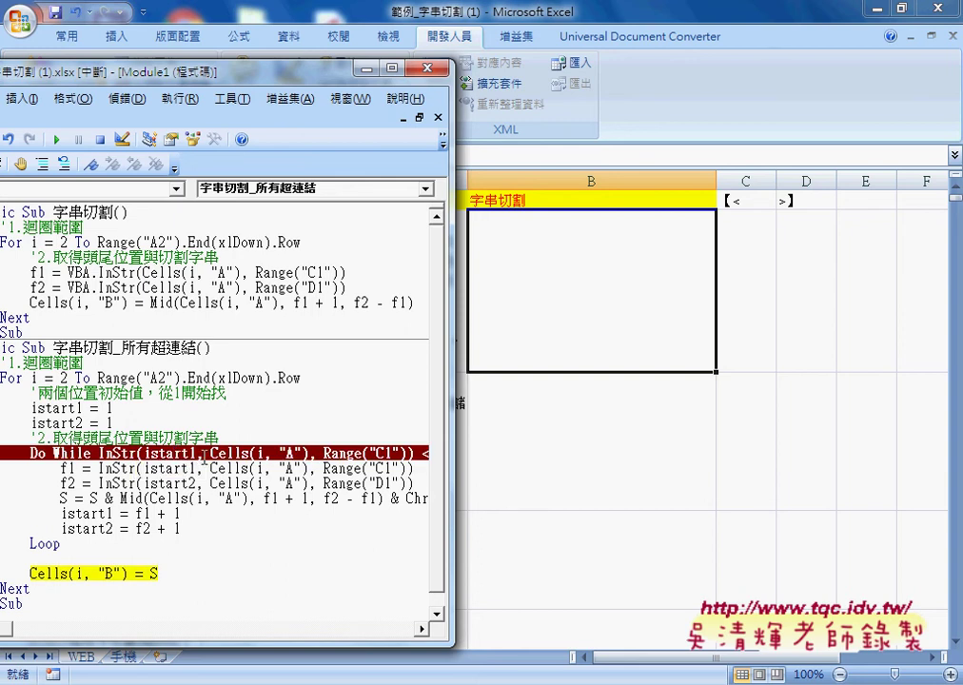
# Step: Write the kokobank link into B2 and advance to row 3
pyautogui.moveTo(123, 457)
pyautogui.press('F8')
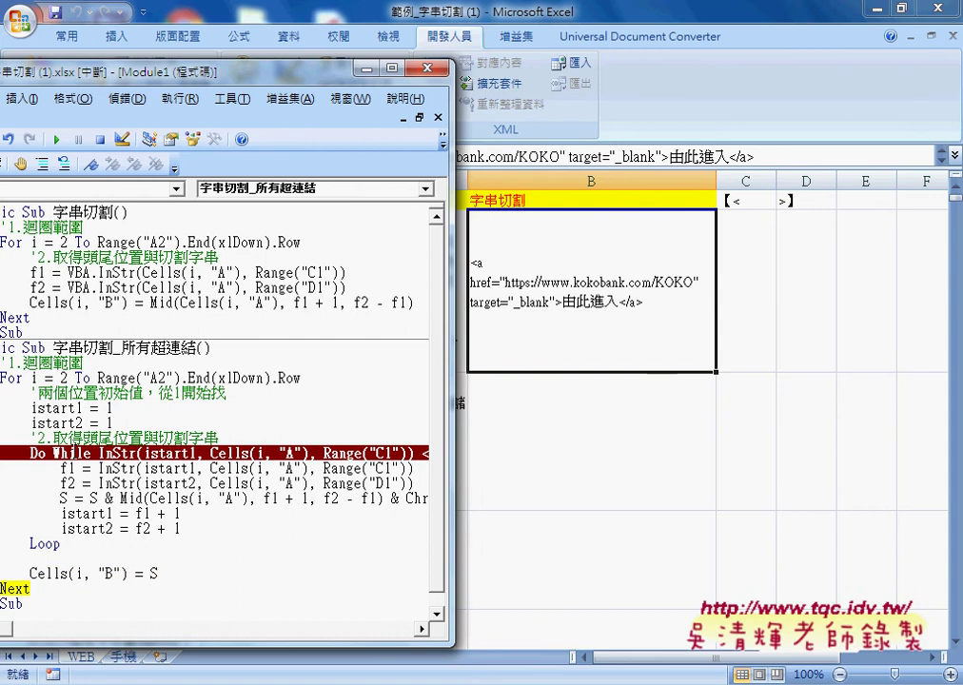
pyautogui.press('F8')
pyautogui.press('F8')
pyautogui.press('F8')
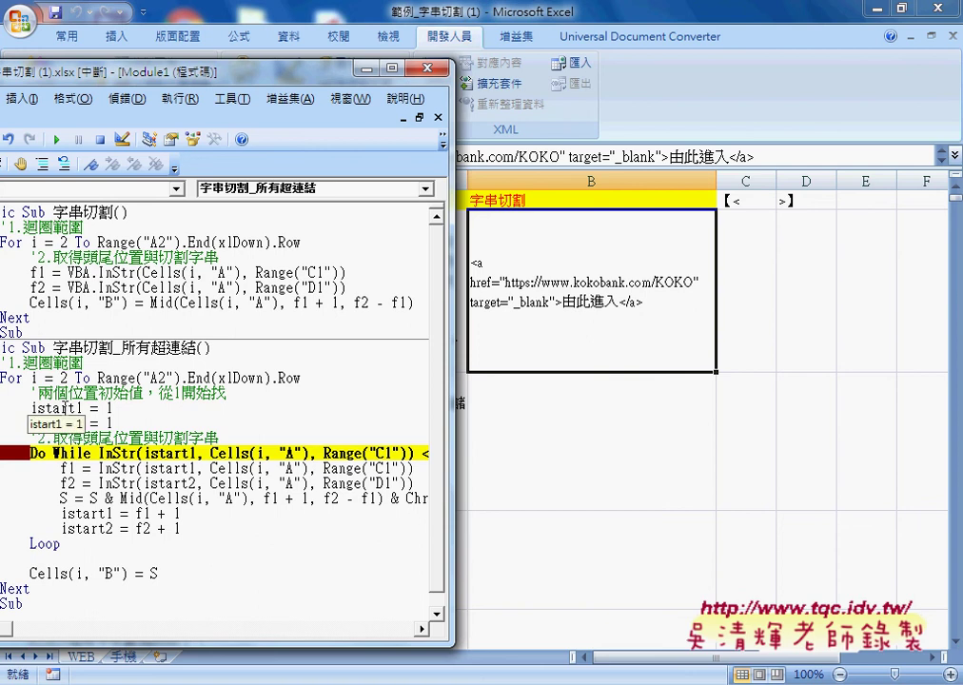
# Step: Step through row 3's loop and write both kokobank and cathaybk tags into B3
pyautogui.moveTo(69, 423)
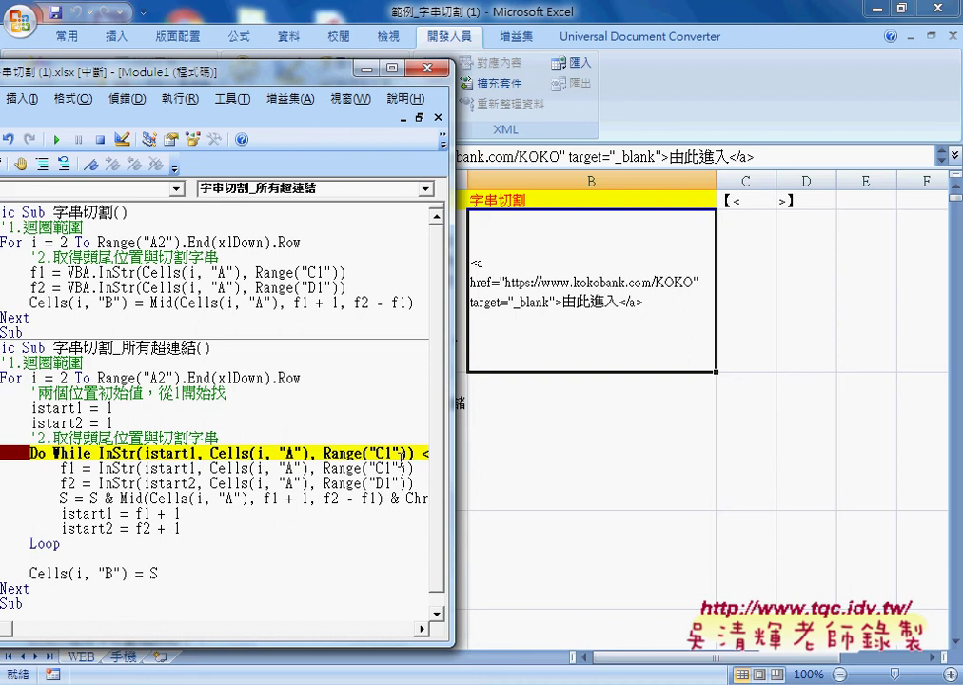
pyautogui.press('F8')
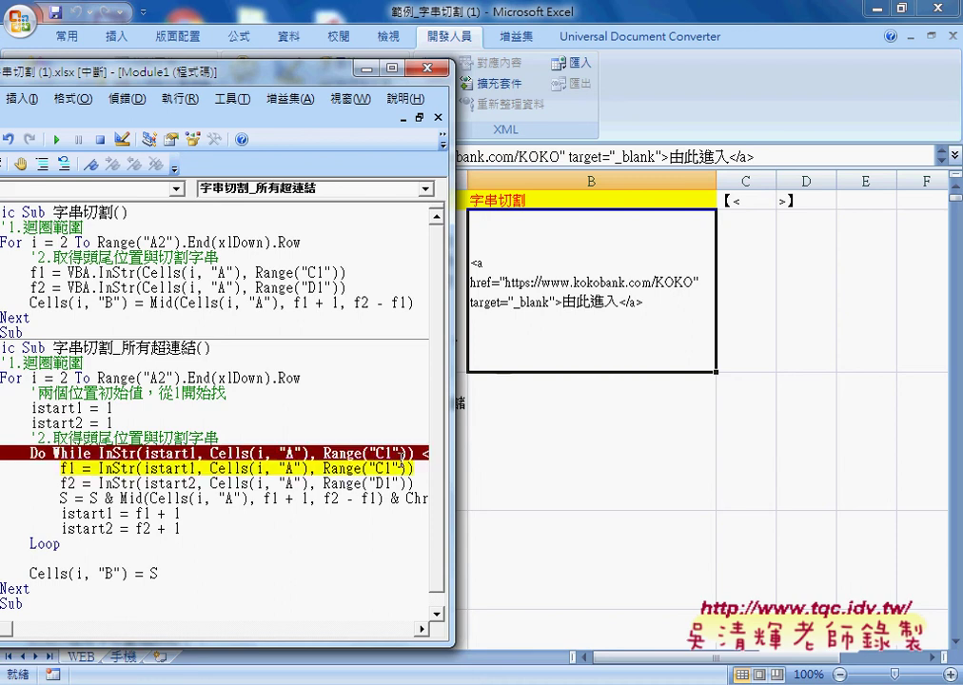
pyautogui.press('F8')
pyautogui.press('F8')
pyautogui.press('F8')
pyautogui.press('F8')
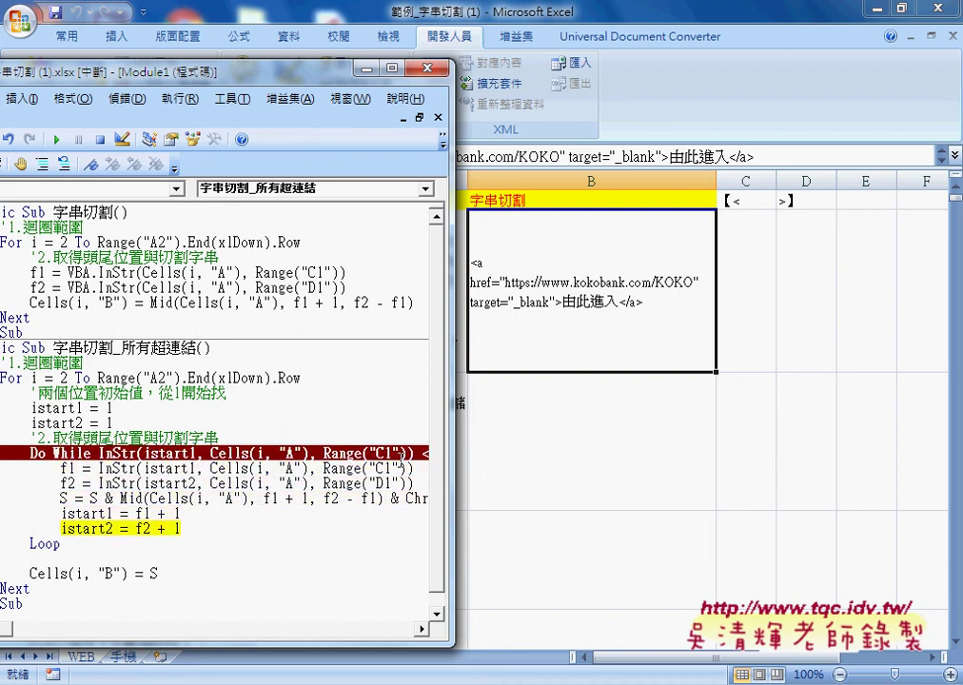
pyautogui.press('F8')
pyautogui.press('F8')
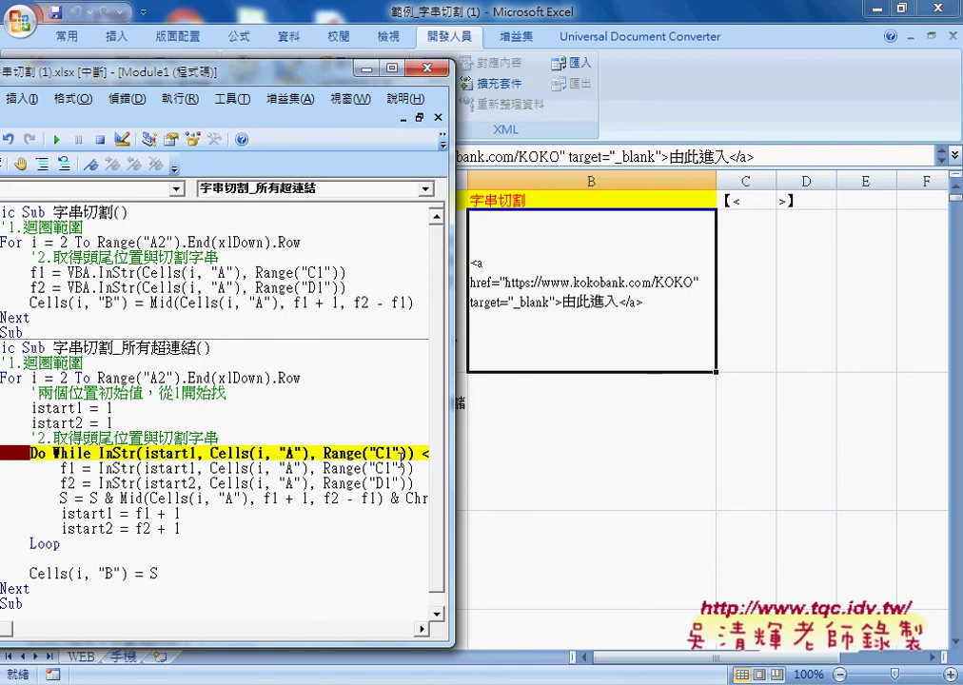
pyautogui.press('F8')
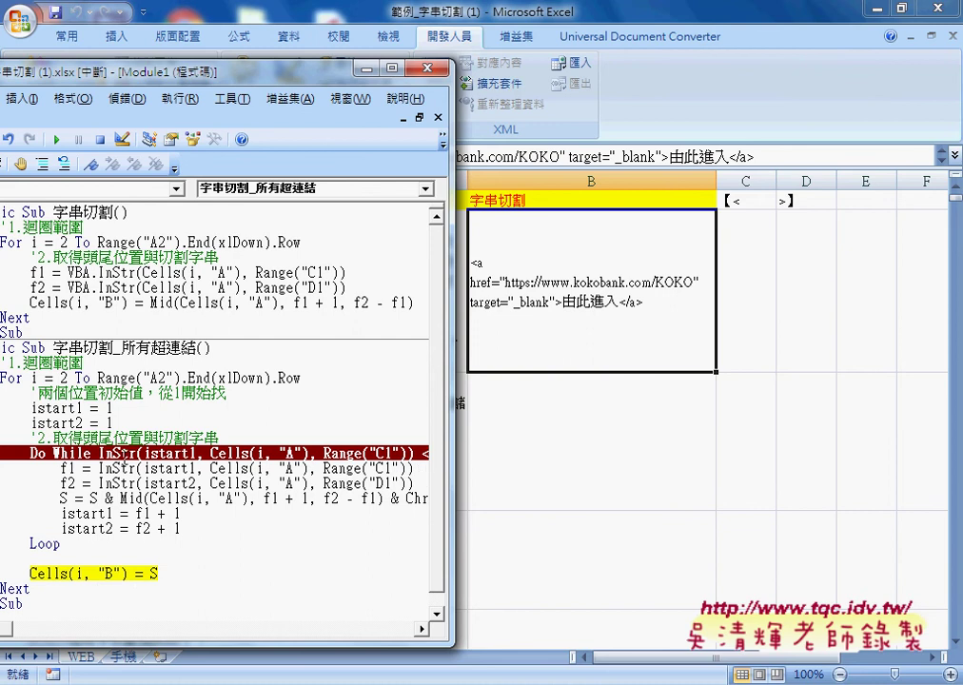
pyautogui.moveTo(124, 459)
pyautogui.moveTo(259, 458)
pyautogui.press('F8')
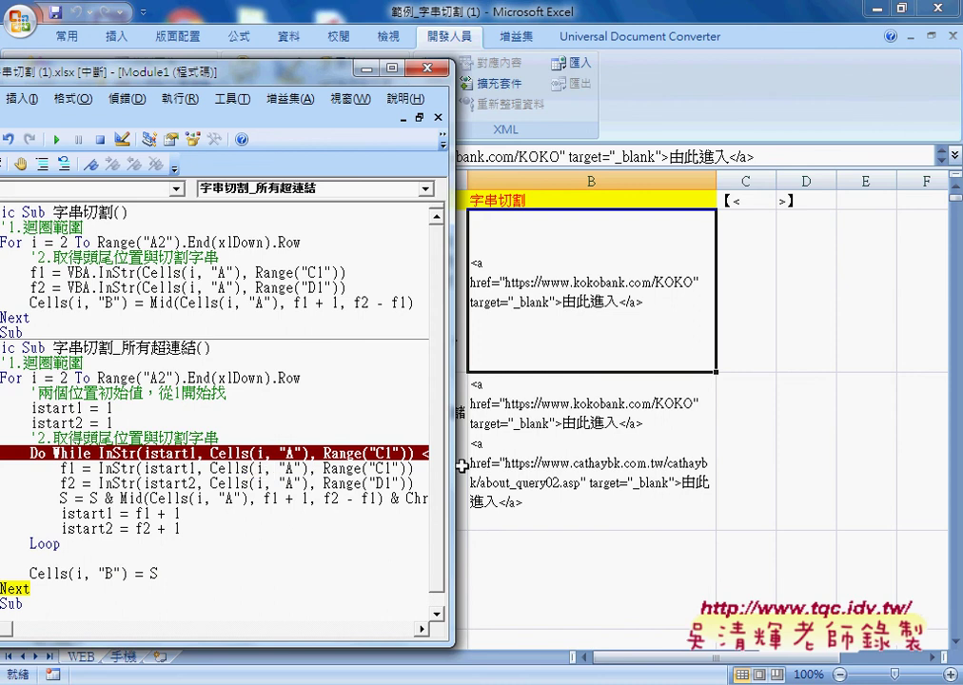
# Step: Select A3 and widen column A to compare its text with B3's two tags
pyautogui.click(586, 484)
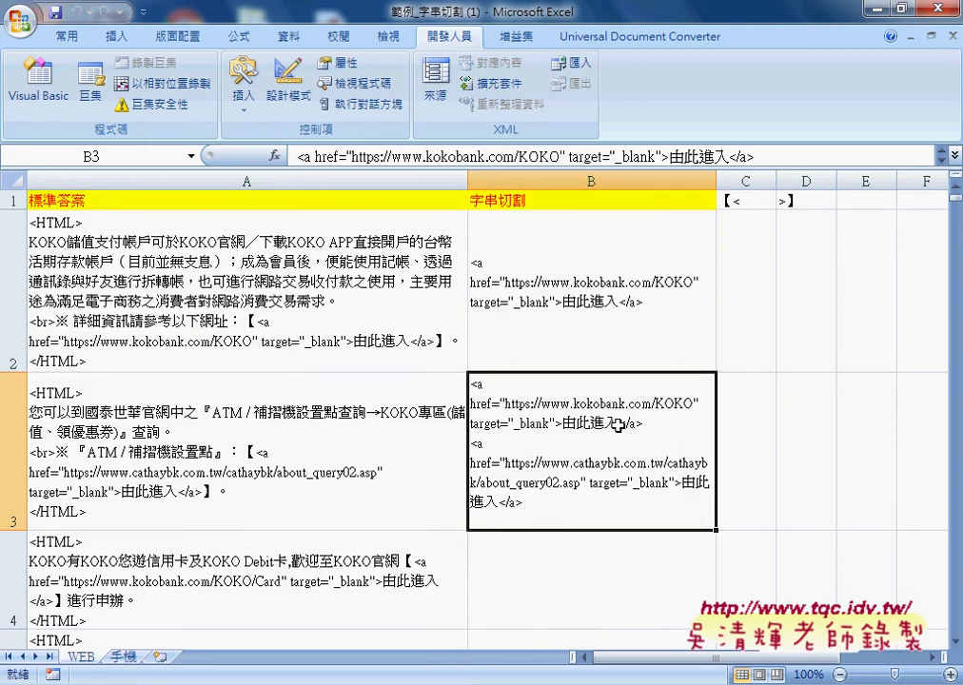
pyautogui.click(280, 472)
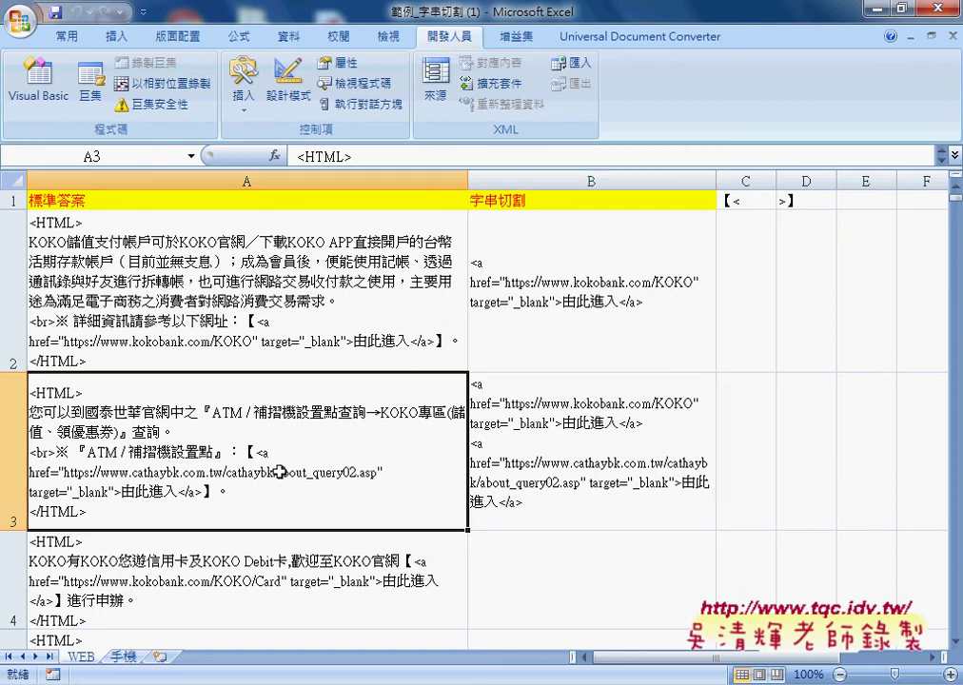
pyautogui.moveTo(467, 181); pyautogui.dragTo(610, 203)
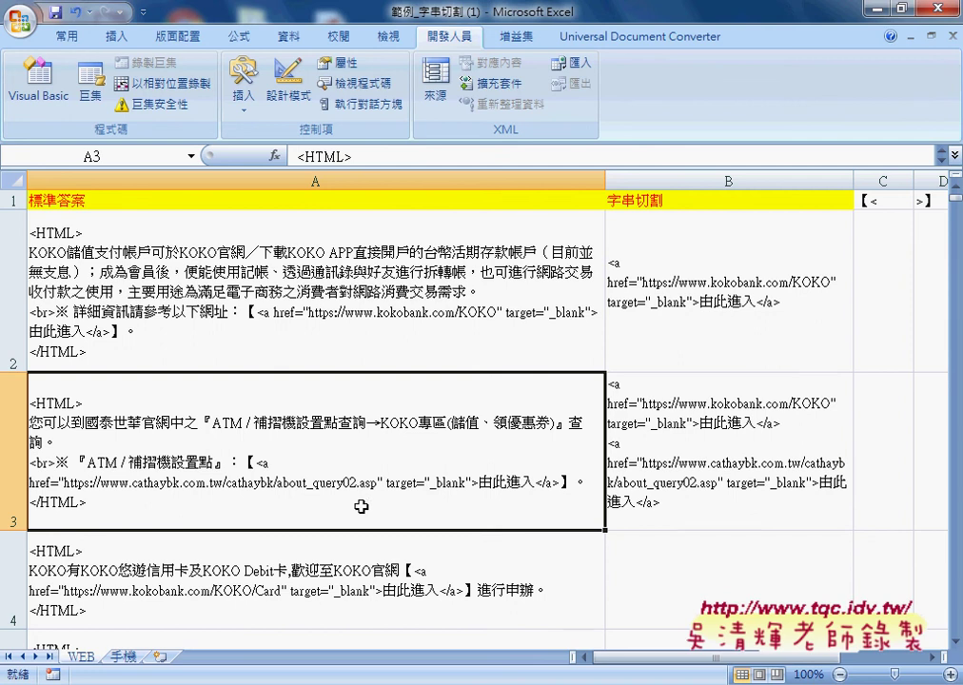
# Step: Add a line S = "" right after the Cells(i, "B") = S assignment
pyautogui.click(432, 633)
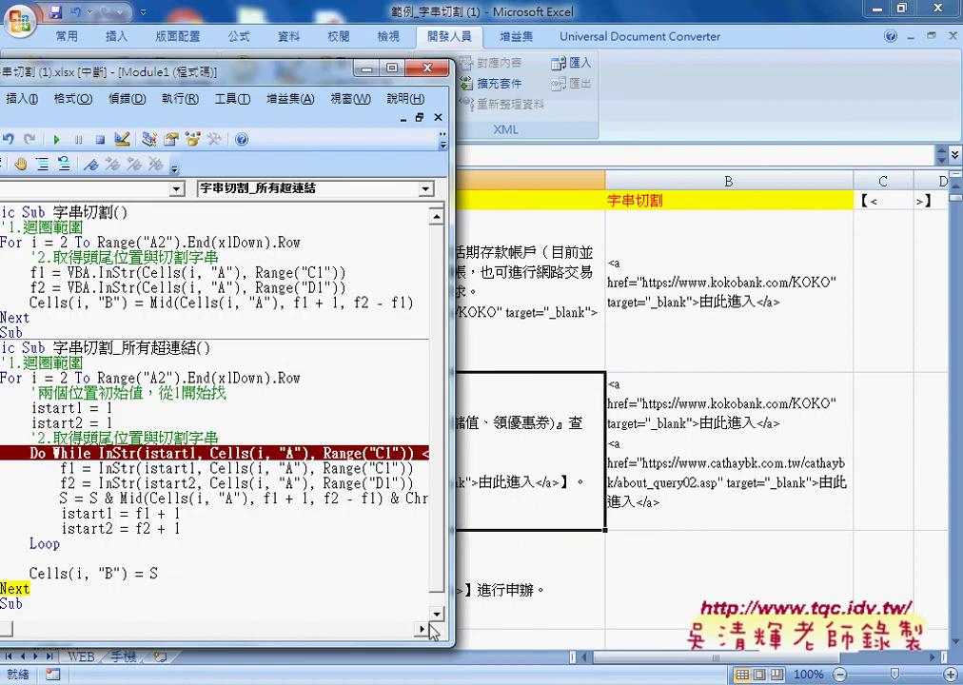
pyautogui.moveTo(453, 461); pyautogui.dragTo(625, 461)
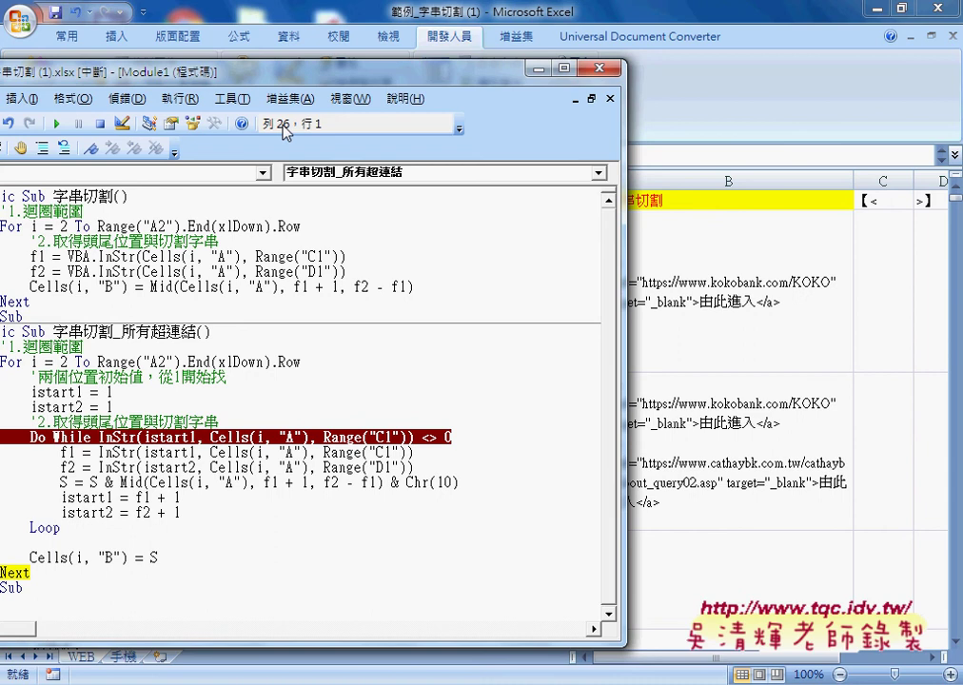
pyautogui.moveTo(211, 68); pyautogui.dragTo(314, 69)
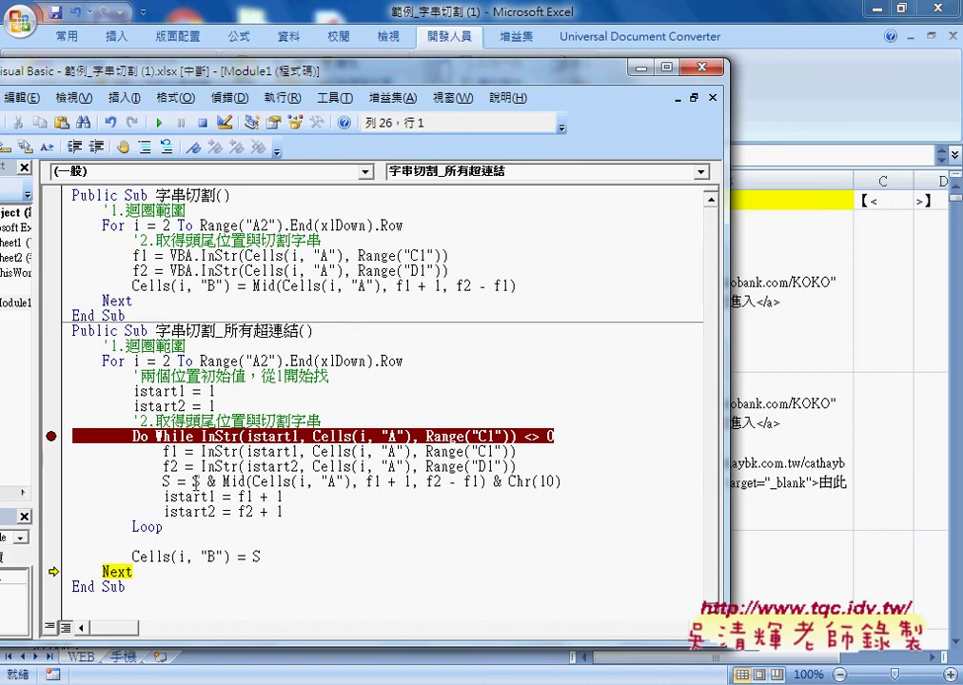
pyautogui.moveTo(195, 483)
pyautogui.click(266, 557)
pyautogui.hotkey('shift', 'Left')
pyautogui.hotkey('shift', 'Left')
pyautogui.hotkey('shift', 'Left')
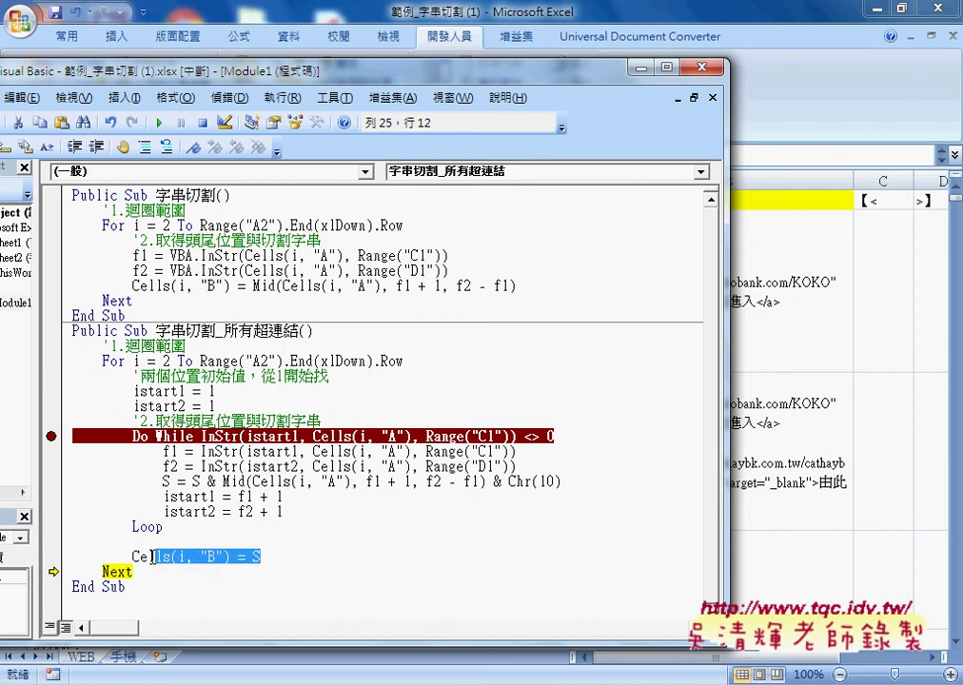
pyautogui.hotkey('shift', 'Left')
pyautogui.hotkey('shift', 'Left')
pyautogui.hotkey('shift', 'Left')
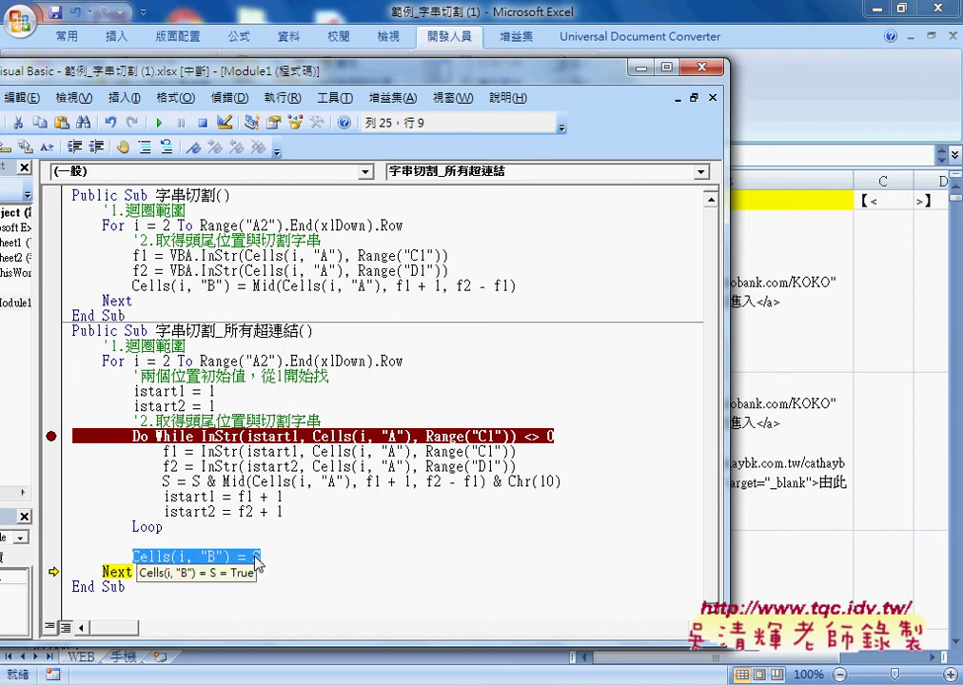
pyautogui.click(288, 557)
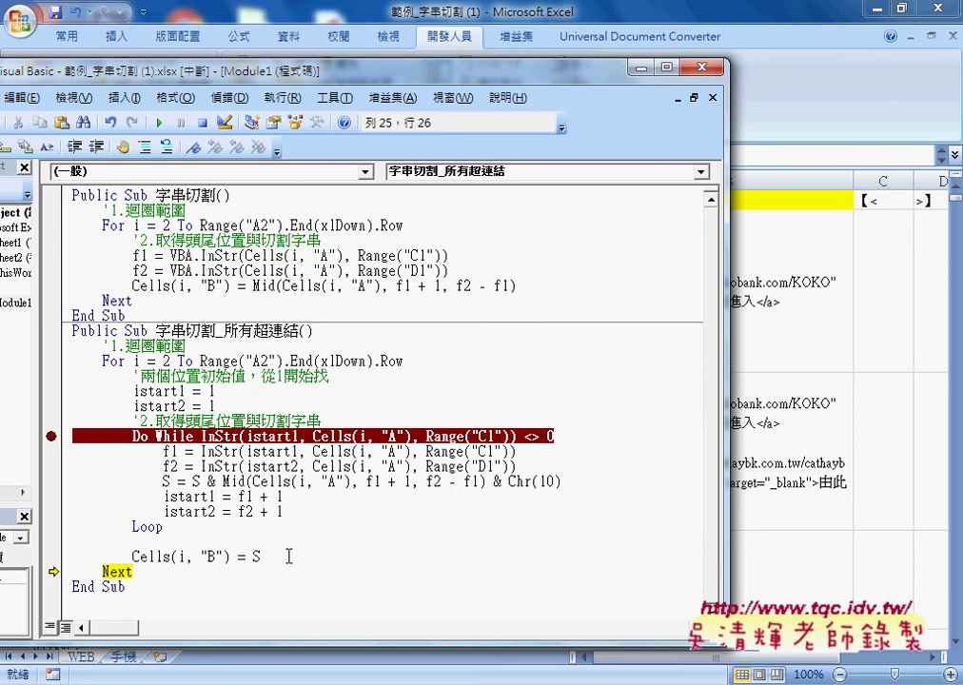
pyautogui.press('Return')
pyautogui.write('S')
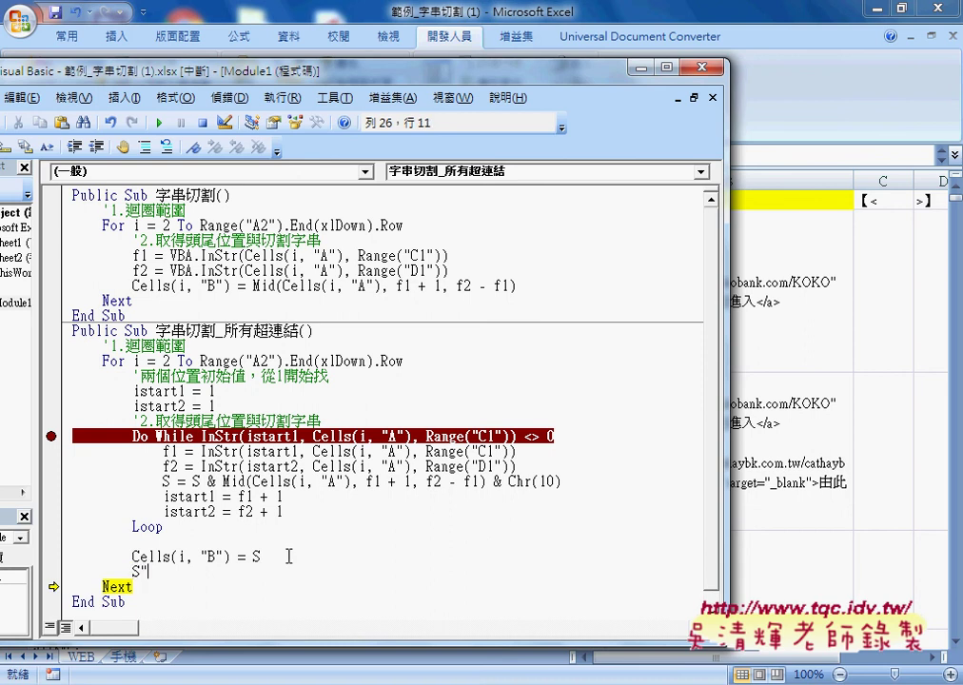
pyautogui.press('Escape')
pyautogui.write('= ')
pyautogui.write('""')
pyautogui.click(133, 587)
# Step: Reset the paused macro run and remove the Do While breakpoint
pyautogui.click(190, 570)
pyautogui.moveTo(191, 569); pyautogui.dragTo(134, 569)
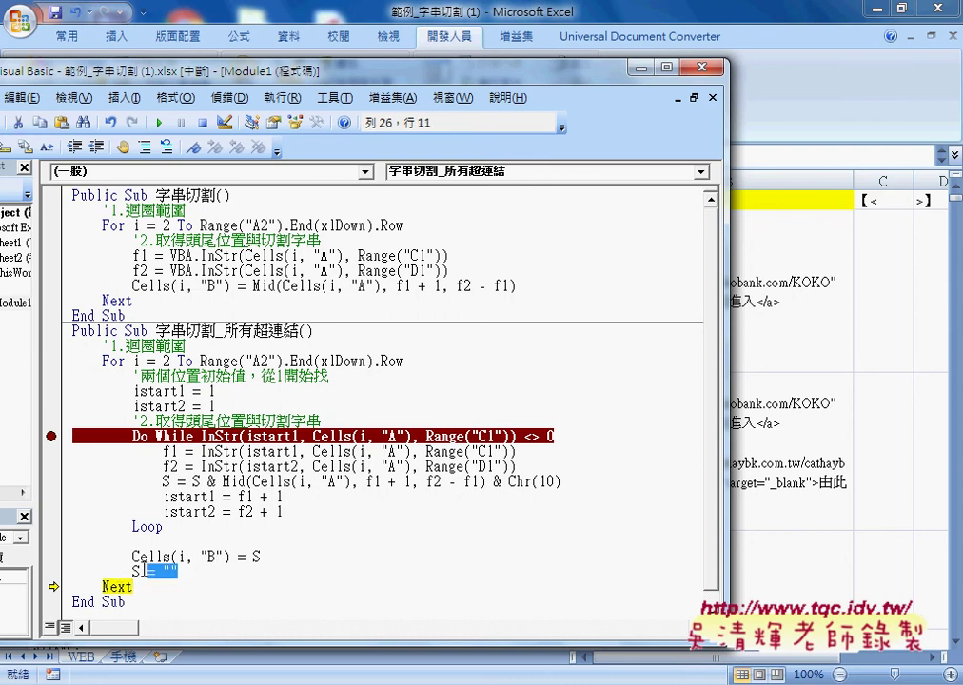
pyautogui.doubleClick(256, 558)
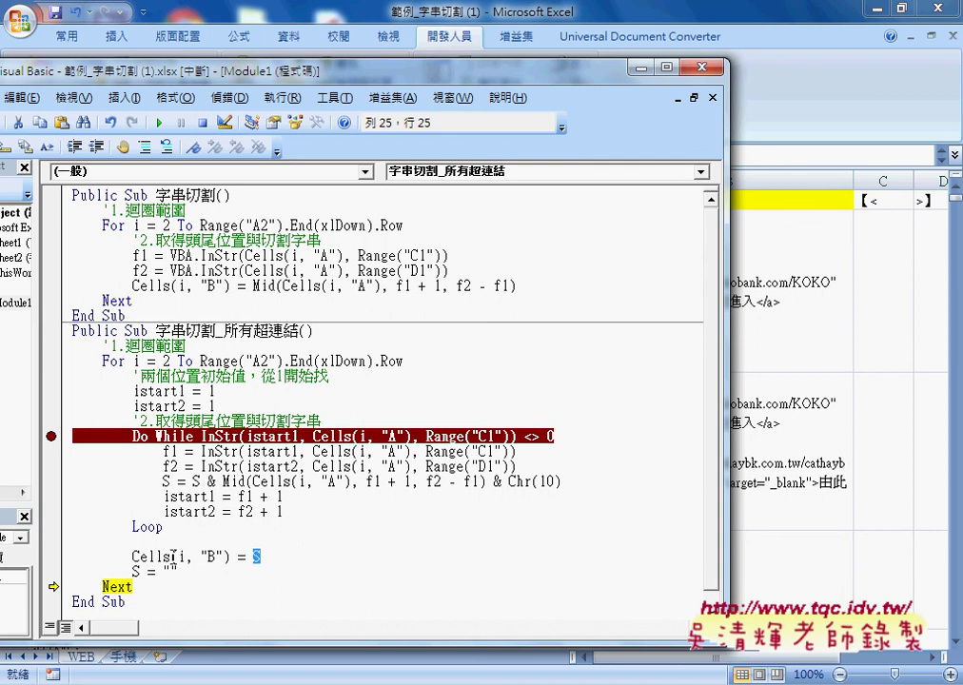
pyautogui.moveTo(179, 571); pyautogui.dragTo(134, 571)
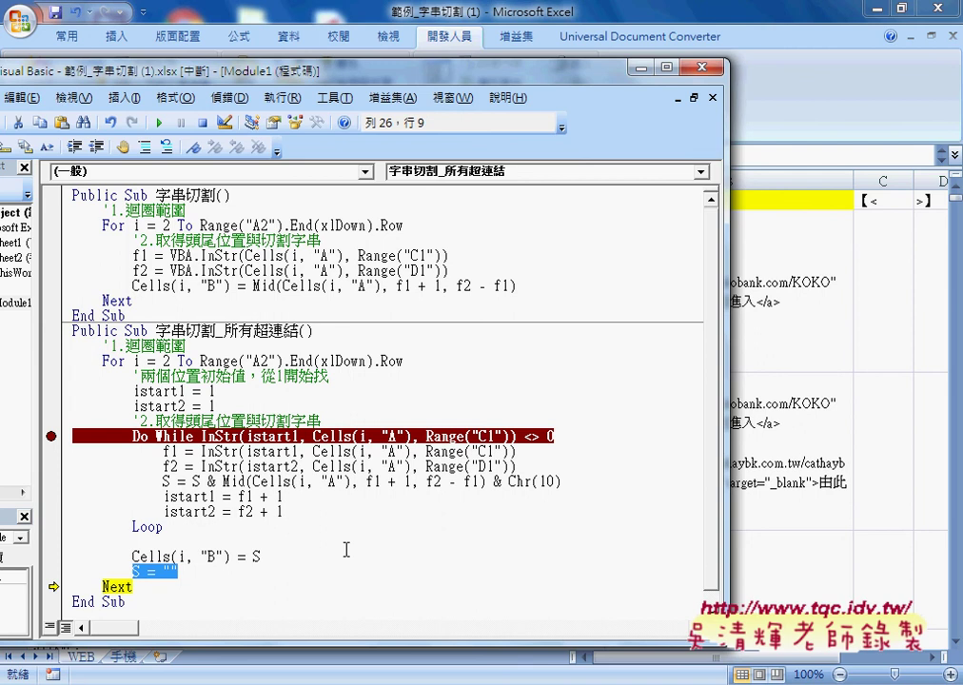
pyautogui.click(177, 572)
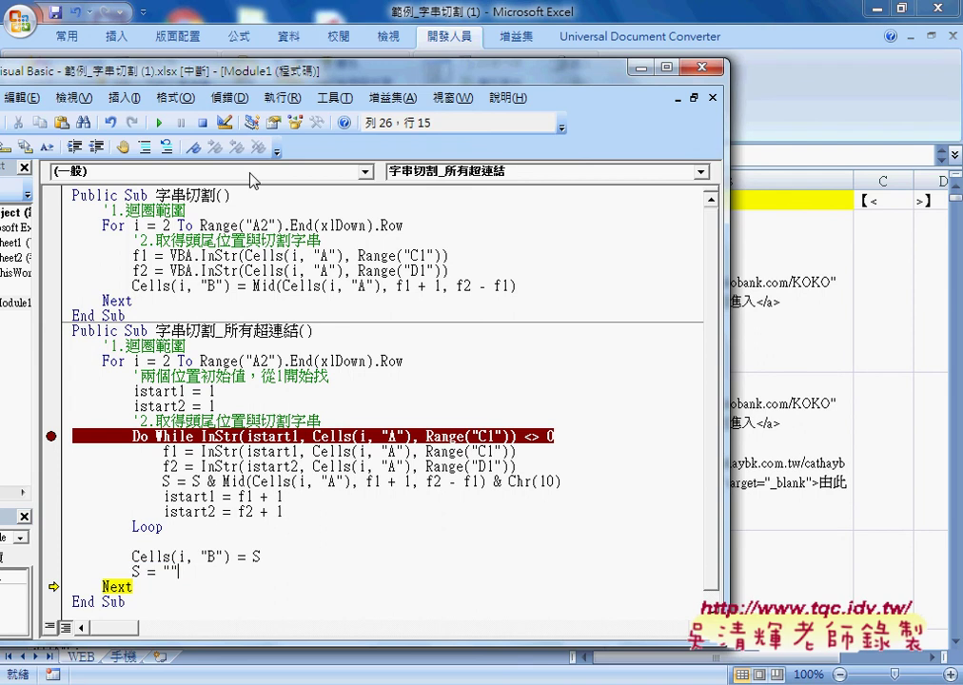
pyautogui.click(201, 122)
pyautogui.click(51, 437)
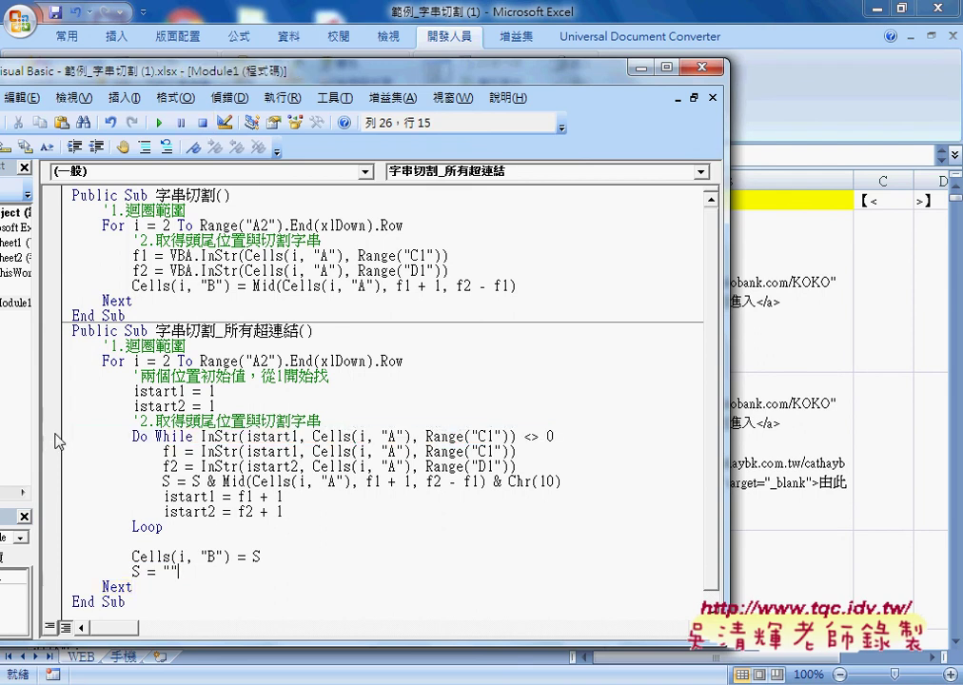
# Step: Clear the extracted link text from B2:B3 and return to the editor
pyautogui.moveTo(177, 572); pyautogui.dragTo(133, 572)
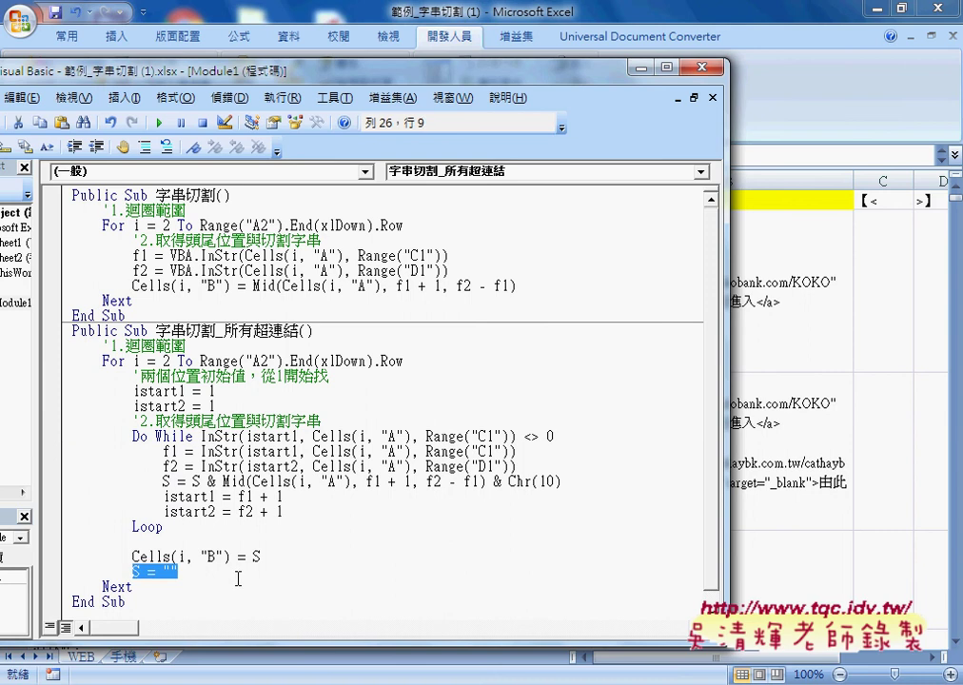
pyautogui.moveTo(723, 340); pyautogui.dragTo(766, 441)
pyautogui.press('Delete')
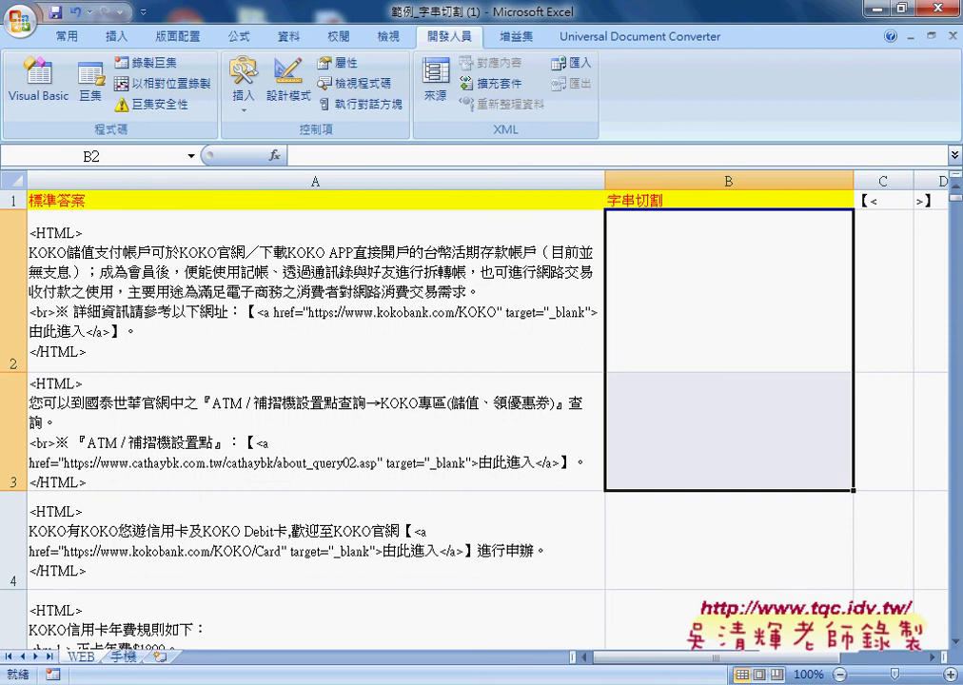
pyautogui.click(331, 461)
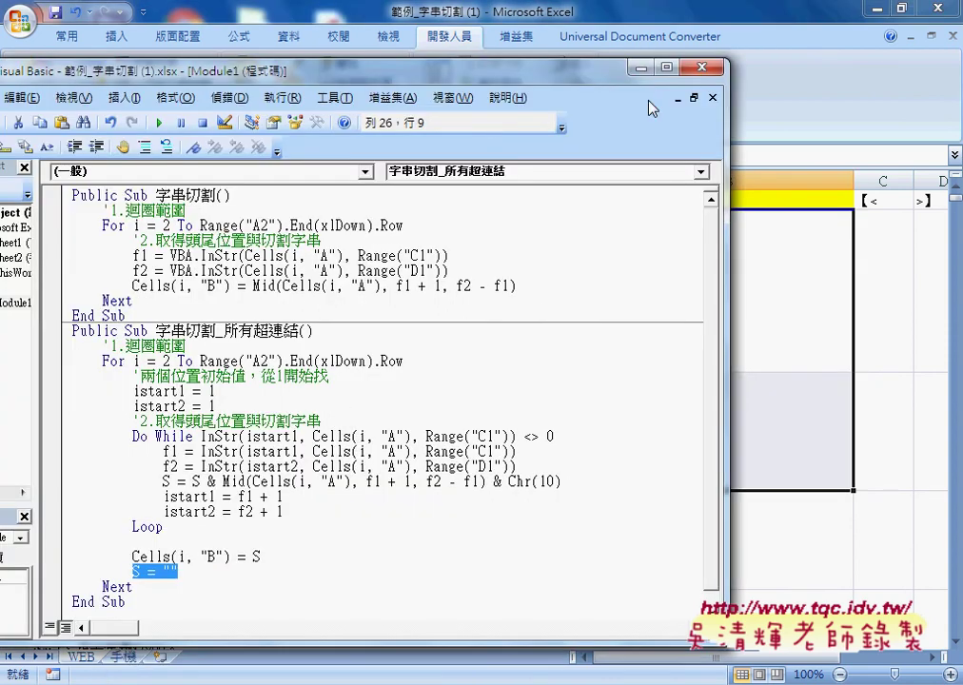
# Step: Review the HTML source text in cells A3 through A7 one by one
pyautogui.click(641, 68)
pyautogui.click(281, 434)
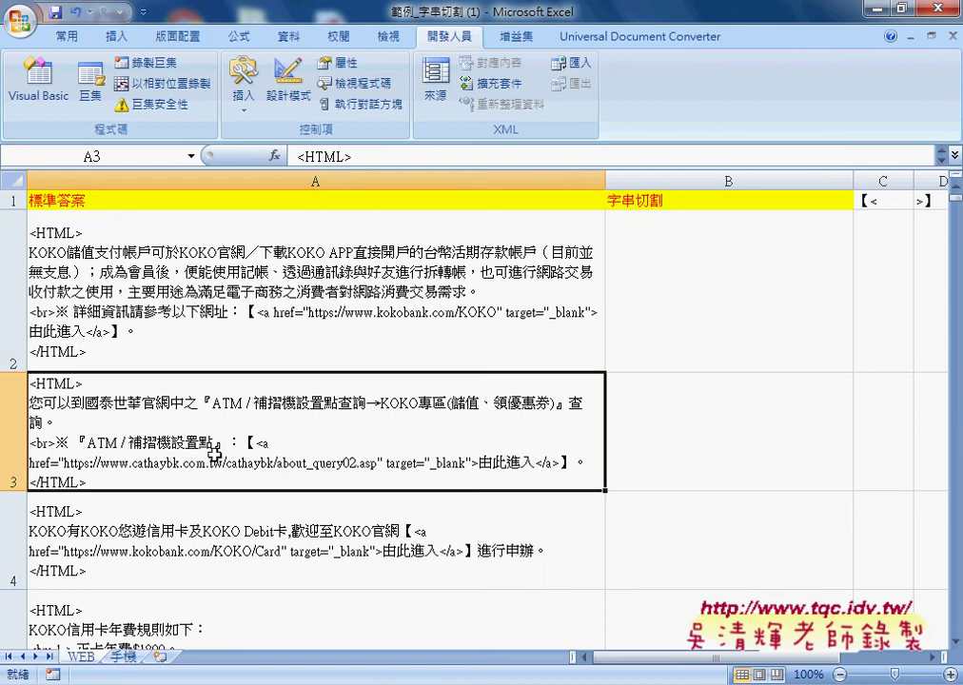
pyautogui.scroll(-1, 371, 495)
pyautogui.scroll(1, 374, 499)
pyautogui.click(376, 517)
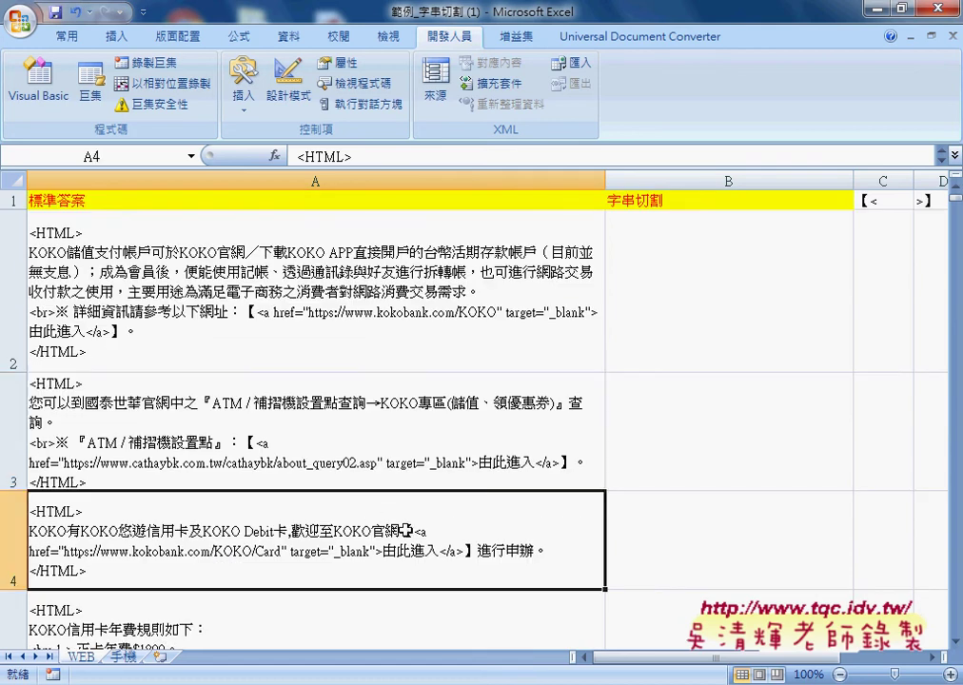
pyautogui.scroll(-1, 380, 467)
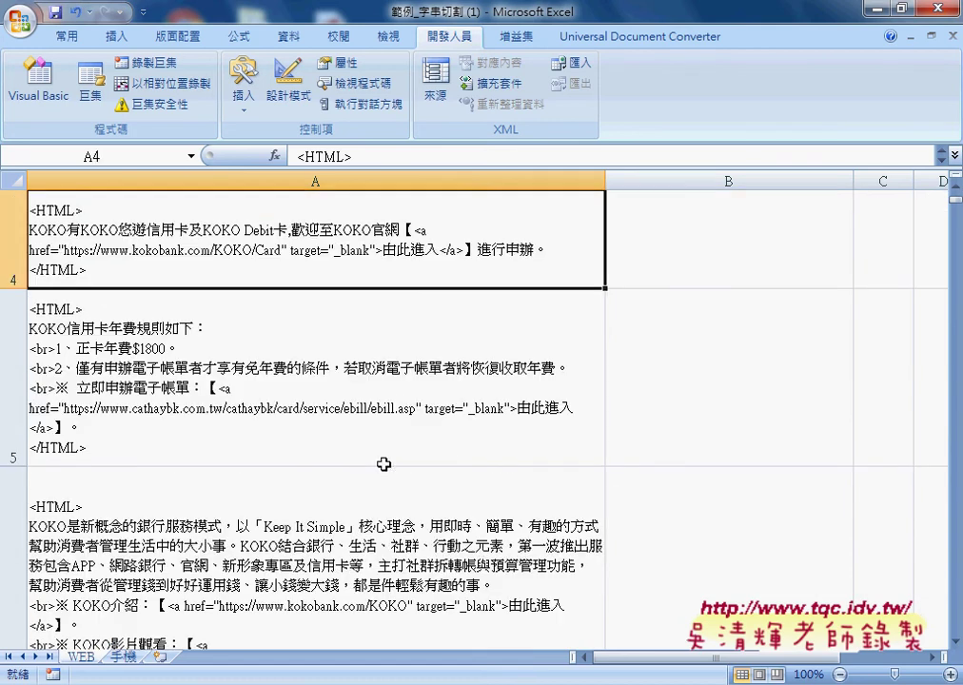
pyautogui.click(374, 436)
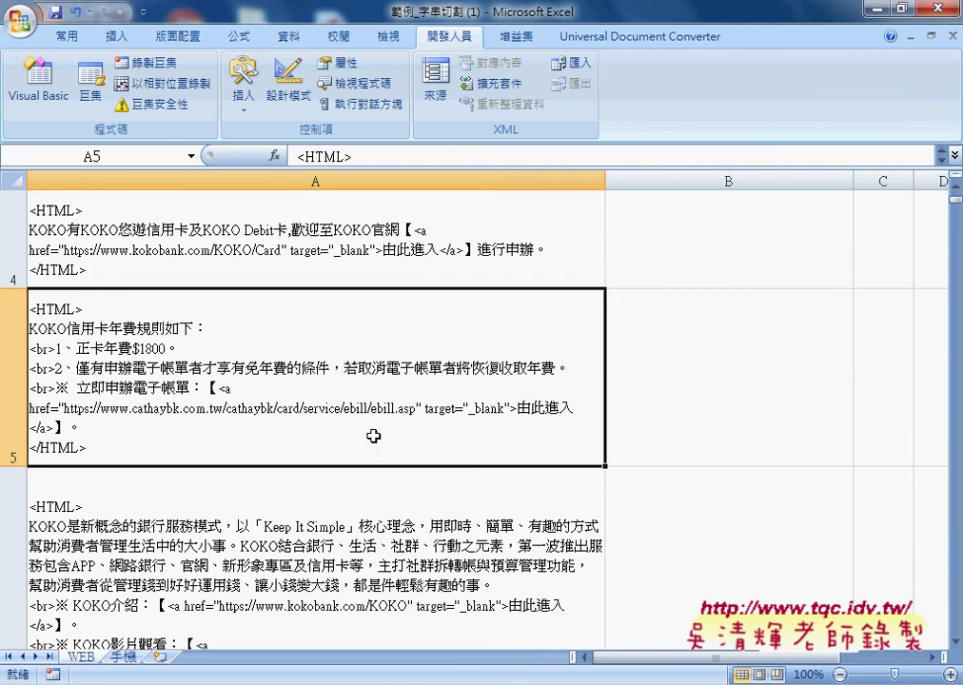
pyautogui.click(376, 515)
pyautogui.scroll(-1, 375, 514)
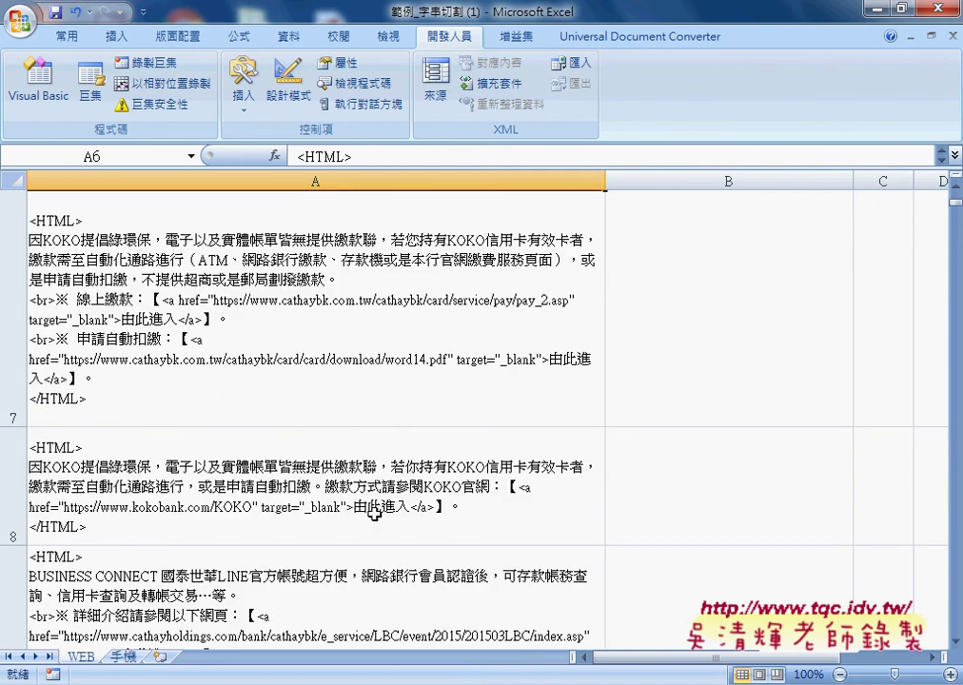
pyautogui.click(311, 355)
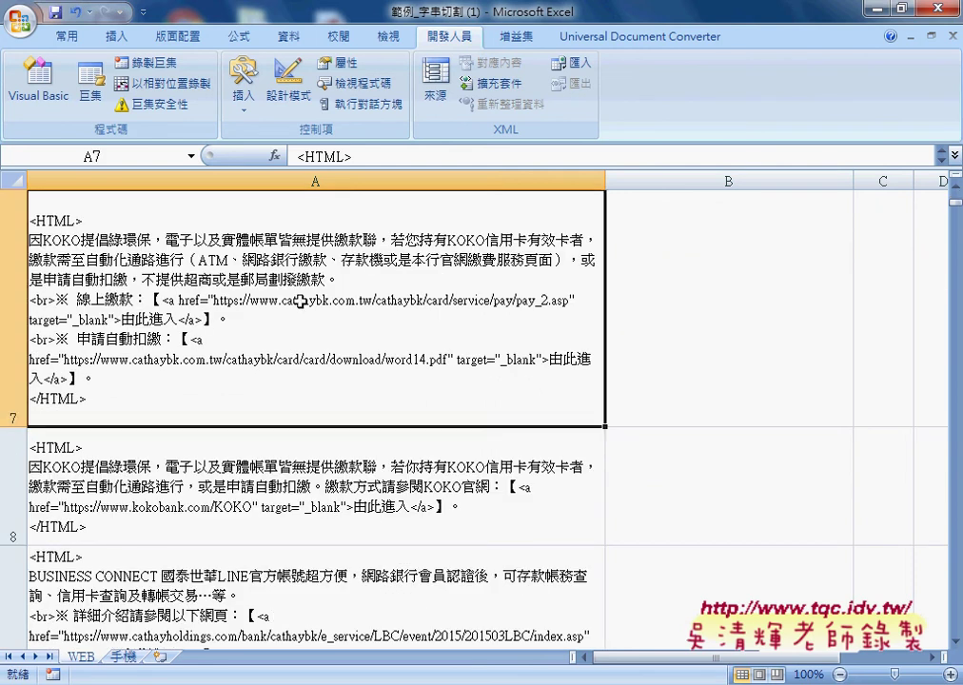
pyautogui.scroll(3, 286, 364)
pyautogui.scroll(3, 289, 379)
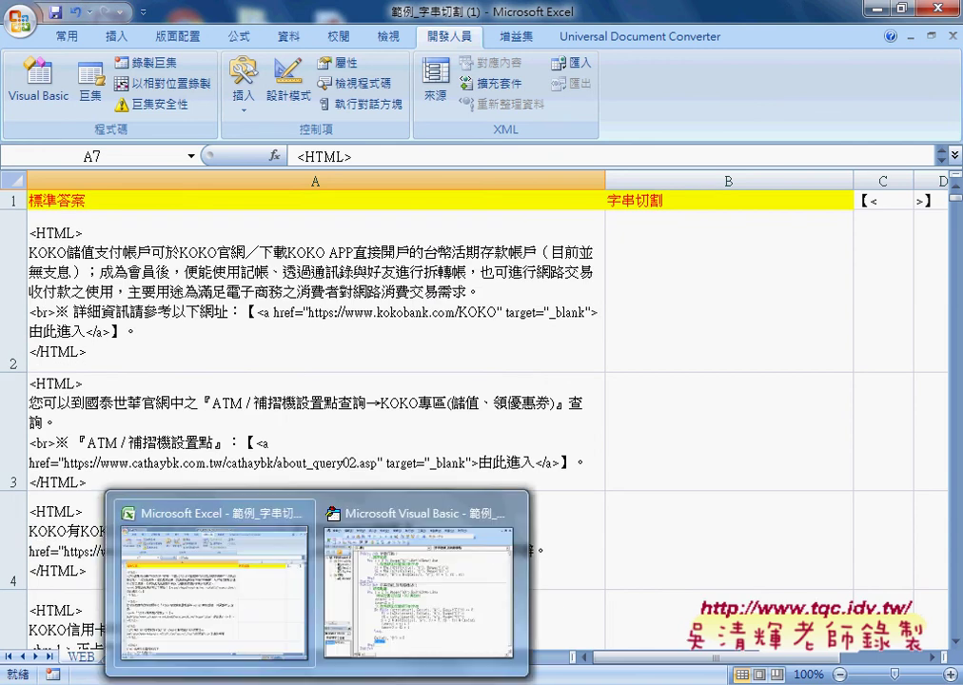
# Step: Set the Do While breakpoint, run the macro, and continue three times to fill B2–B4
pyautogui.click(376, 640)
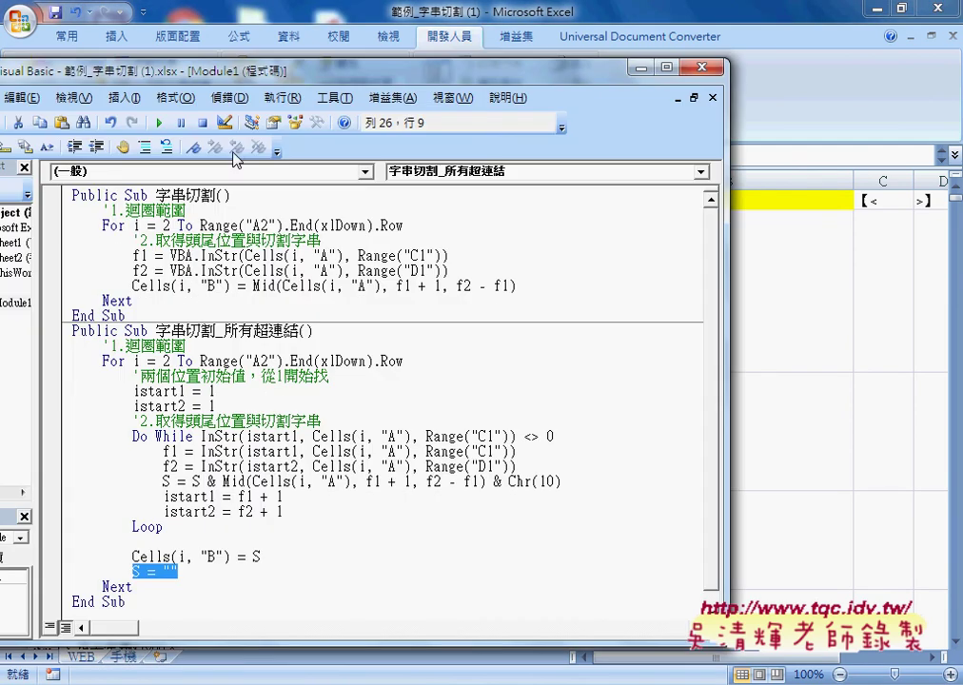
pyautogui.click(51, 436)
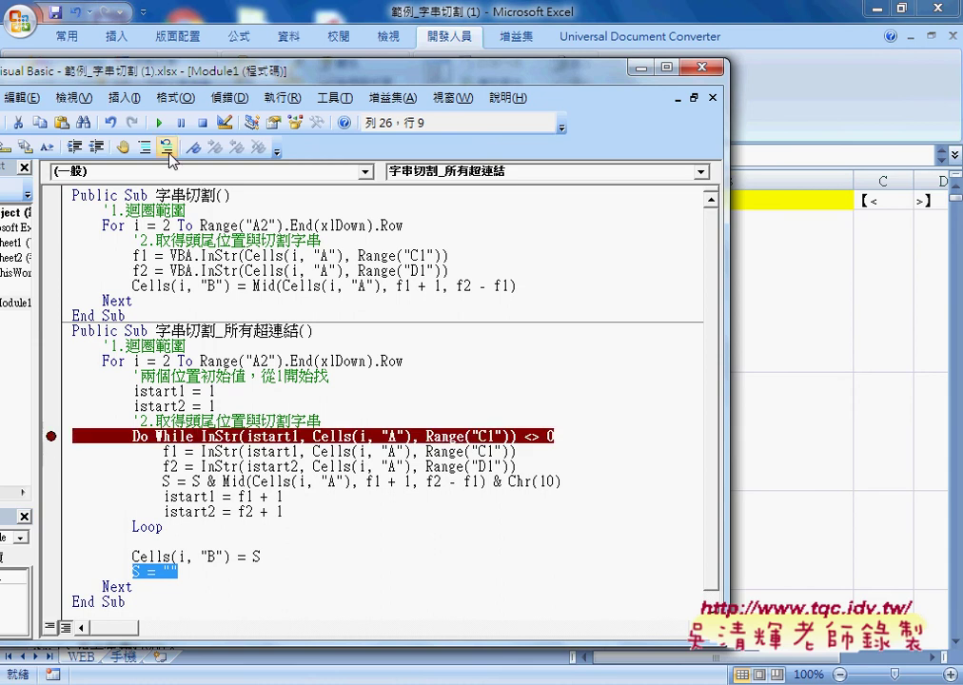
pyautogui.click(159, 123)
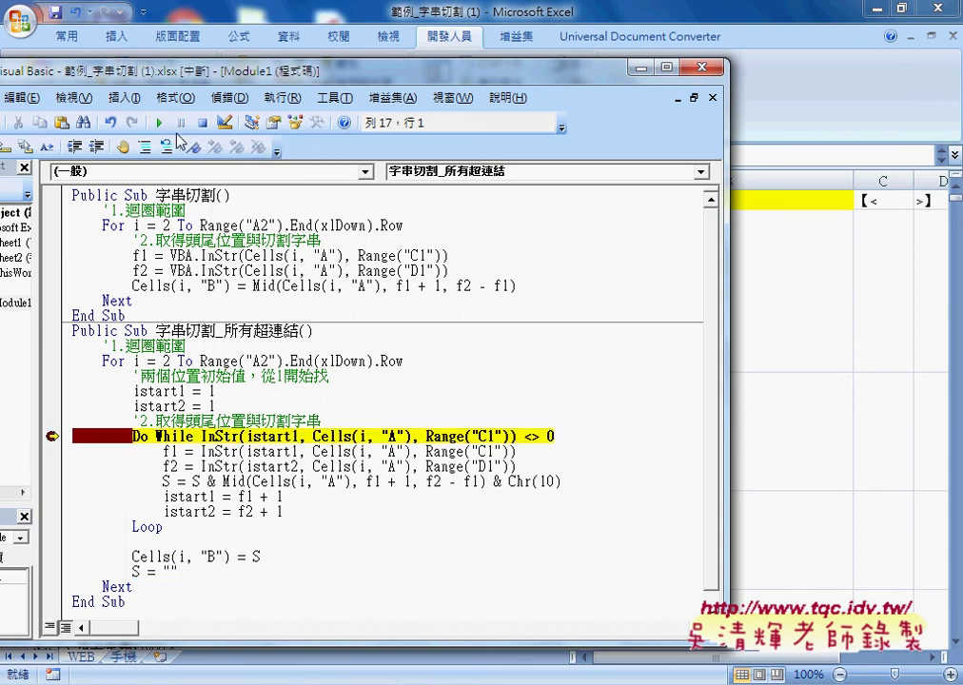
pyautogui.moveTo(728, 317); pyautogui.dragTo(534, 322)
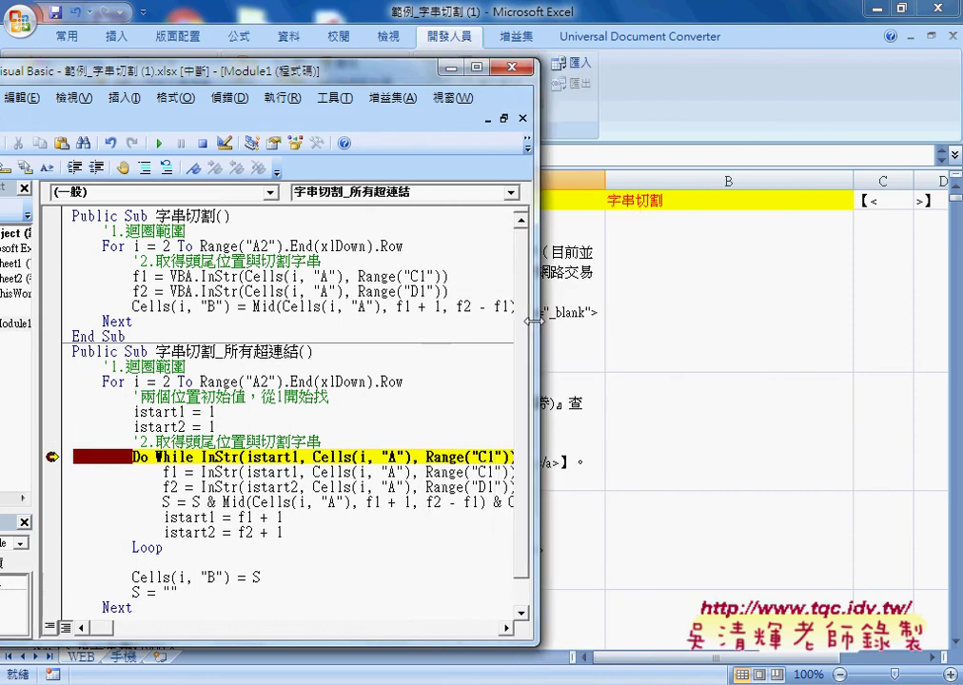
pyautogui.click(159, 146)
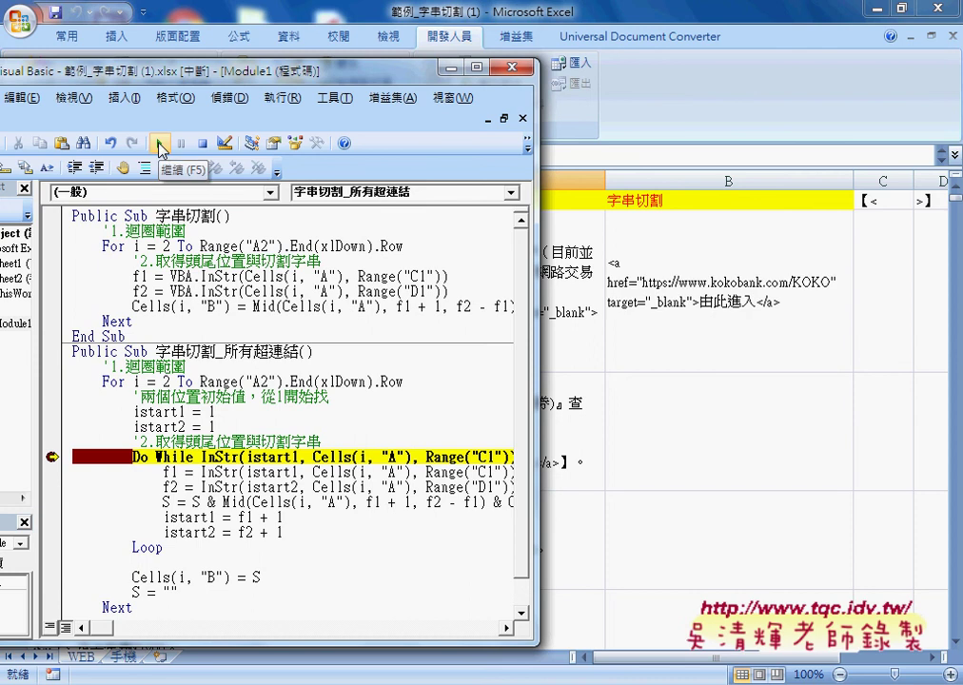
pyautogui.click(160, 145)
pyautogui.click(160, 146)
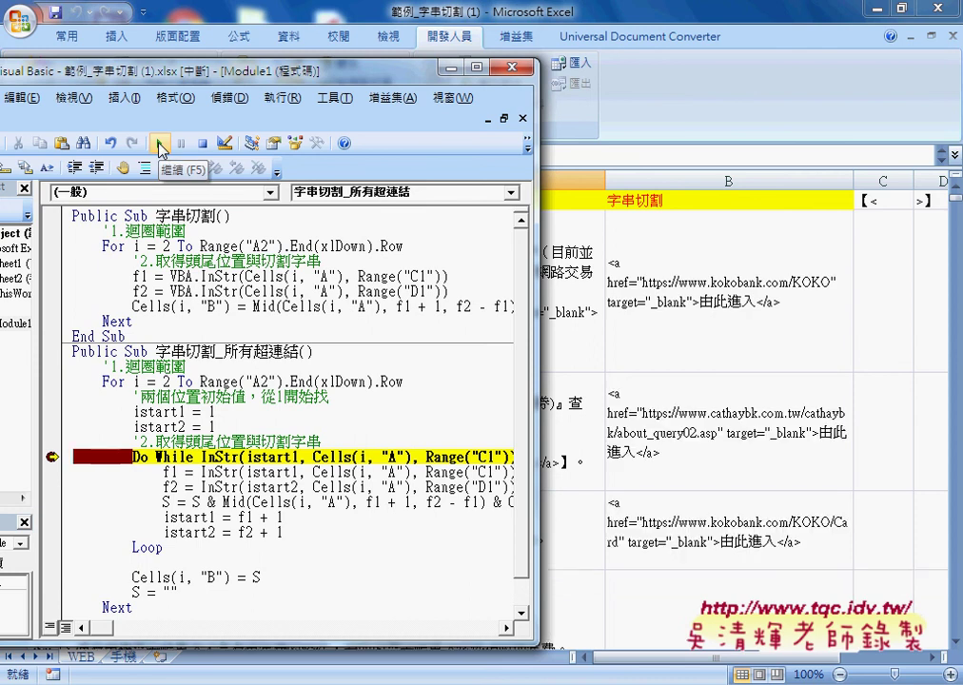
pyautogui.click(617, 404)
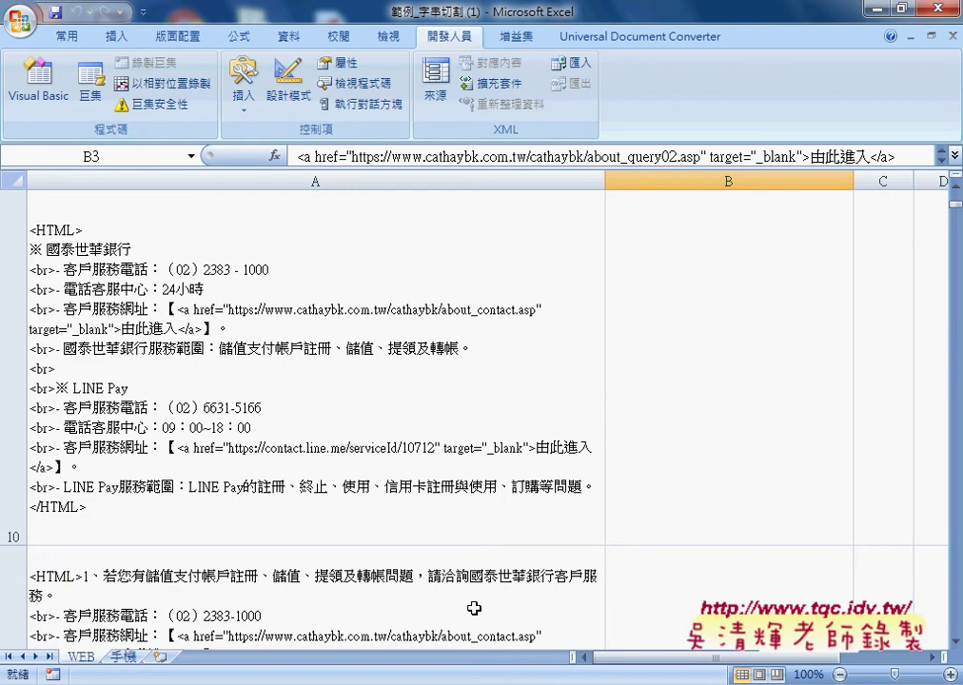
# Step: Inspect column B, confirming rows 4 and 5 hold links while B6 is empty
pyautogui.hotkey('alt', 'Tab')
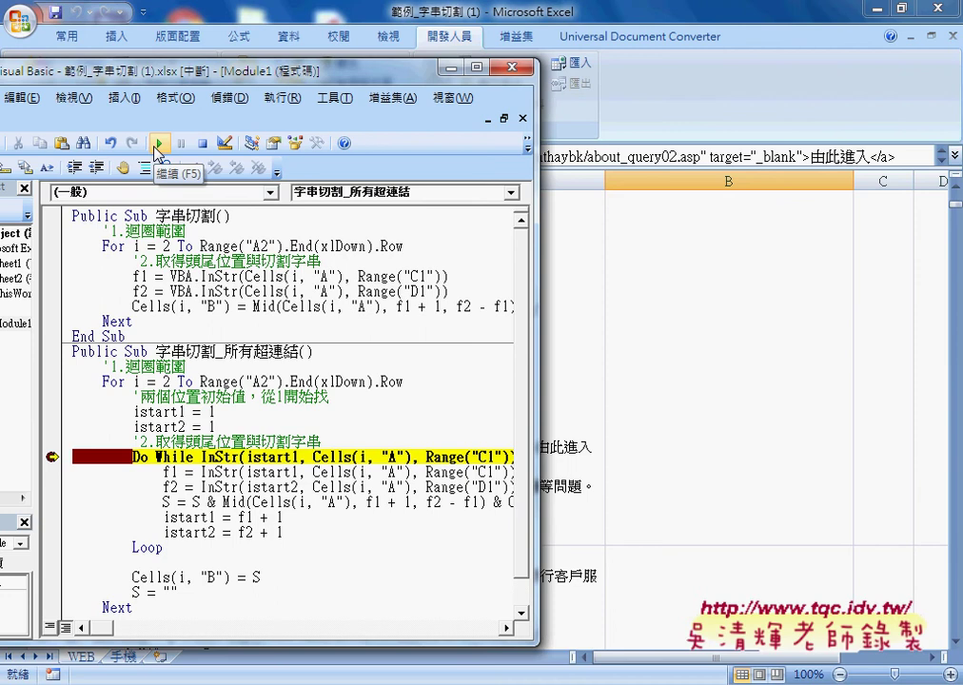
pyautogui.click(694, 438)
pyautogui.scroll(1, 693, 437)
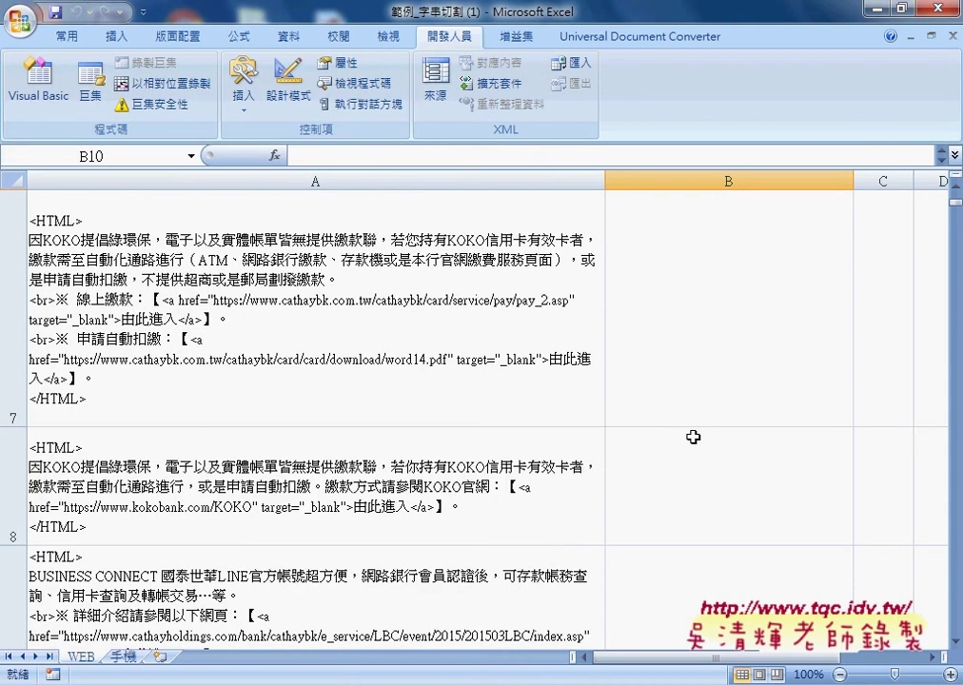
pyautogui.scroll(1, 693, 437)
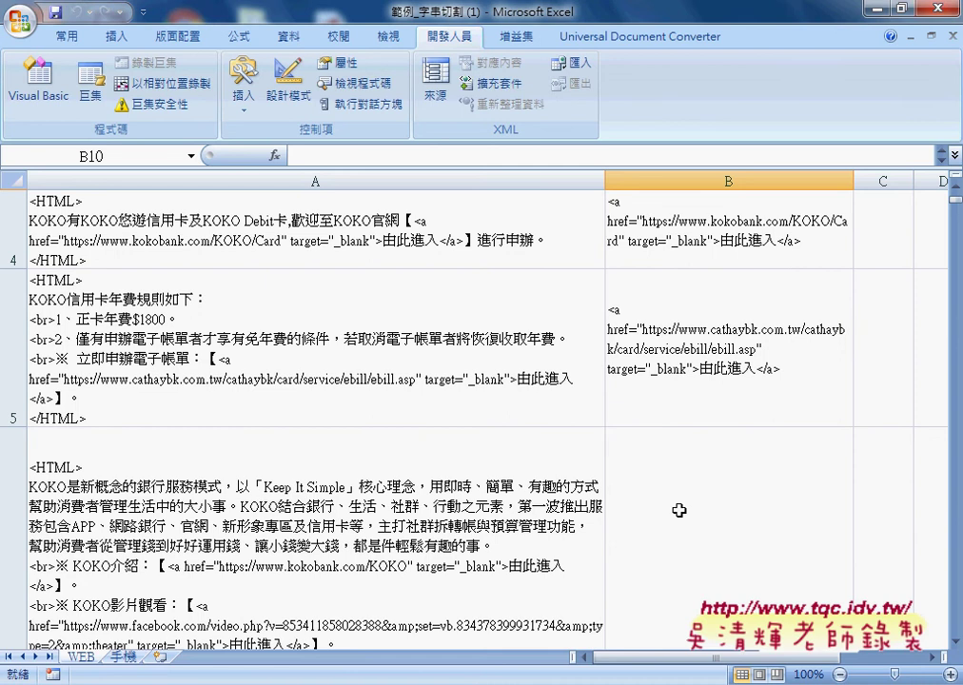
pyautogui.scroll(-1, 678, 511)
pyautogui.scroll(1, 454, 463)
pyautogui.click(314, 538)
pyautogui.click(704, 517)
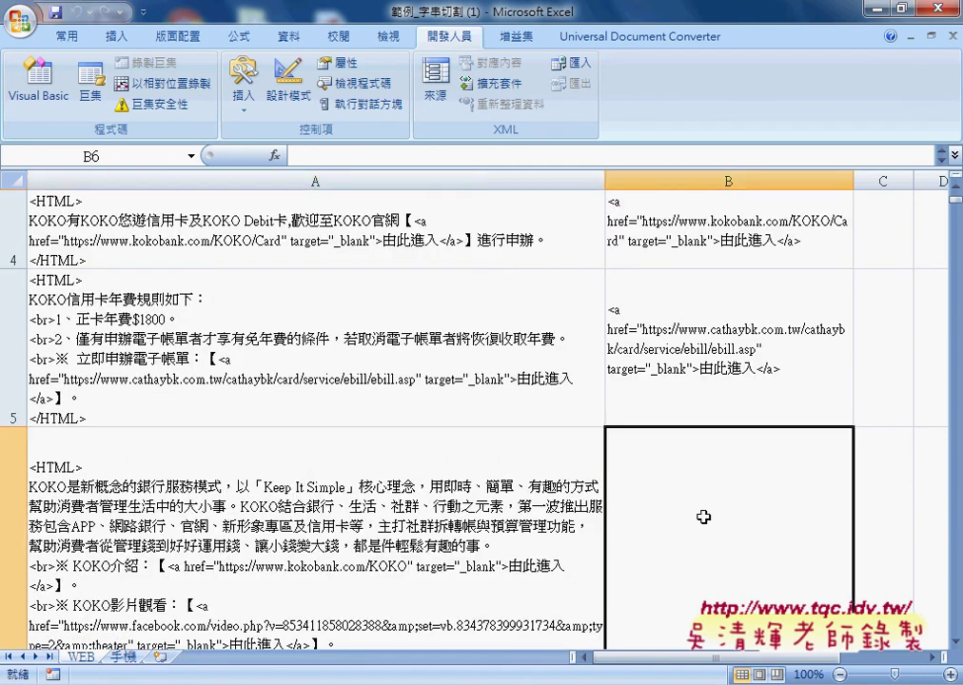
pyautogui.scroll(-1, 703, 517)
# Step: Step the macro with F8 through writing column B, resetting S, and into the next row's loop
pyautogui.moveTo(314, 682)
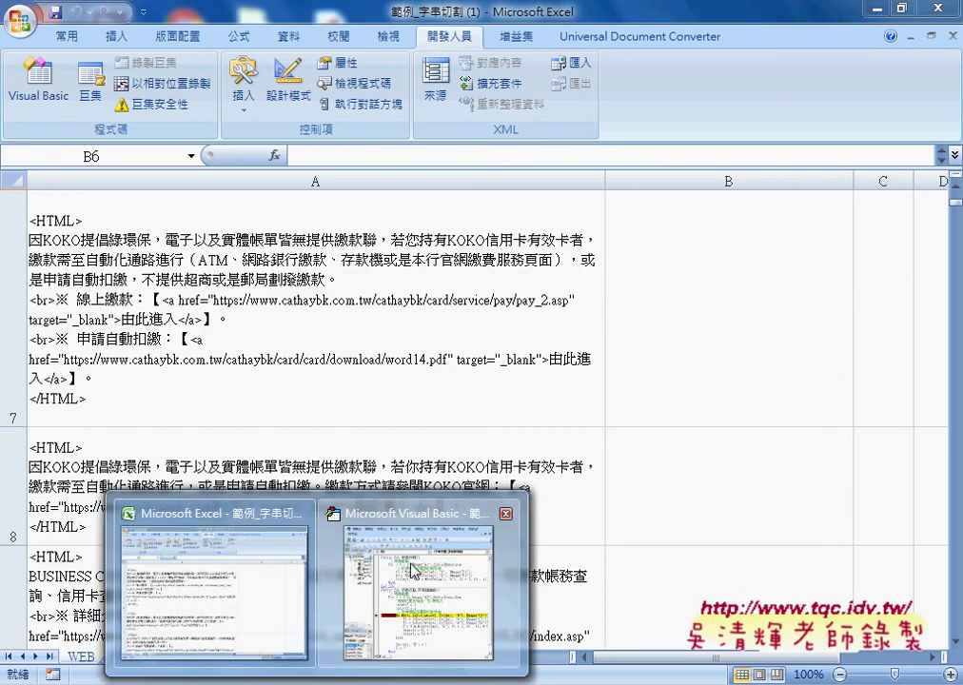
pyautogui.click(414, 571)
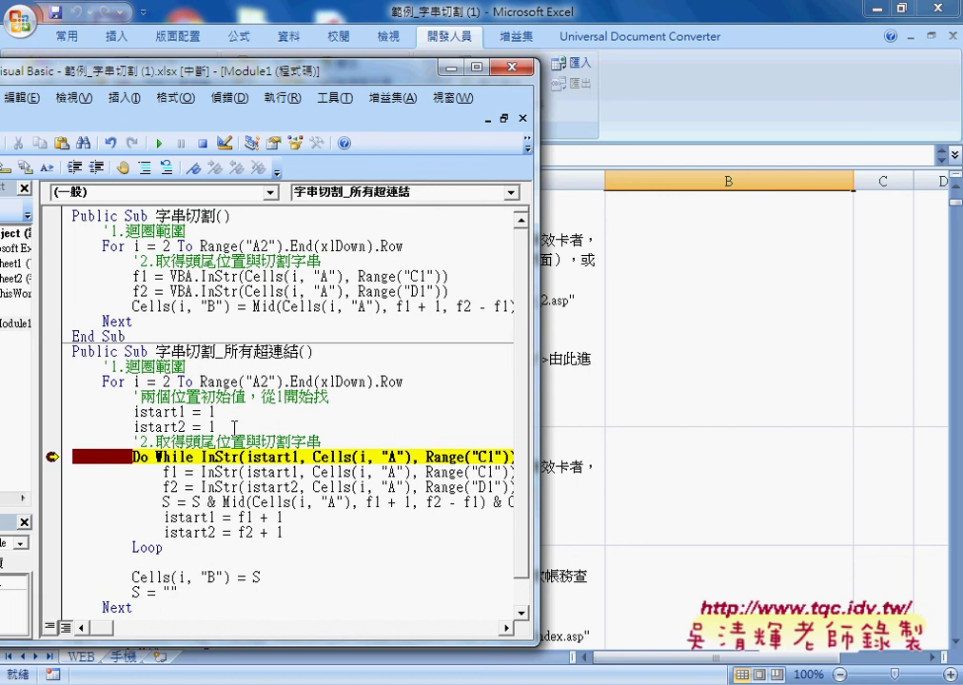
pyautogui.press('F8')
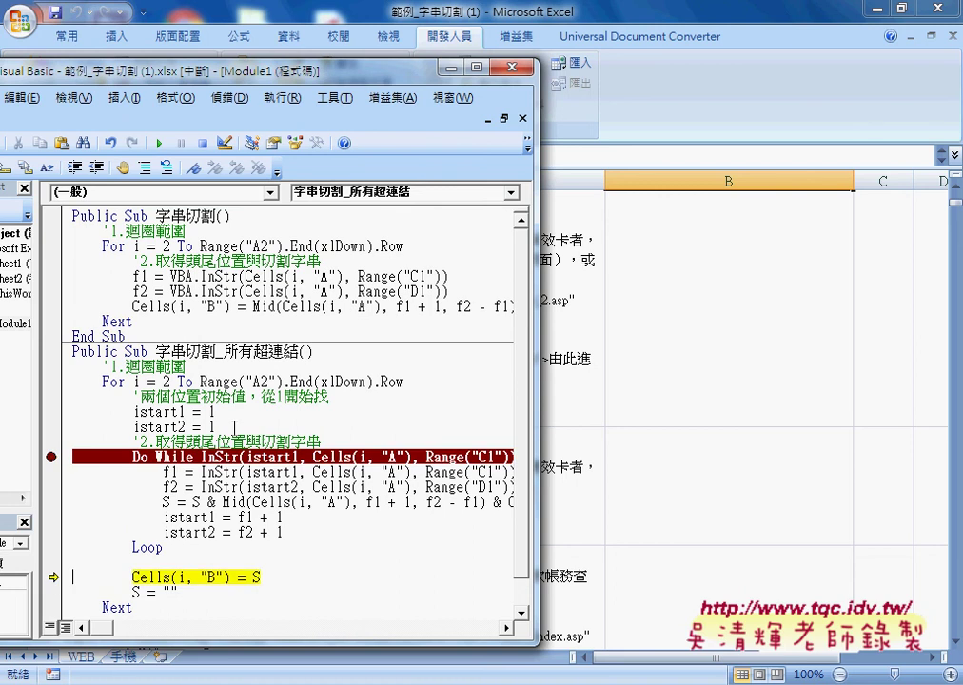
pyautogui.press('F8')
pyautogui.press('F8')
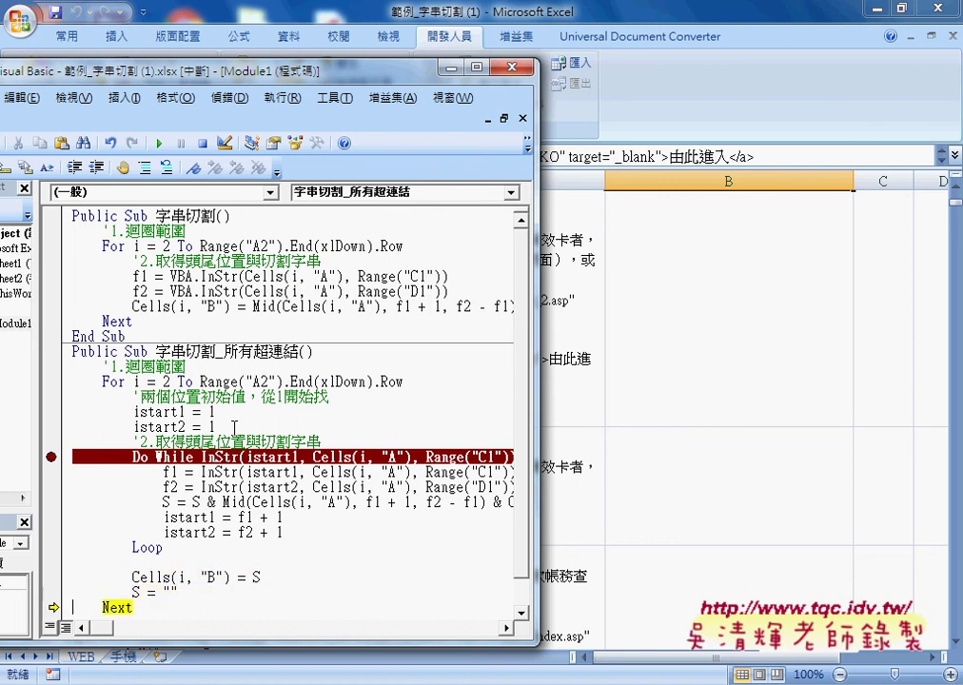
pyautogui.press('F8')
pyautogui.press('F8')
pyautogui.press('F8')
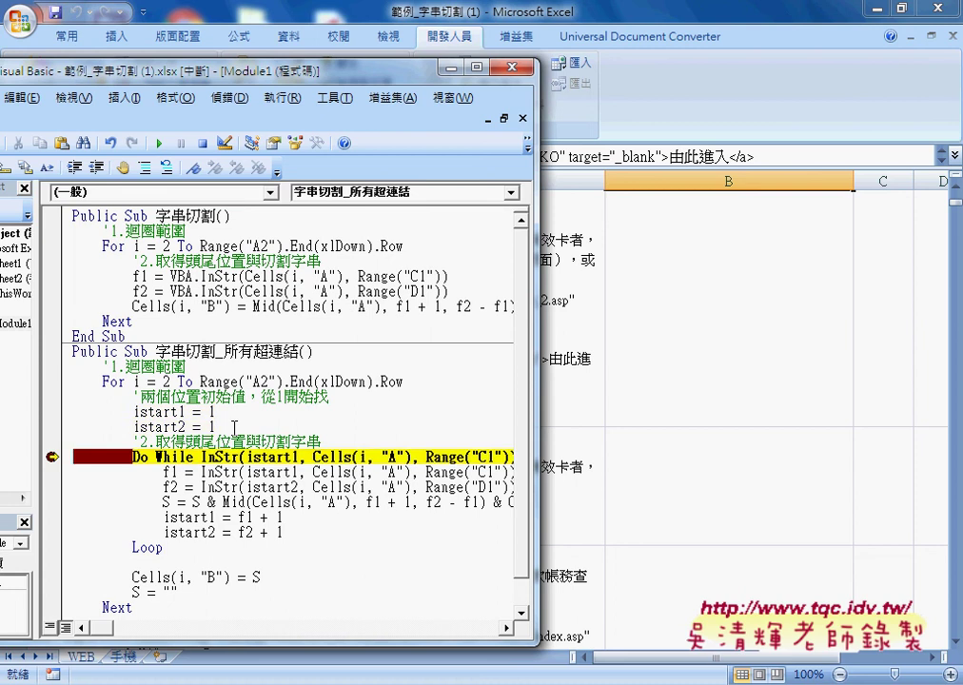
pyautogui.press('F8')
pyautogui.press('F8')
pyautogui.press('F8')
pyautogui.press('F8')
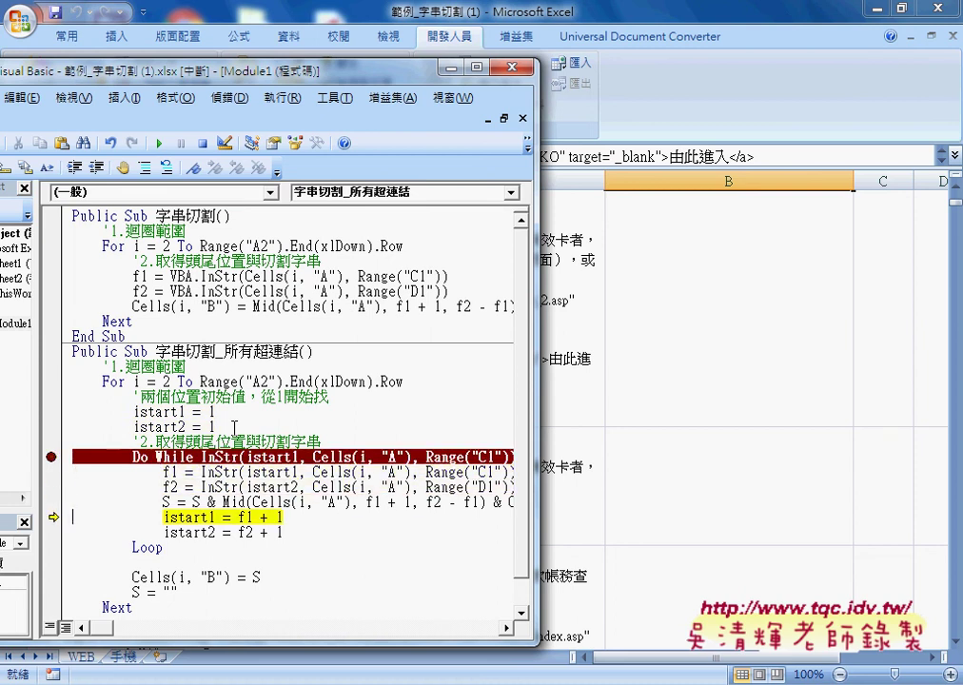
pyautogui.press('F8')
pyautogui.press('F8')
pyautogui.press('F8')
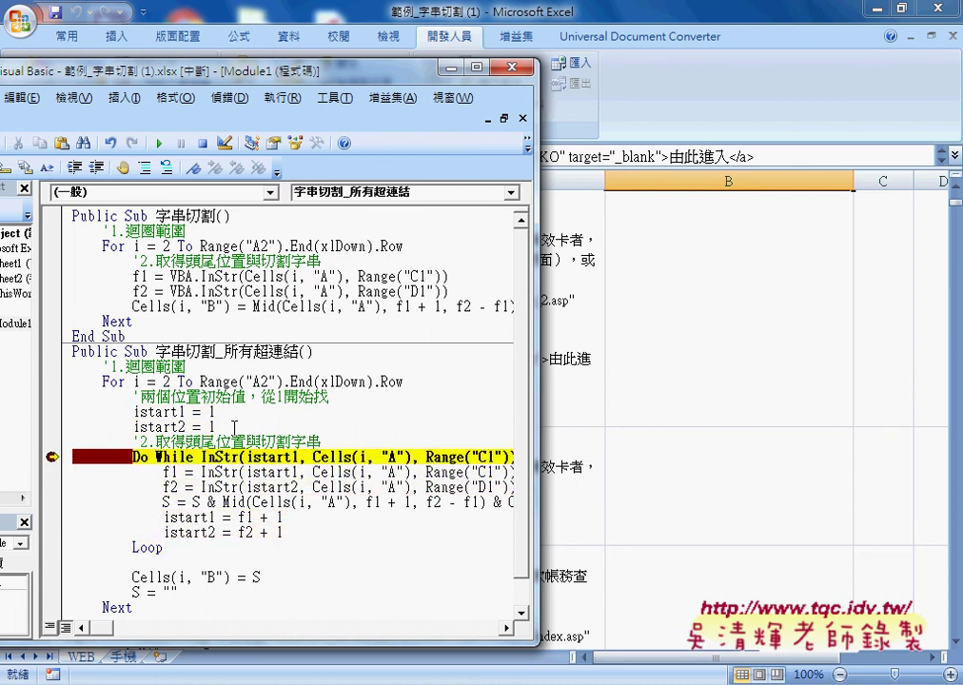
pyautogui.press('F8')
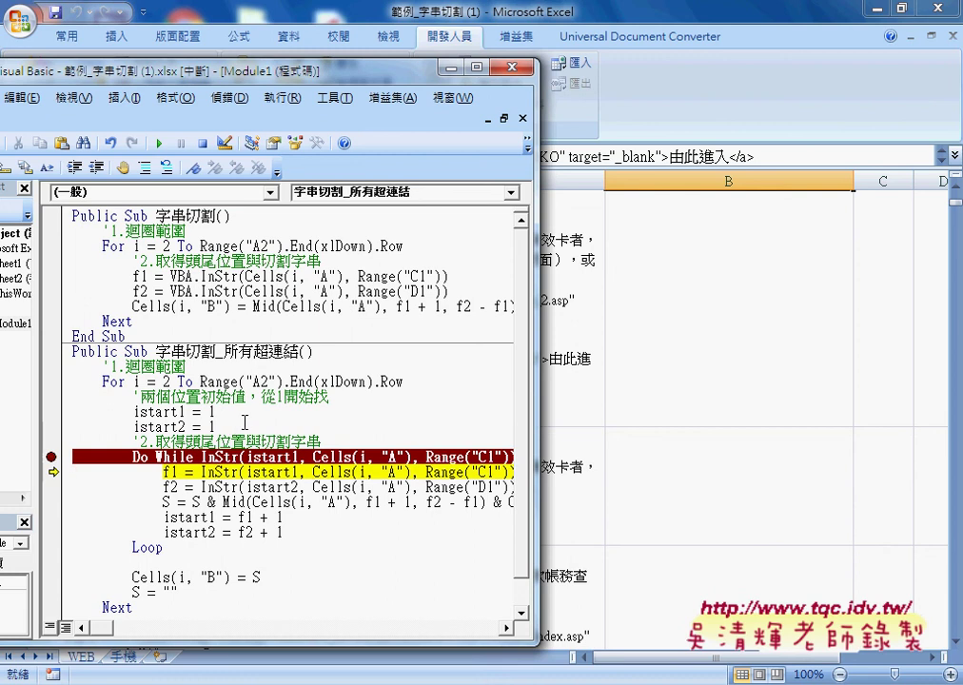
# Step: Widen the code window, step on until column B gets the link tags, and select S = ""
pyautogui.moveTo(536, 424); pyautogui.dragTo(719, 424)
pyautogui.moveTo(219, 437)
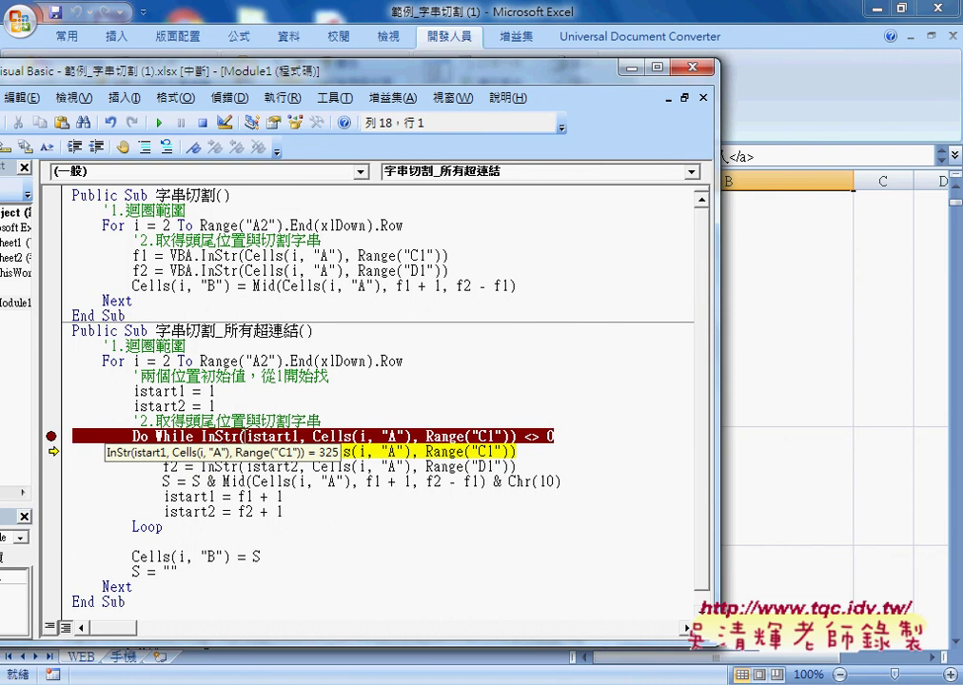
pyautogui.press('F8')
pyautogui.press('F8')
pyautogui.press('F8')
pyautogui.press('F8')
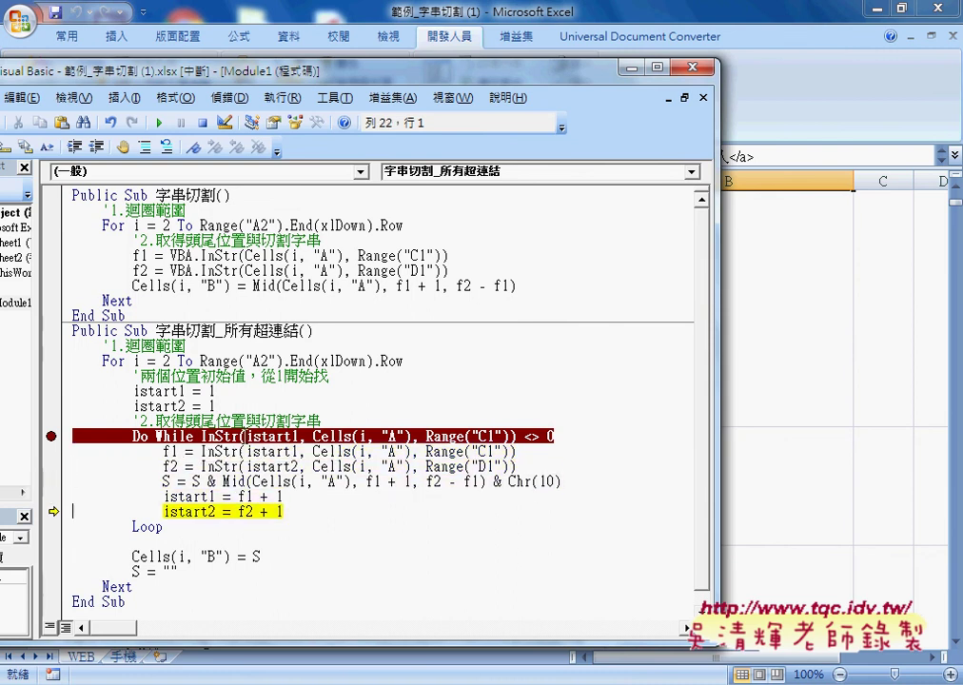
pyautogui.moveTo(165, 485)
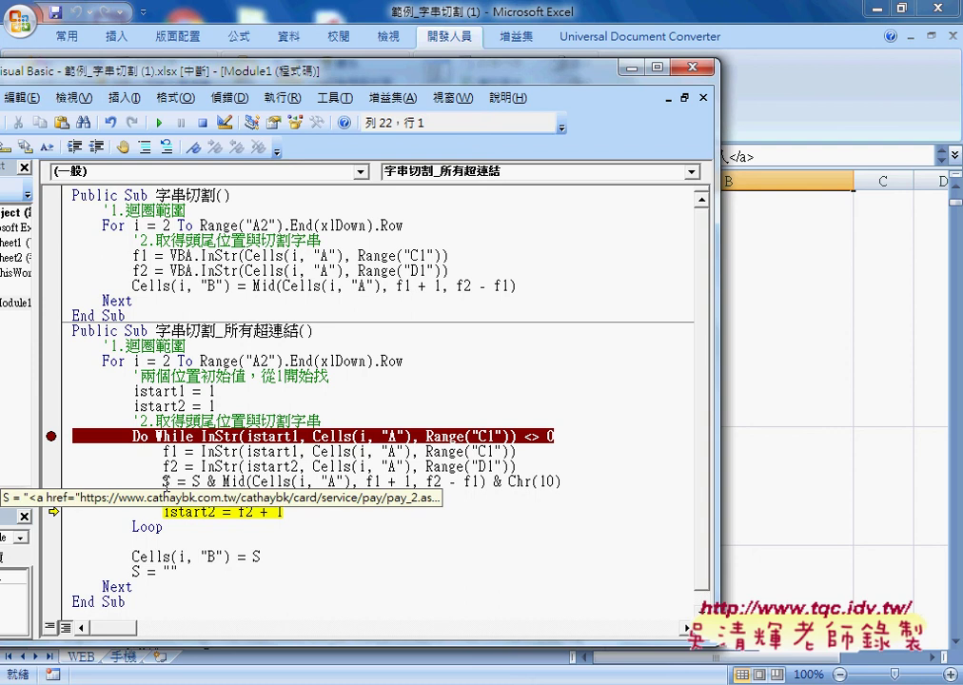
pyautogui.press('F8')
pyautogui.press('F8')
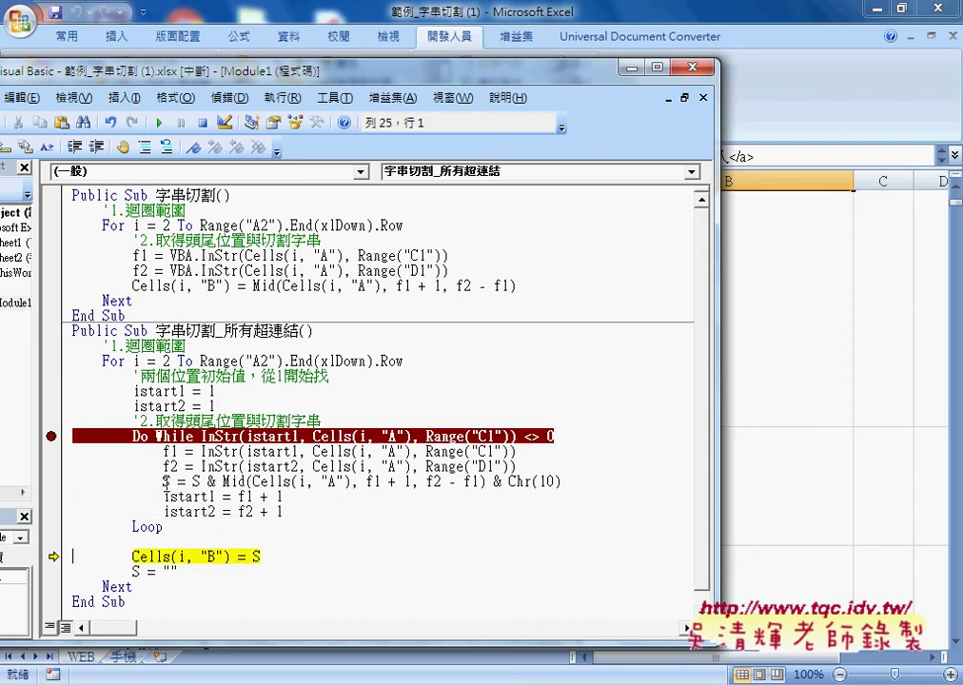
pyautogui.press('F8')
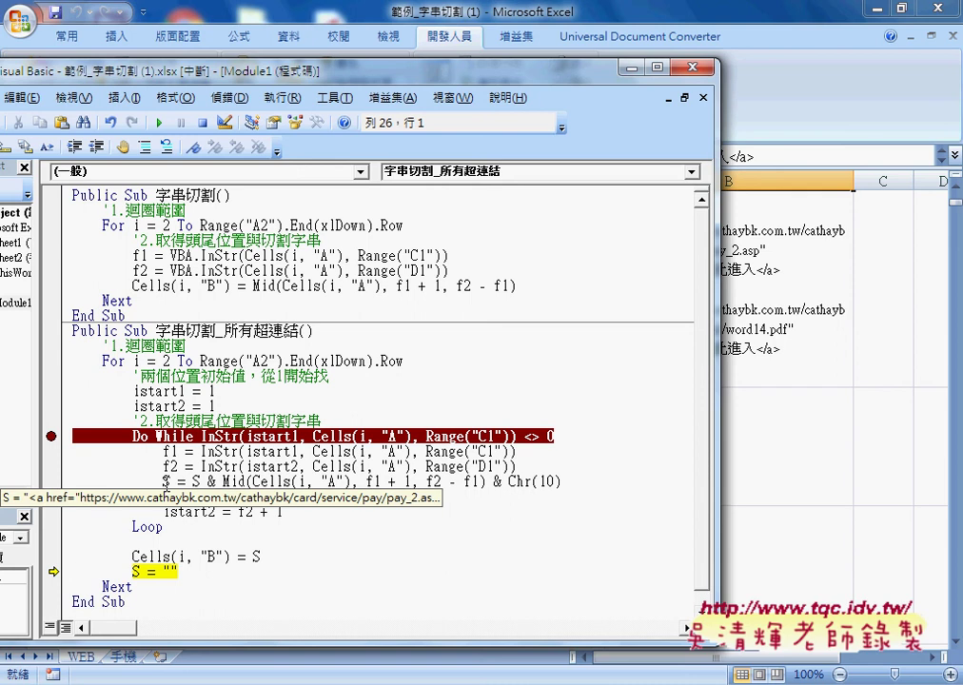
pyautogui.moveTo(177, 572); pyautogui.dragTo(134, 571)
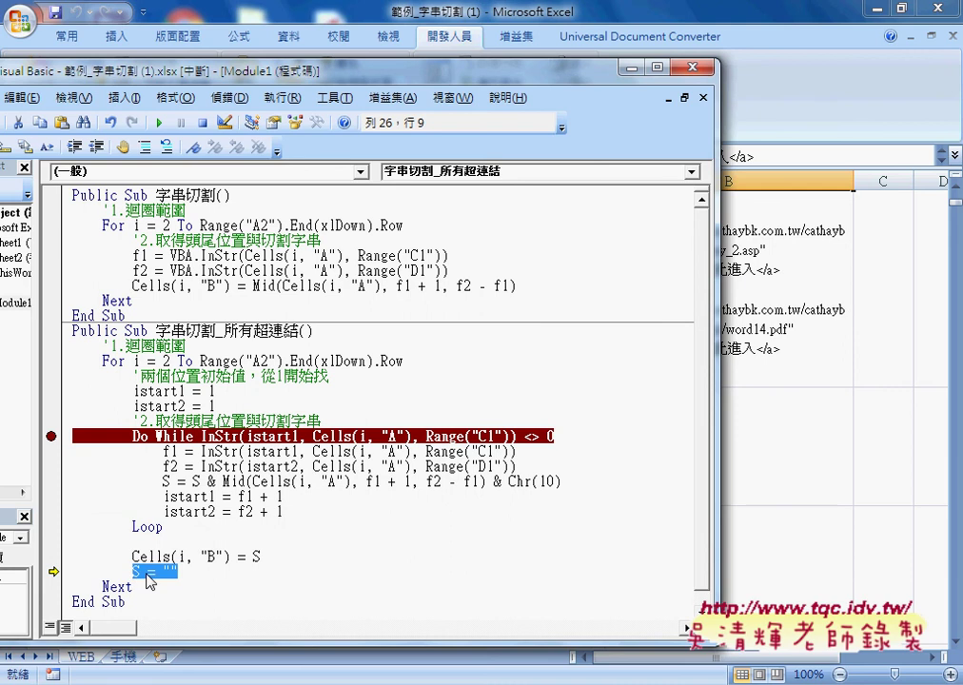
# Step: Run one more debug step, then type S = "" on a new line after Cells(i, "B") = S
pyautogui.moveTo(160, 575)
pyautogui.press('F8')
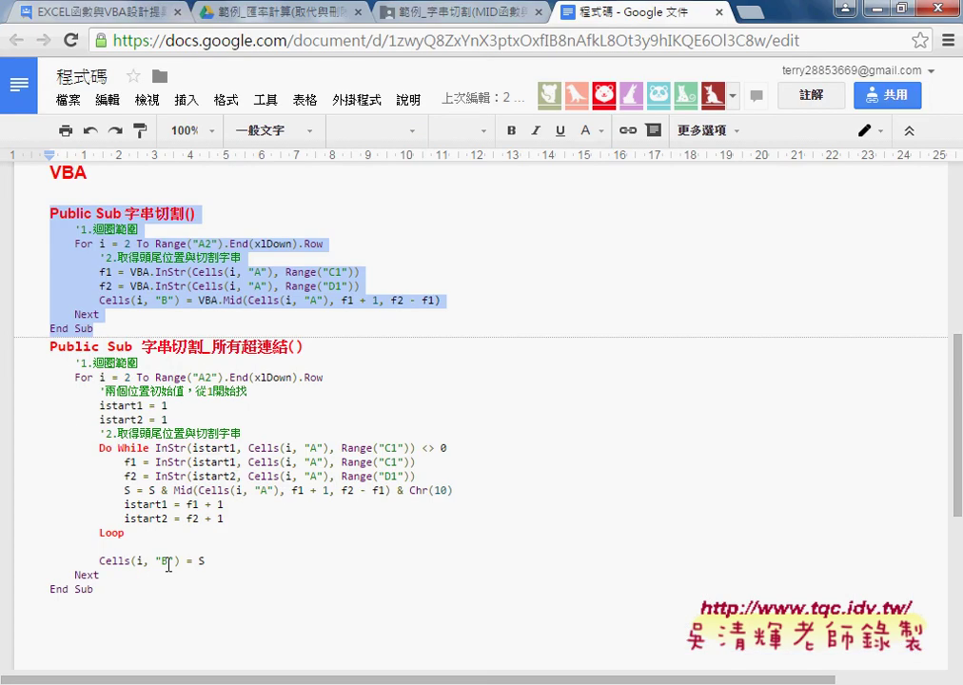
pyautogui.click(236, 561)
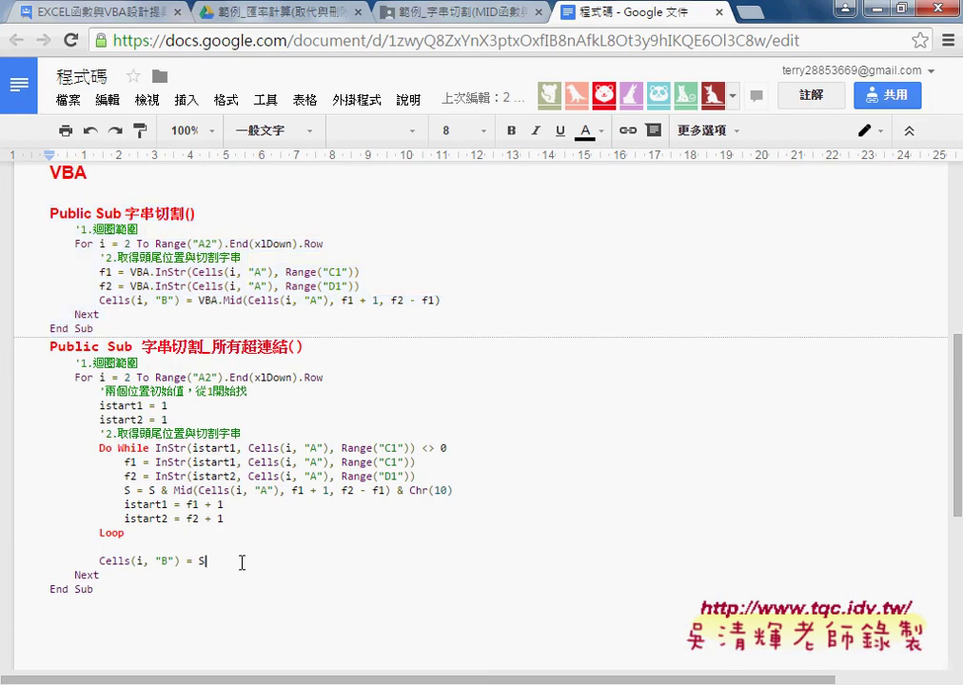
pyautogui.press('Return')
pyautogui.write('S = ""')
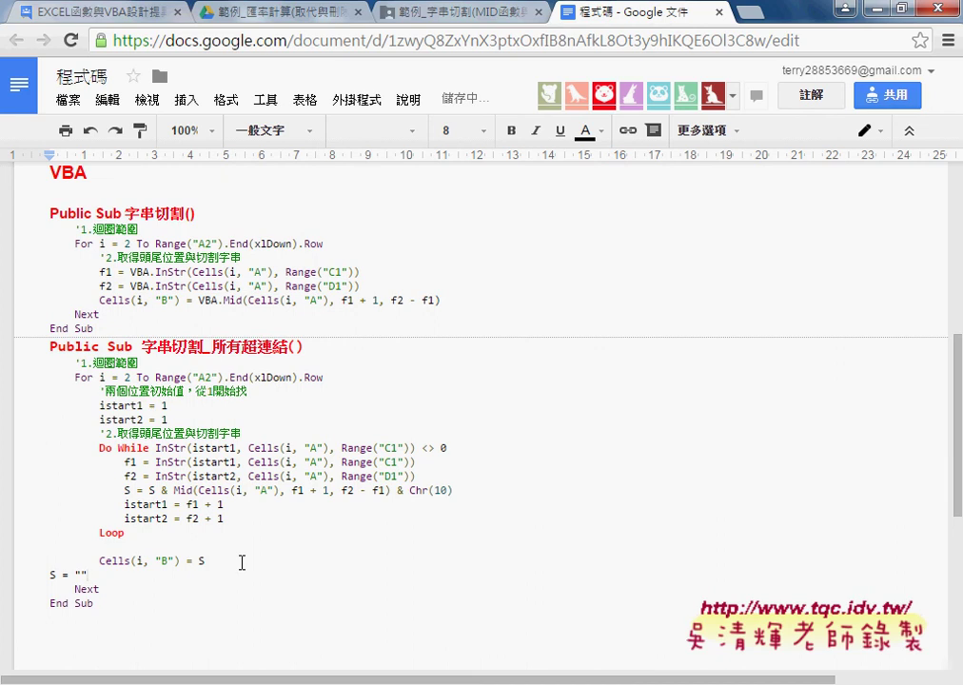
# Step: Cut the typed text from the new line and select the S = "" line in the VBA editor
pyautogui.press('Left')
pyautogui.press('Left')
pyautogui.press('Left')
pyautogui.press('Home')
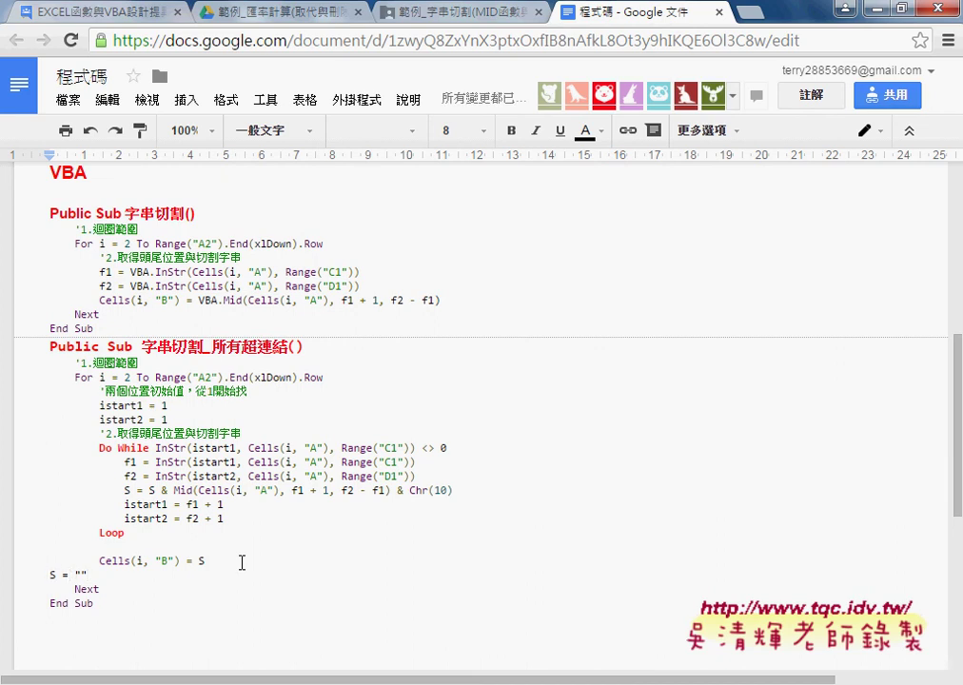
pyautogui.press('Tab')
pyautogui.press('Tab')
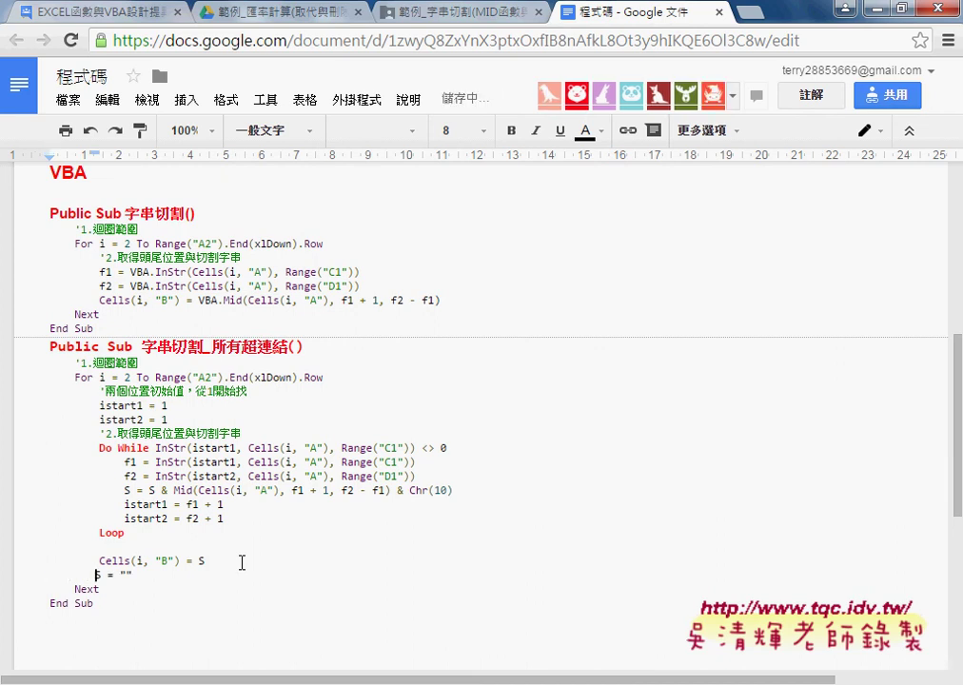
pyautogui.press('BackSpace')
pyautogui.press('BackSpace')
pyautogui.hotkey('shift', 'End')
pyautogui.hotkey('ctrl', 'x')
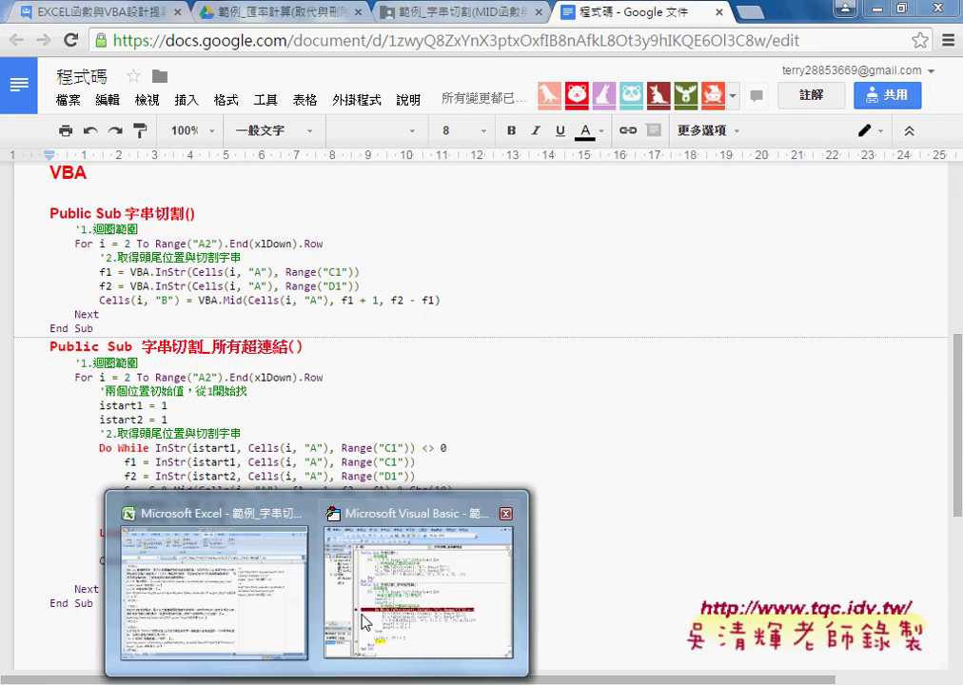
pyautogui.click(288, 487)
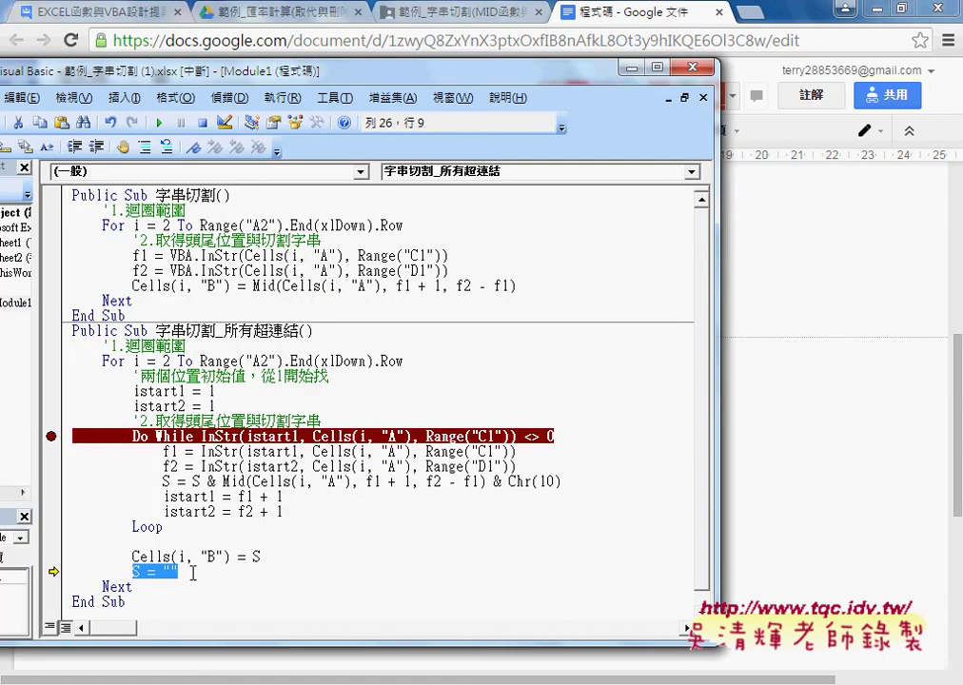
pyautogui.moveTo(192, 574); pyautogui.dragTo(37, 568)
# Step: Back in the code document, point out the first macro's tail and its For keyword
pyautogui.hotkey('alt', 'Tab')
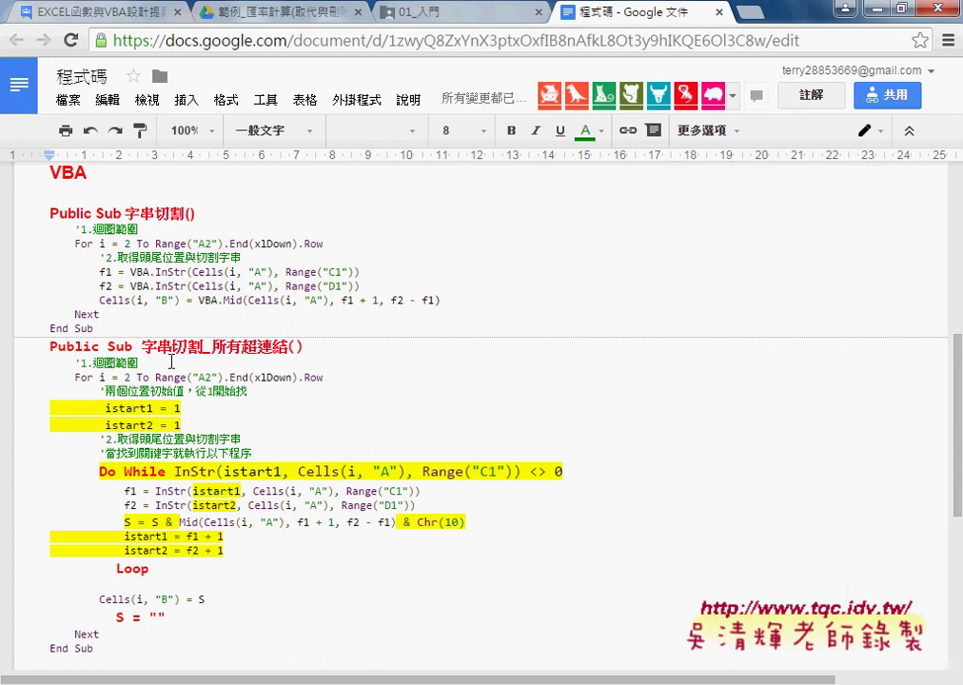
pyautogui.moveTo(95, 330)
pyautogui.mouseDown()
pyautogui.moveTo(59, 291)
pyautogui.moveTo(29, 219)
pyautogui.mouseUp()
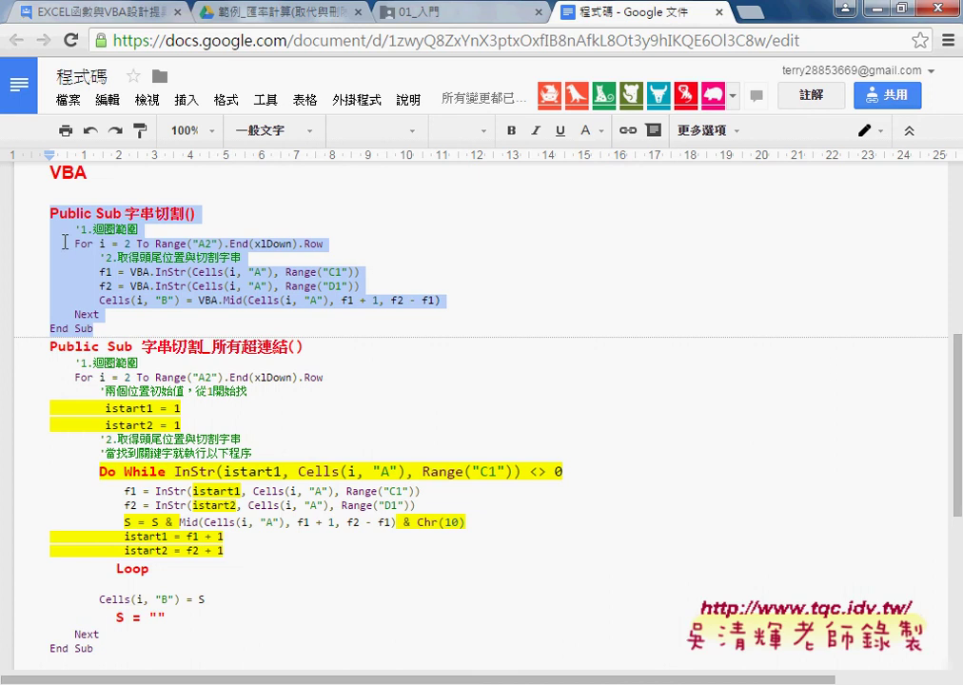
pyautogui.click(96, 244)
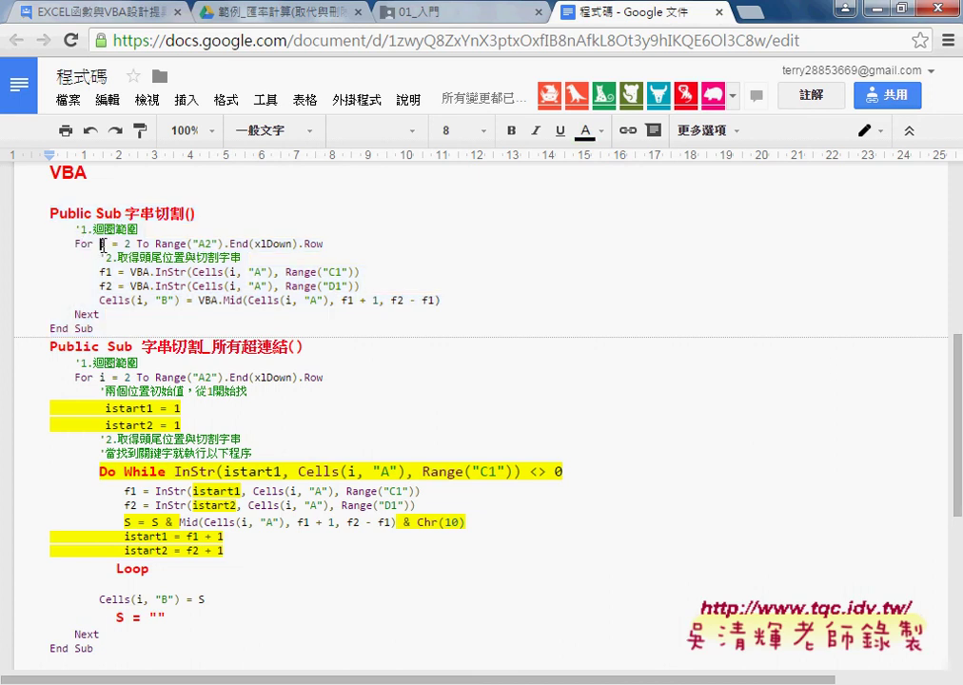
pyautogui.moveTo(75, 244); pyautogui.dragTo(95, 245)
# Step: Point out Do While, its loop condition and the closing Loop in the hyperlink macro
pyautogui.moveTo(100, 472); pyautogui.dragTo(167, 472)
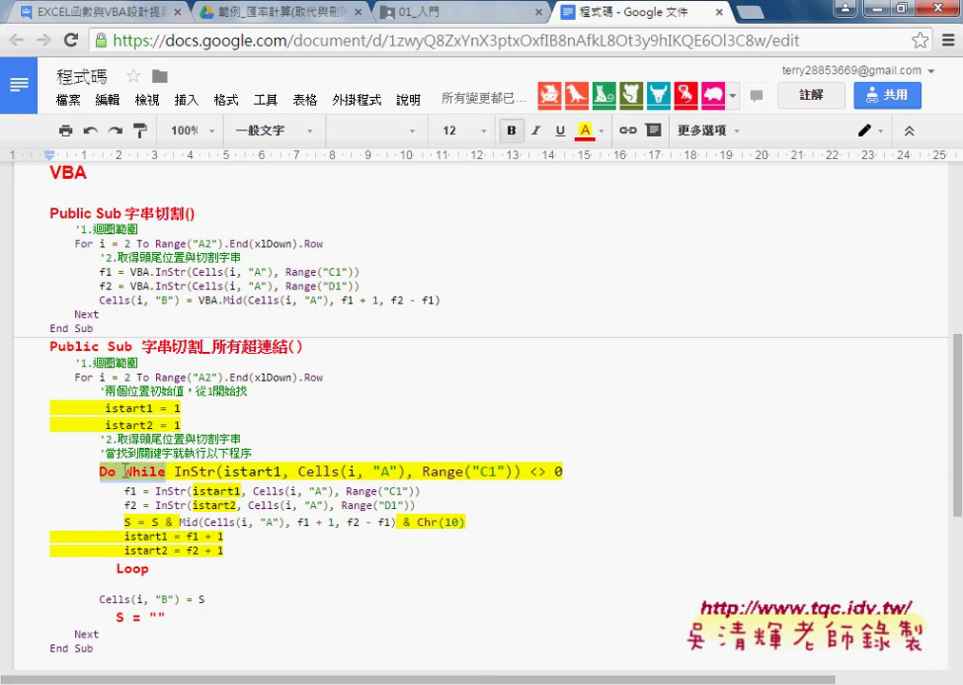
pyautogui.moveTo(177, 473); pyautogui.dragTo(564, 472)
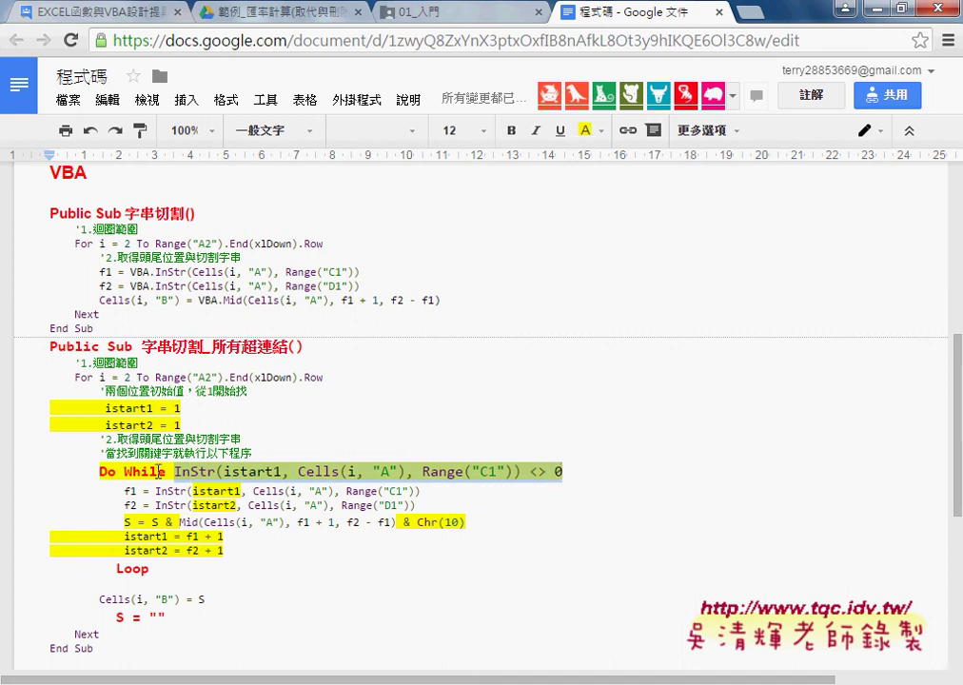
pyautogui.click(125, 472)
pyautogui.moveTo(125, 473); pyautogui.dragTo(564, 472)
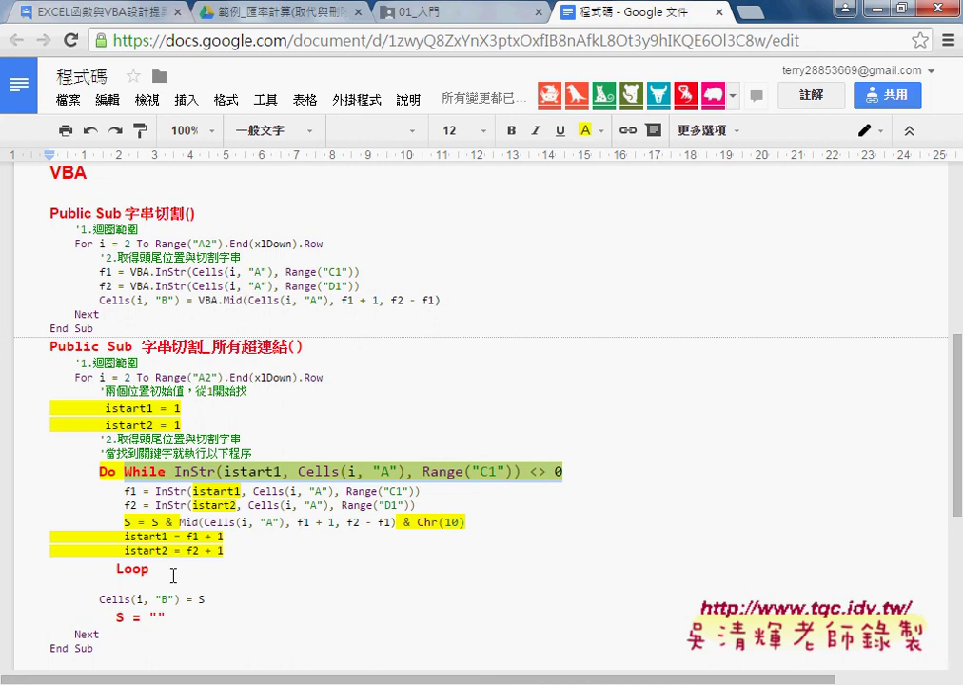
pyautogui.click(181, 571)
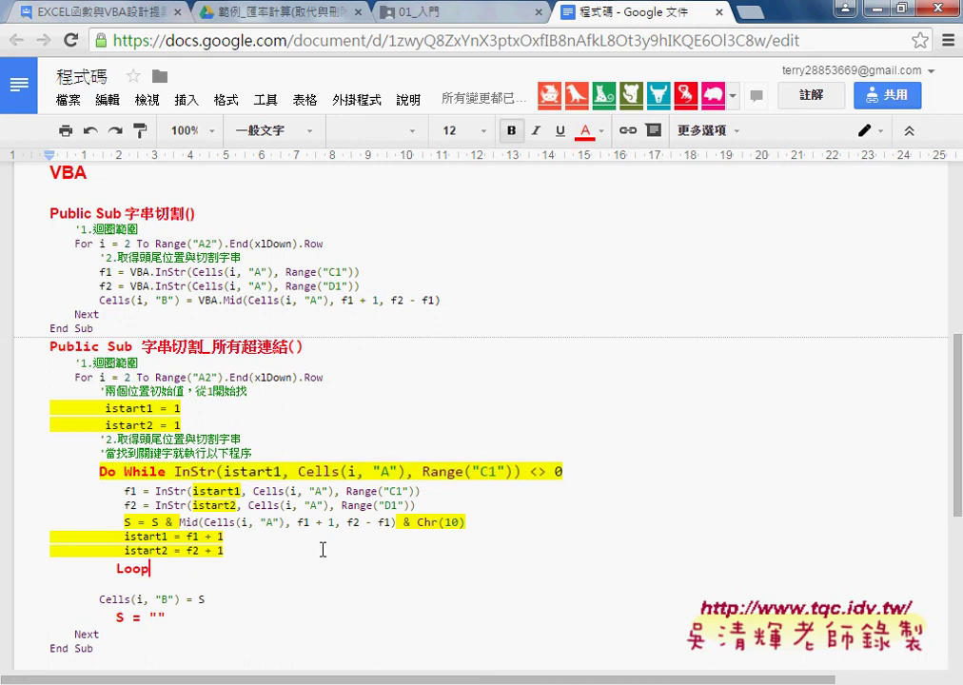
pyautogui.doubleClick(145, 472)
pyautogui.moveTo(189, 473); pyautogui.dragTo(565, 472)
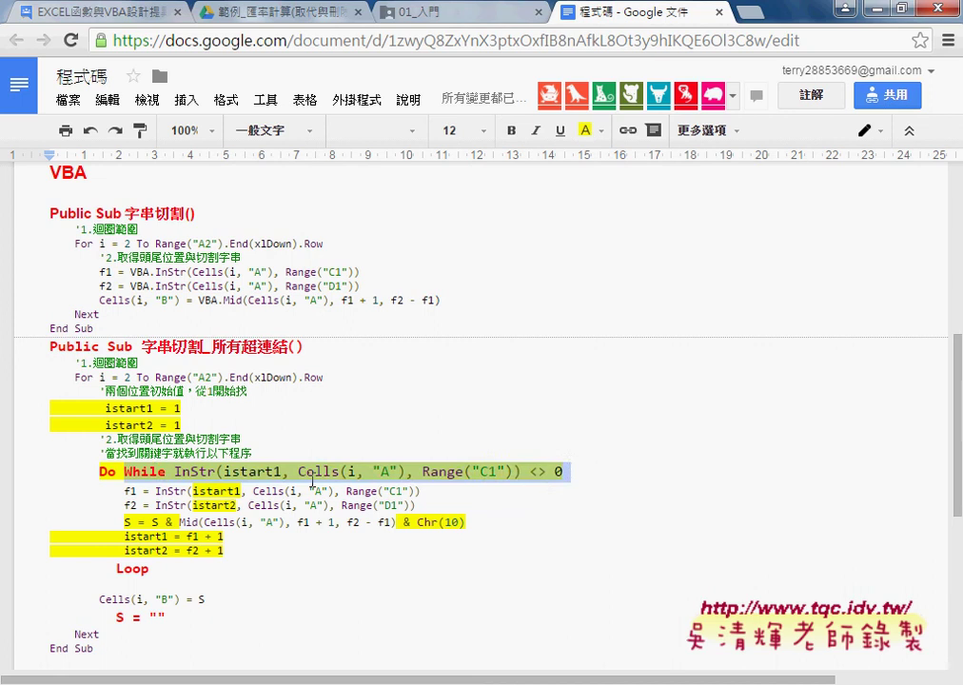
pyautogui.click(228, 574)
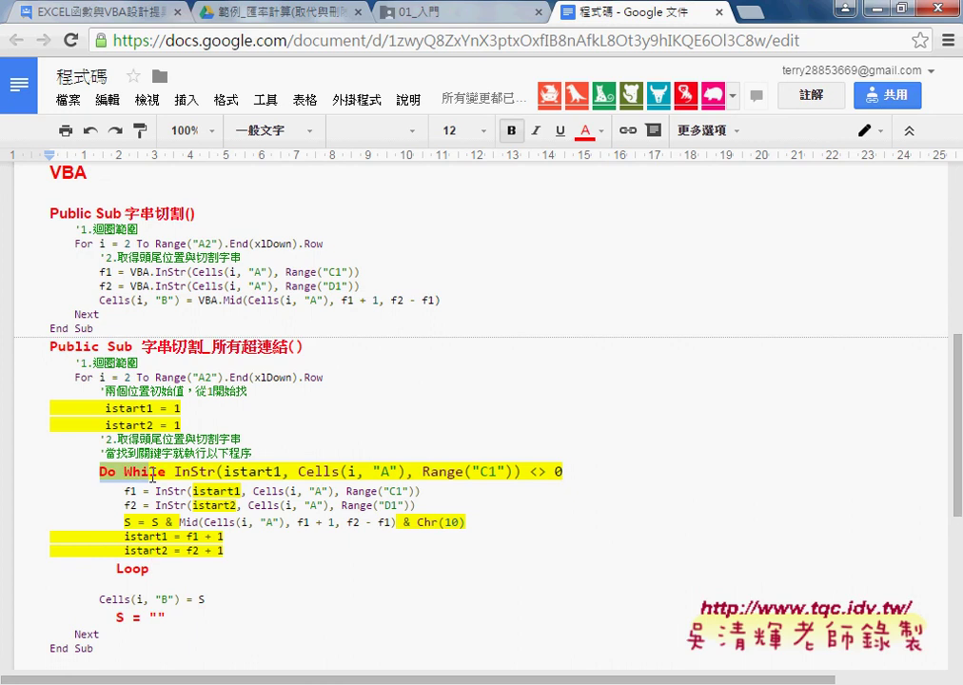
pyautogui.moveTo(100, 472); pyautogui.dragTo(166, 472)
pyautogui.moveTo(150, 568); pyautogui.dragTo(112, 569)
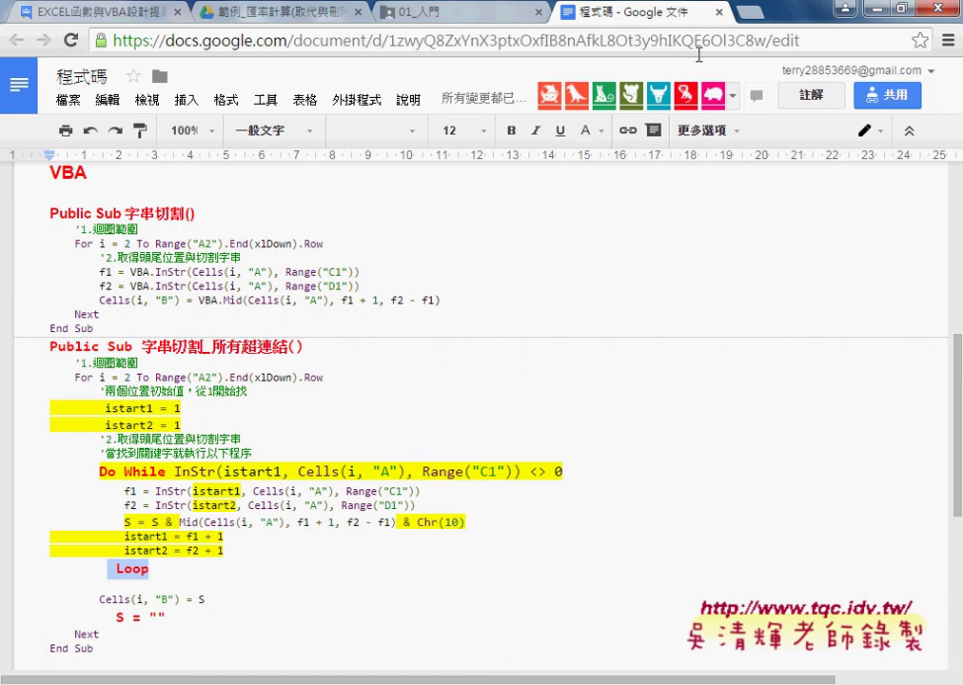
# Step: Search Google in a new tab for '丙級 軟體設計'
pyautogui.click(741, 17)
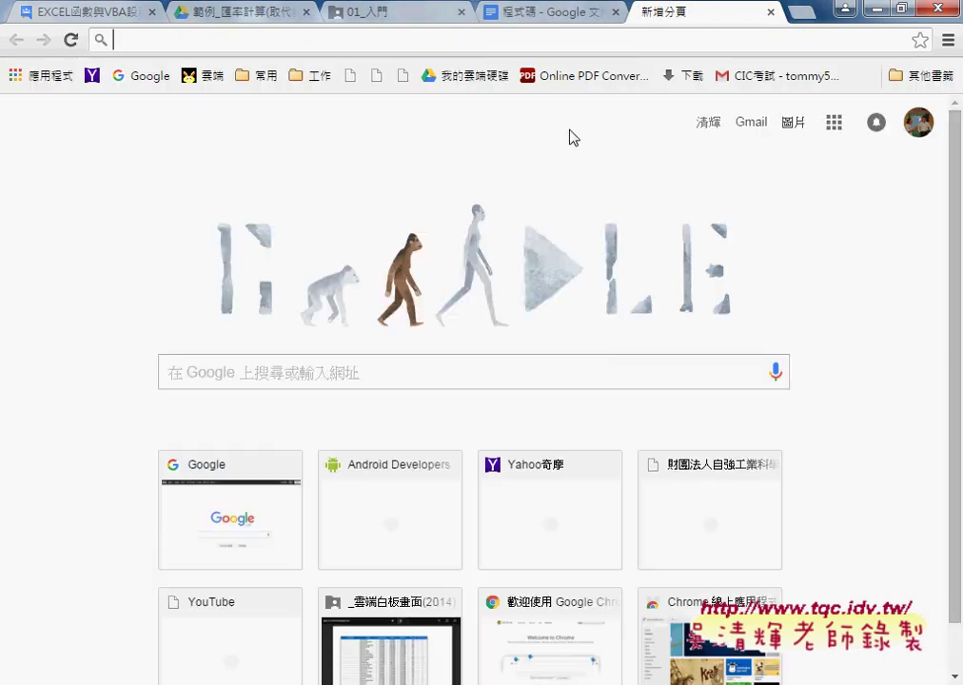
pyautogui.click(340, 371)
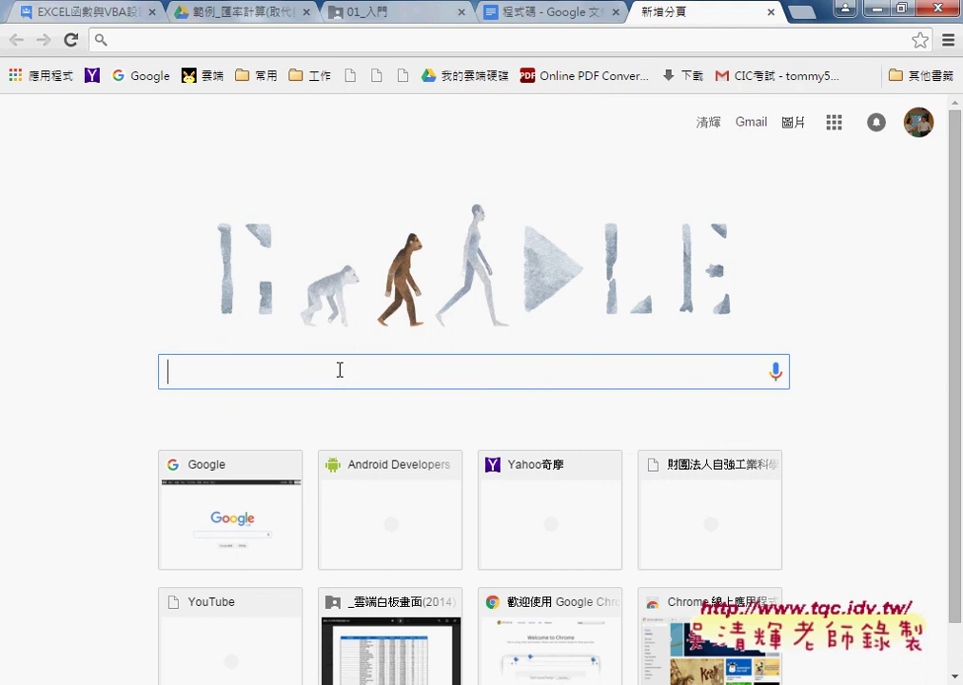
pyautogui.write('be')
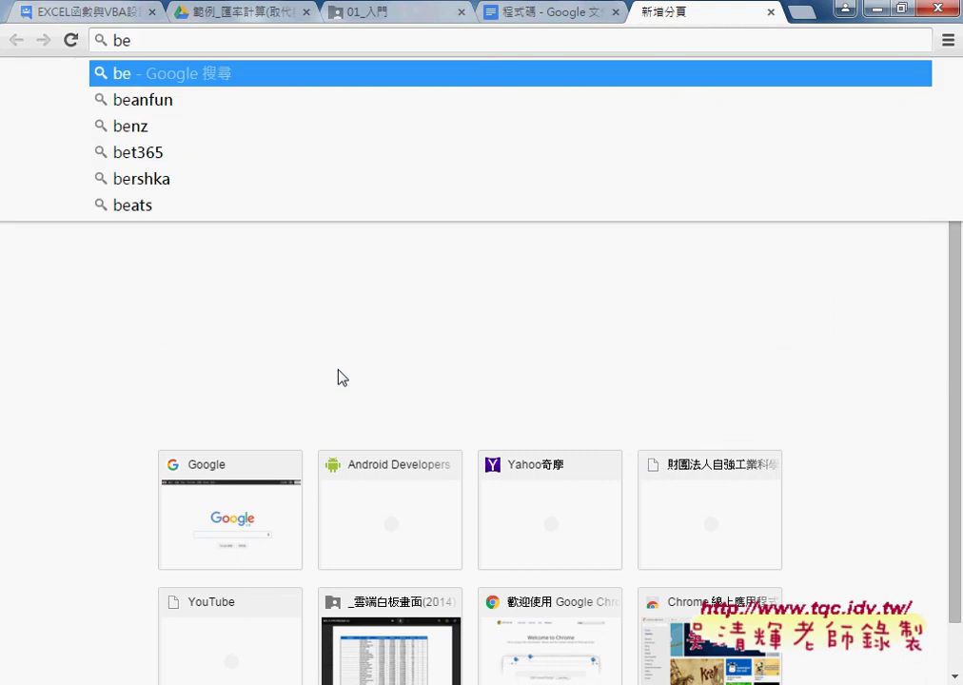
pyautogui.press('BackSpace')
pyautogui.press('BackSpace')
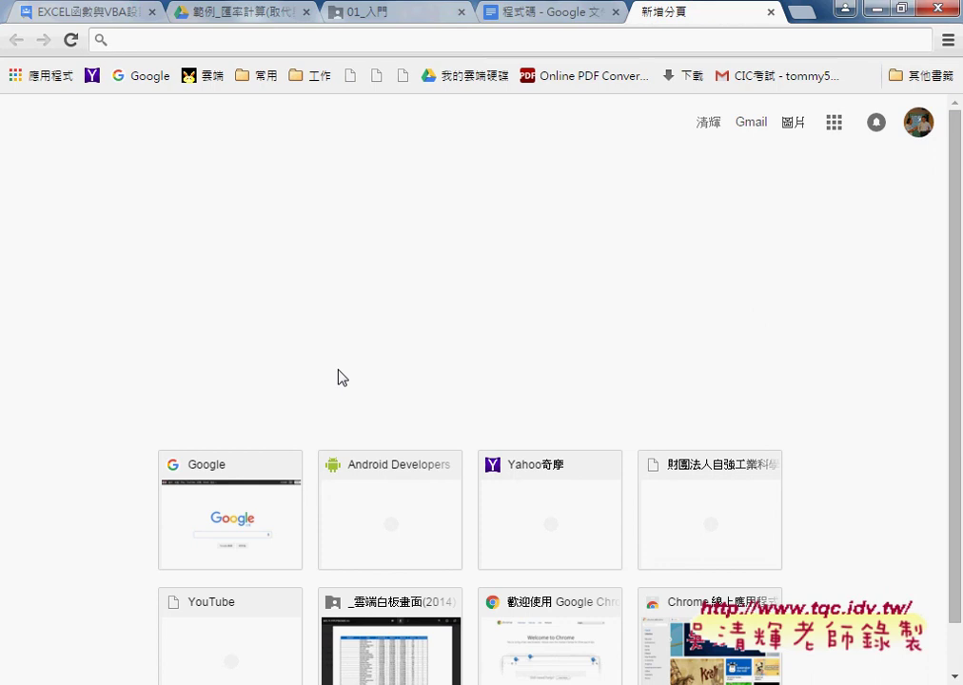
pyautogui.write('餅')
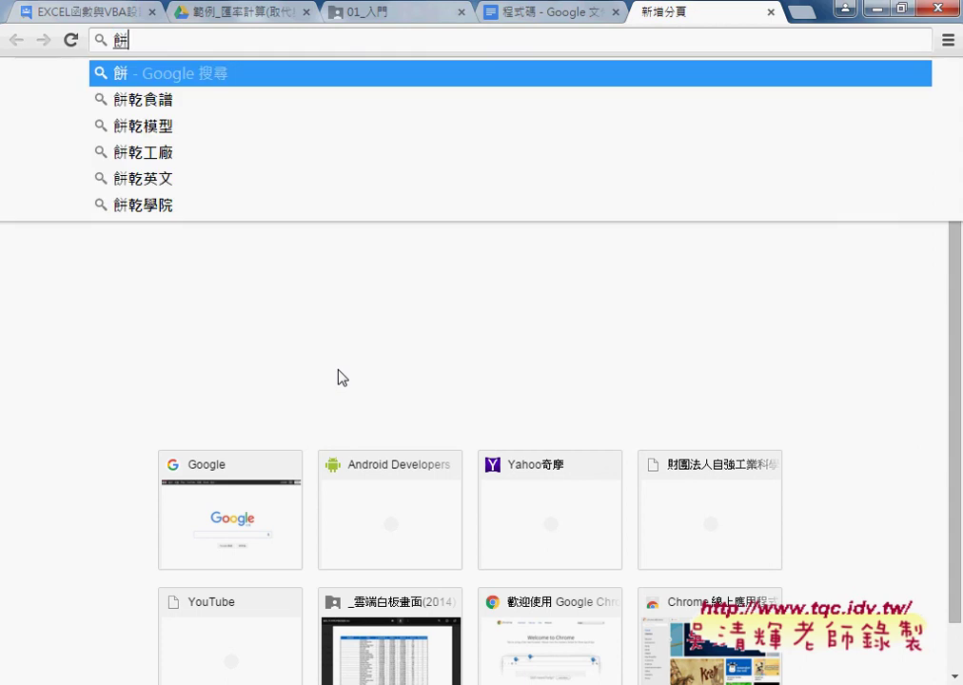
pyautogui.press('BackSpace')
pyautogui.write('丙級')
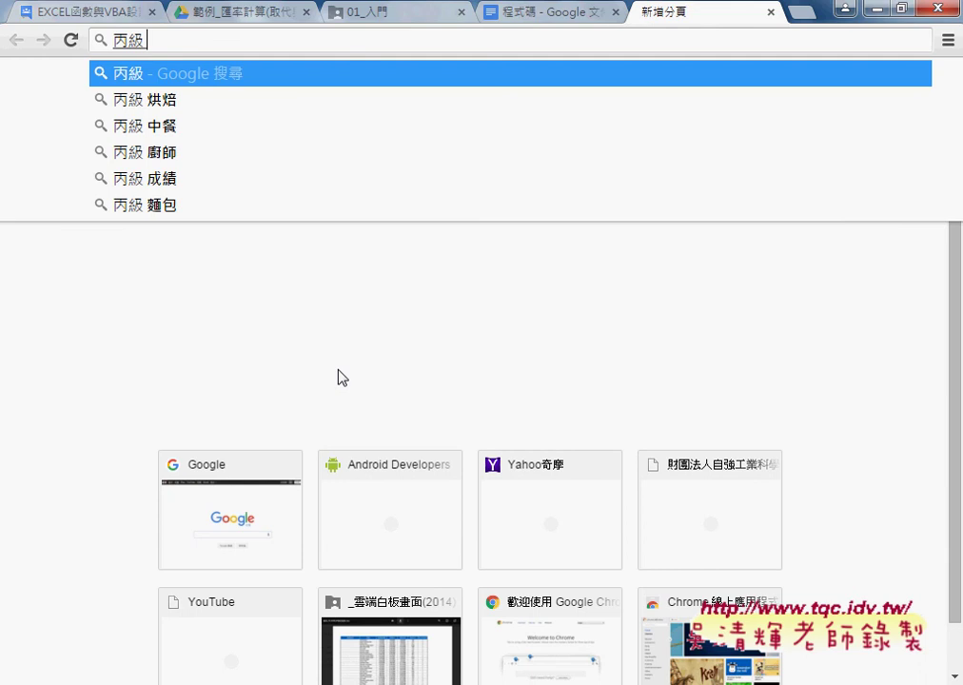
pyautogui.write(' 軟')
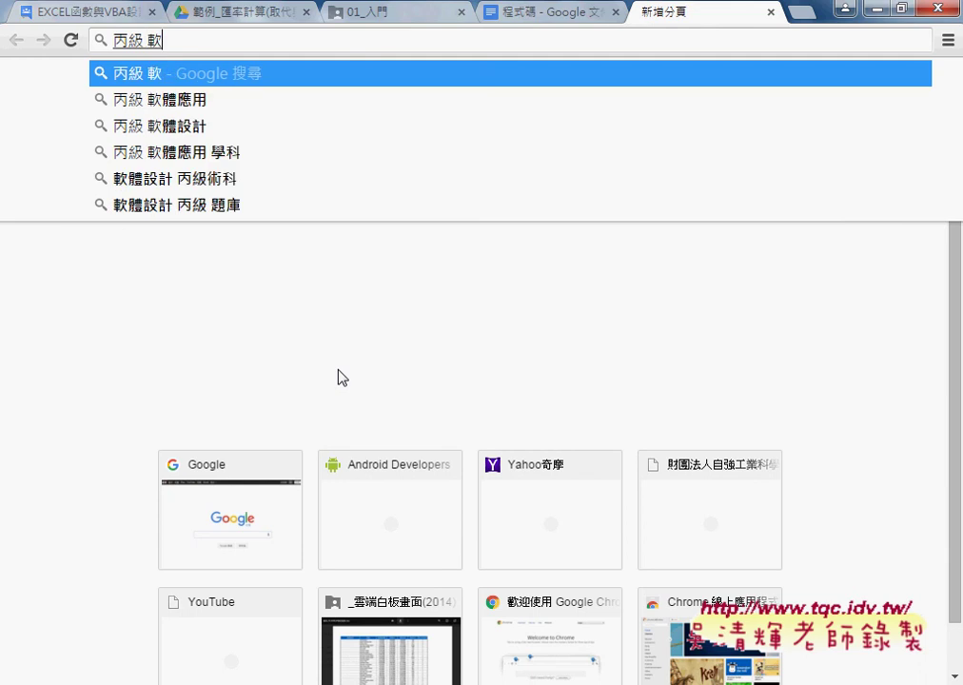
pyautogui.write('體')
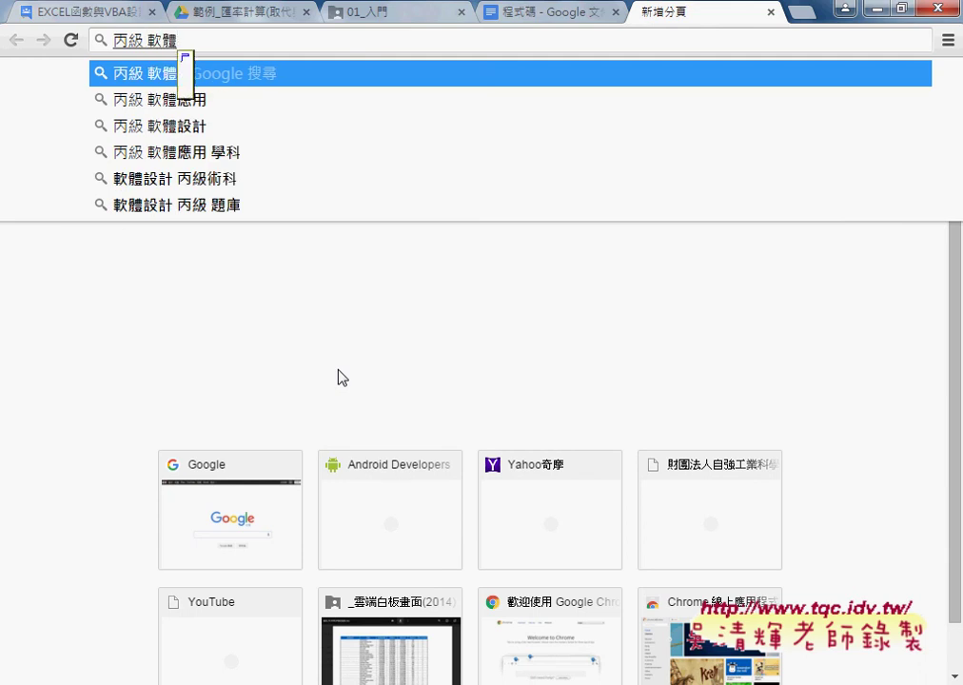
pyautogui.write('設')
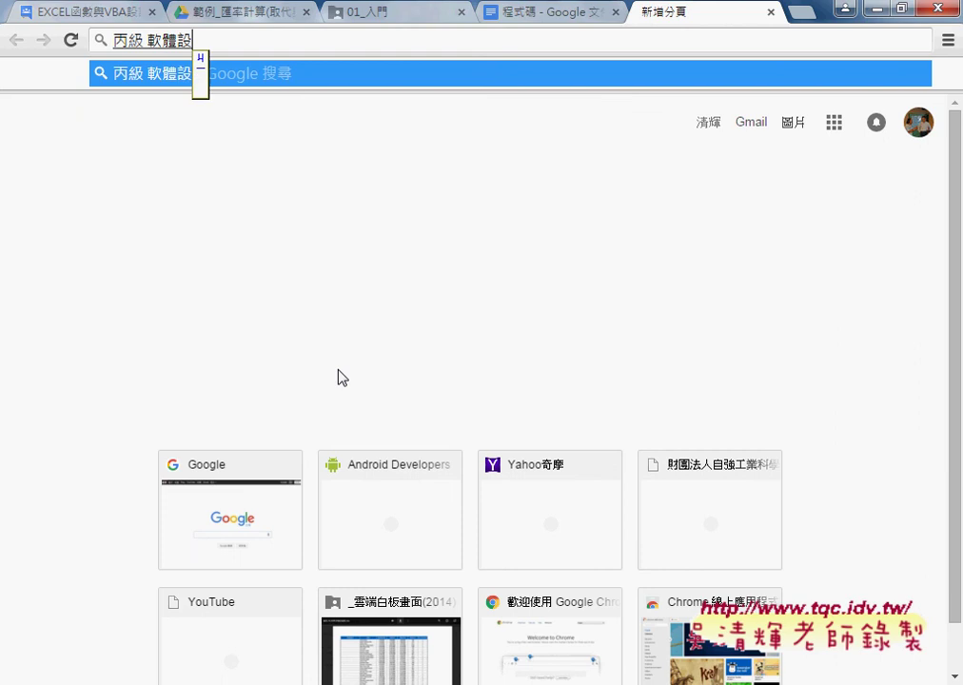
pyautogui.write('計')
pyautogui.press('Return')
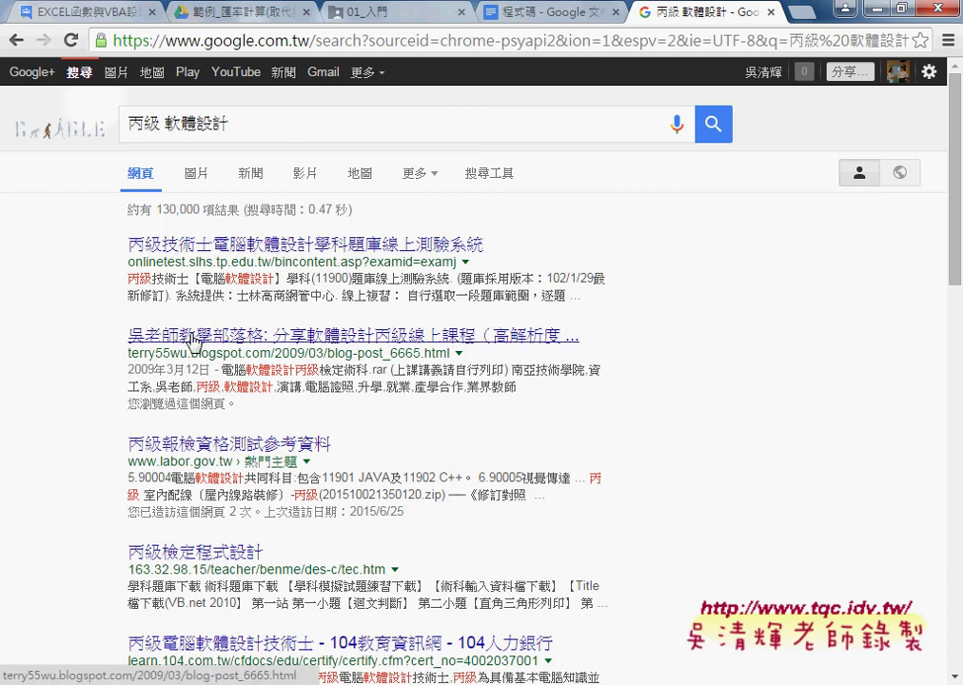
# Step: Open the blog course result in a new tab and highlight the first exam station heading
pyautogui.middleClick(303, 343)
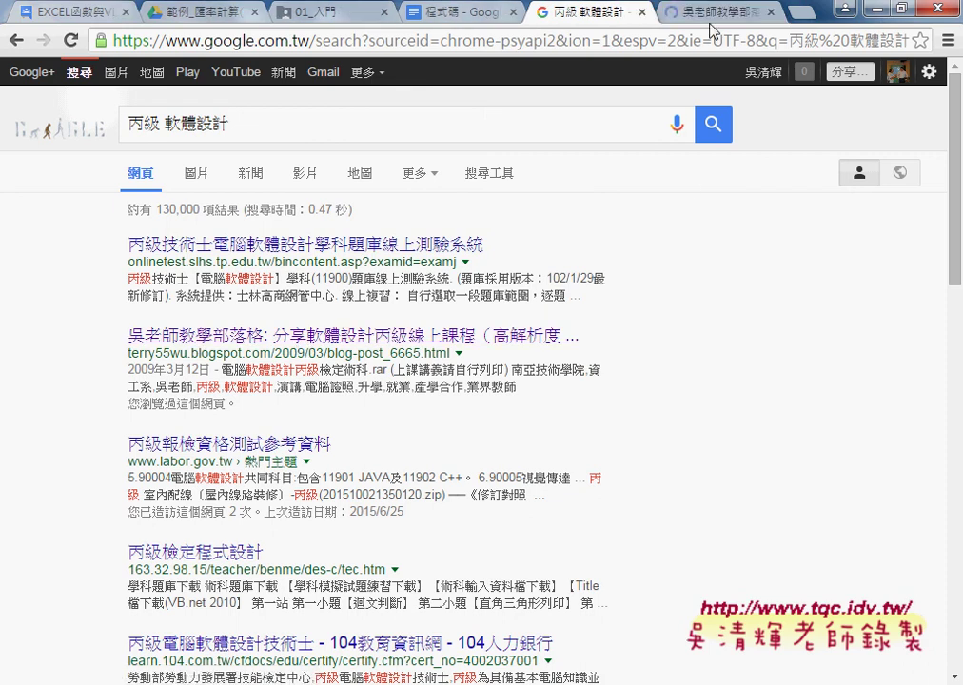
pyautogui.click(712, 19)
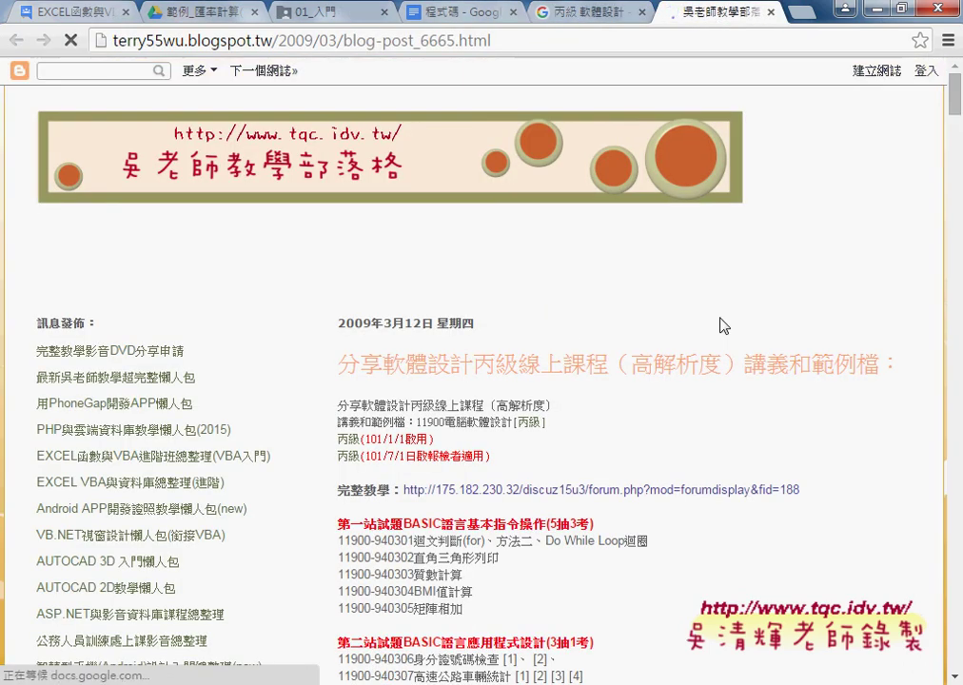
pyautogui.scroll(-2, 723, 325)
pyautogui.scroll(-1, 667, 305)
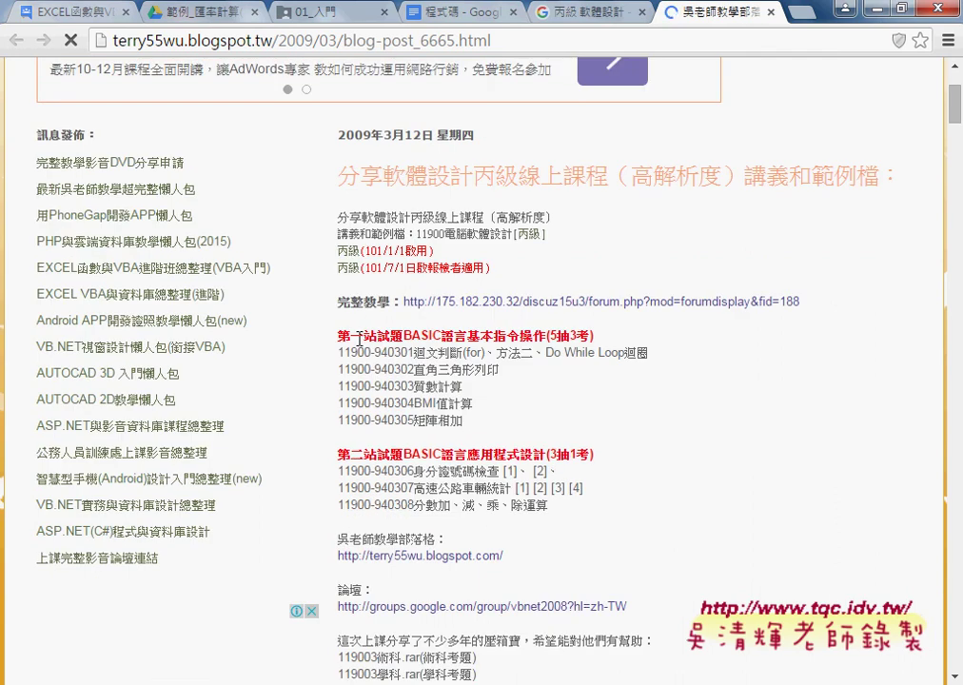
pyautogui.moveTo(338, 335); pyautogui.dragTo(402, 335)
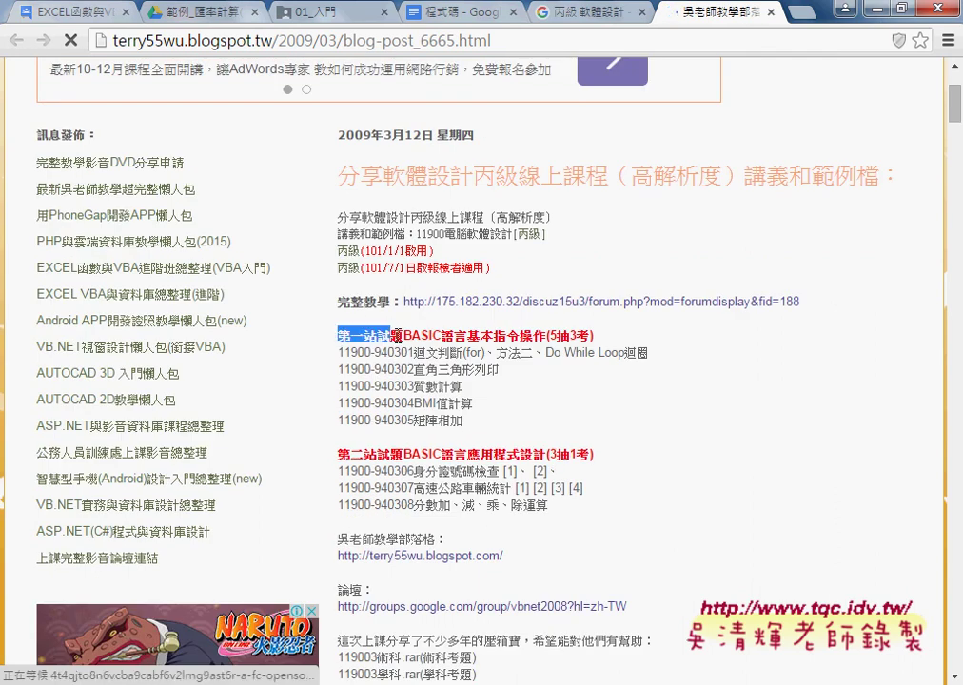
pyautogui.moveTo(338, 335); pyautogui.dragTo(390, 335)
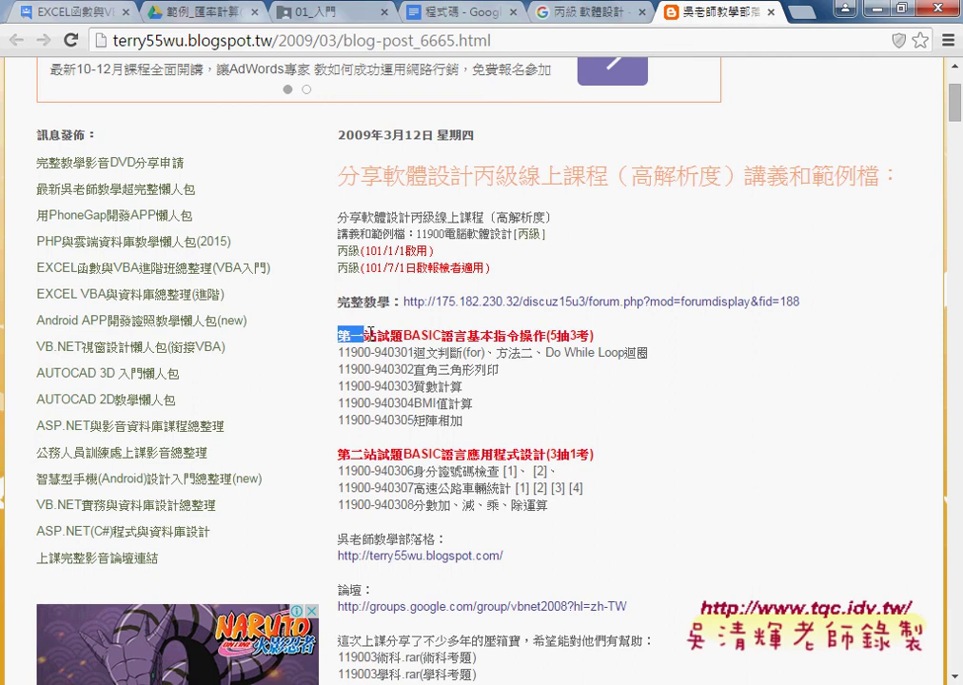
# Step: Highlight the second station heading, the 5抽3考 and 3抽1考 rules, and station-one questions
pyautogui.moveTo(339, 455); pyautogui.dragTo(403, 455)
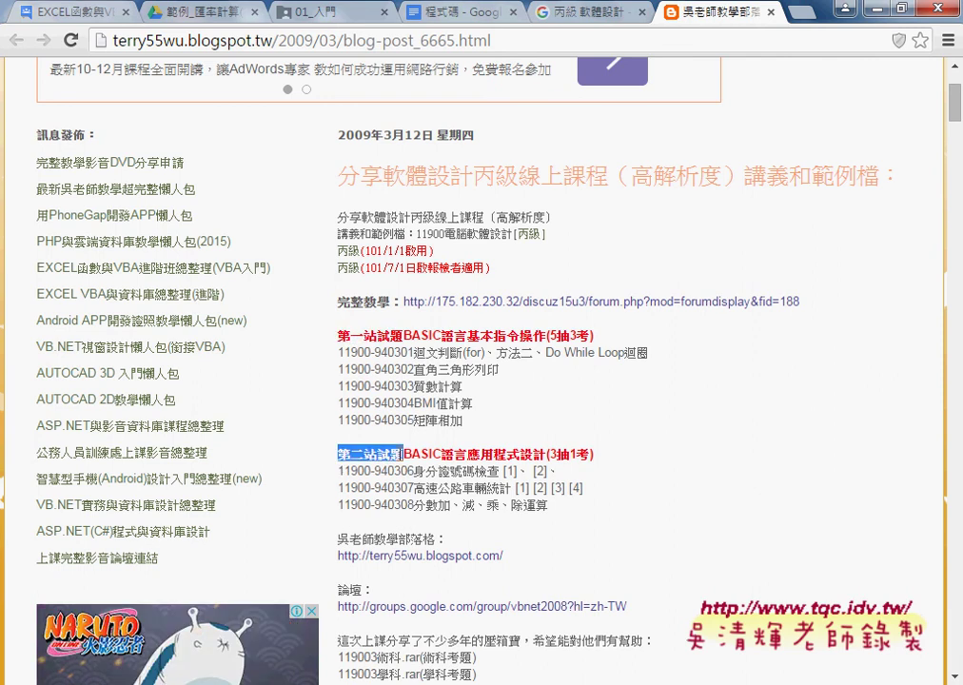
pyautogui.moveTo(593, 335); pyautogui.dragTo(548, 335)
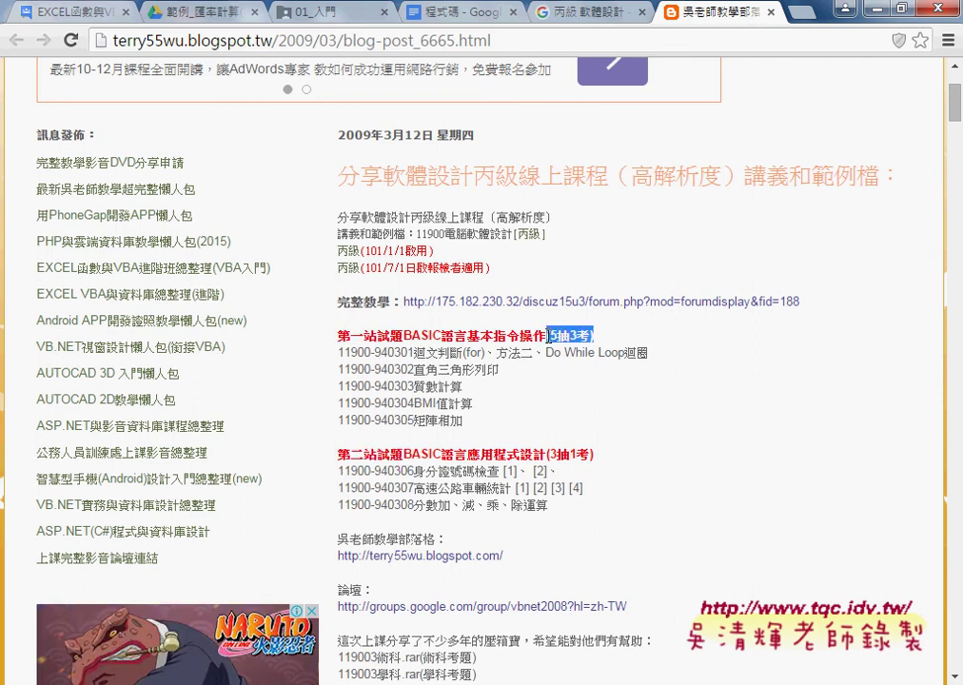
pyautogui.moveTo(467, 420); pyautogui.dragTo(338, 352)
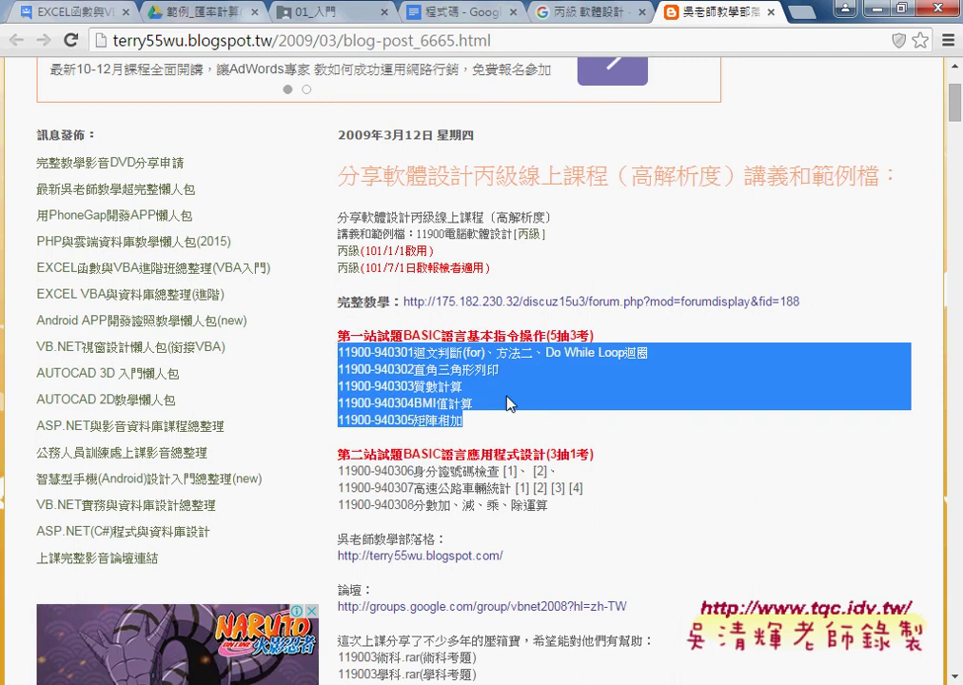
pyautogui.moveTo(547, 353); pyautogui.dragTo(649, 354)
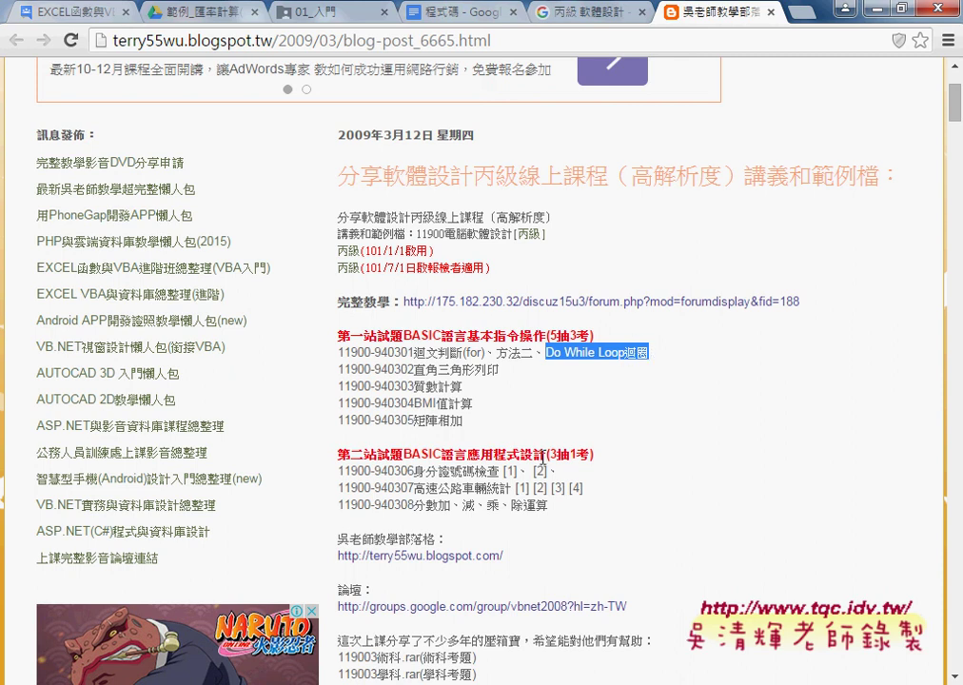
pyautogui.moveTo(547, 455); pyautogui.dragTo(594, 455)
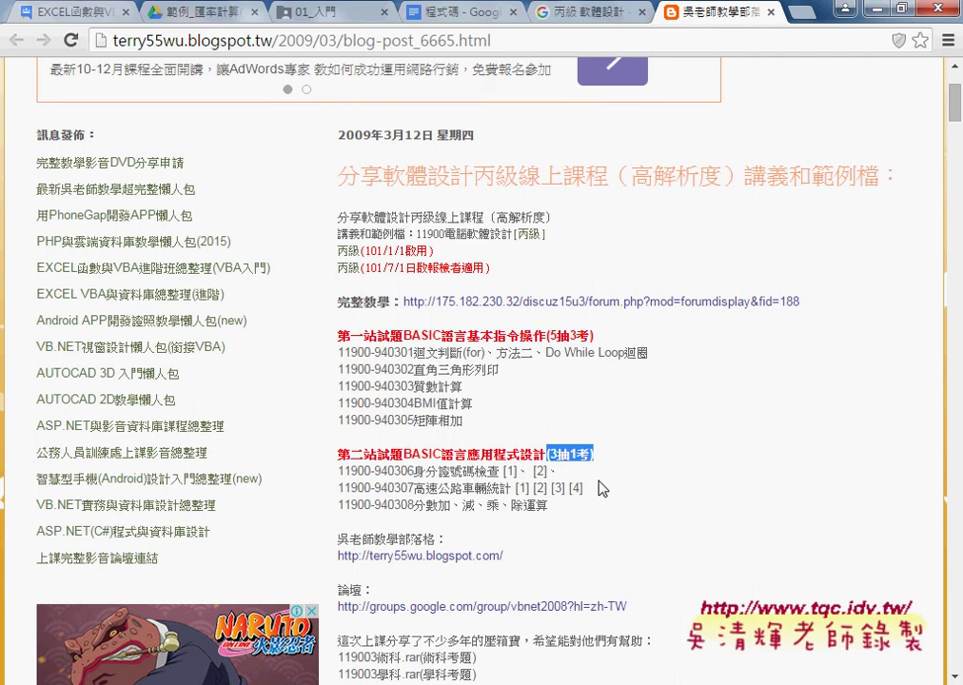
pyautogui.scroll(-1, 607, 507)
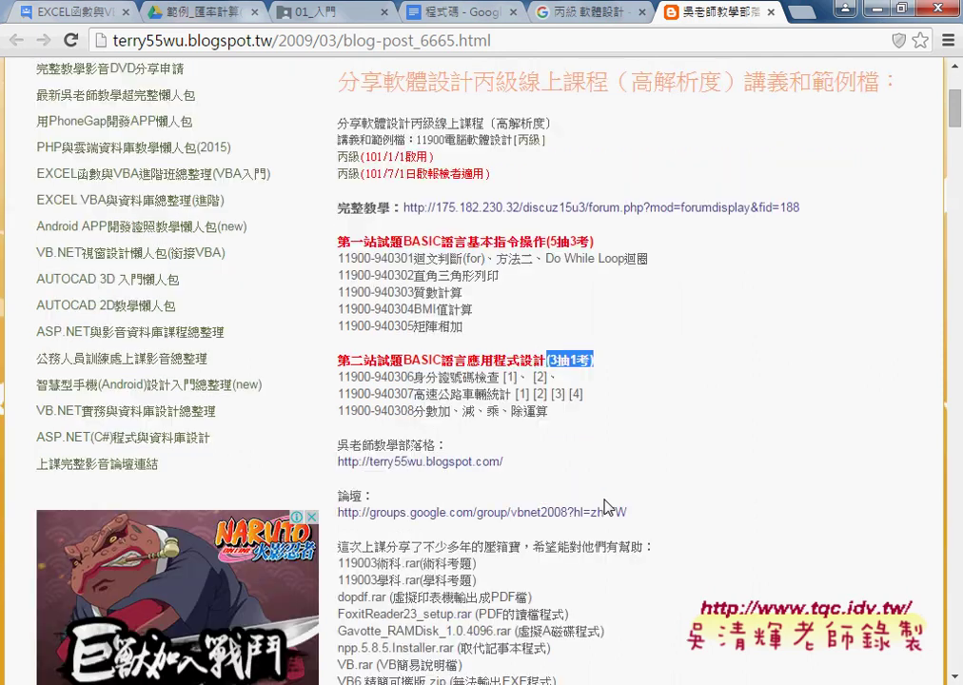
pyautogui.scroll(-1, 643, 423)
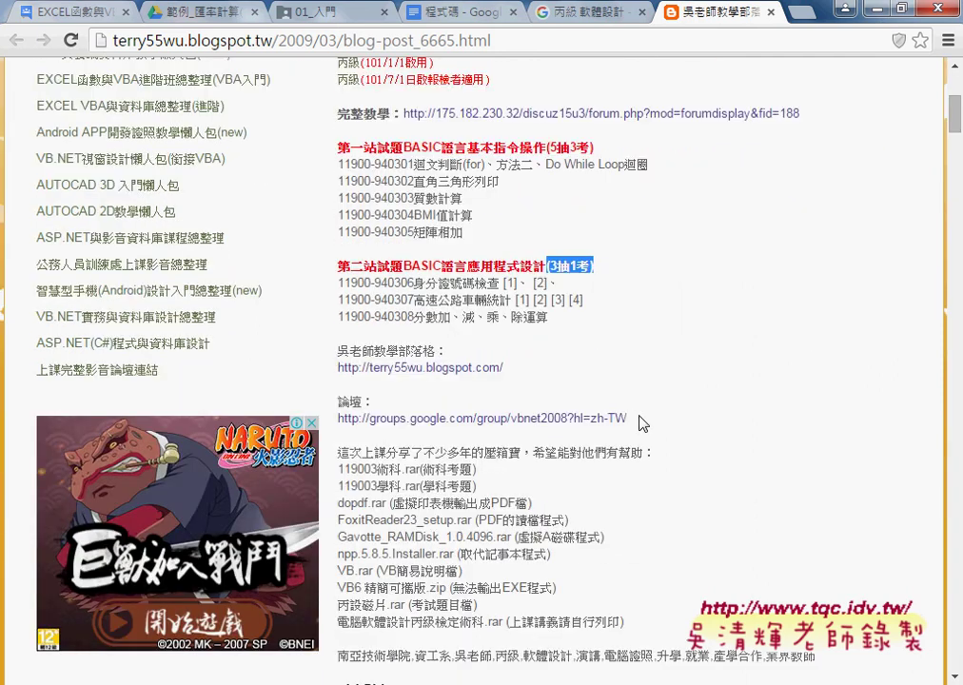
pyautogui.scroll(-1, 643, 423)
pyautogui.scroll(-1, 643, 424)
pyautogui.scroll(-1, 642, 424)
pyautogui.scroll(2, 643, 423)
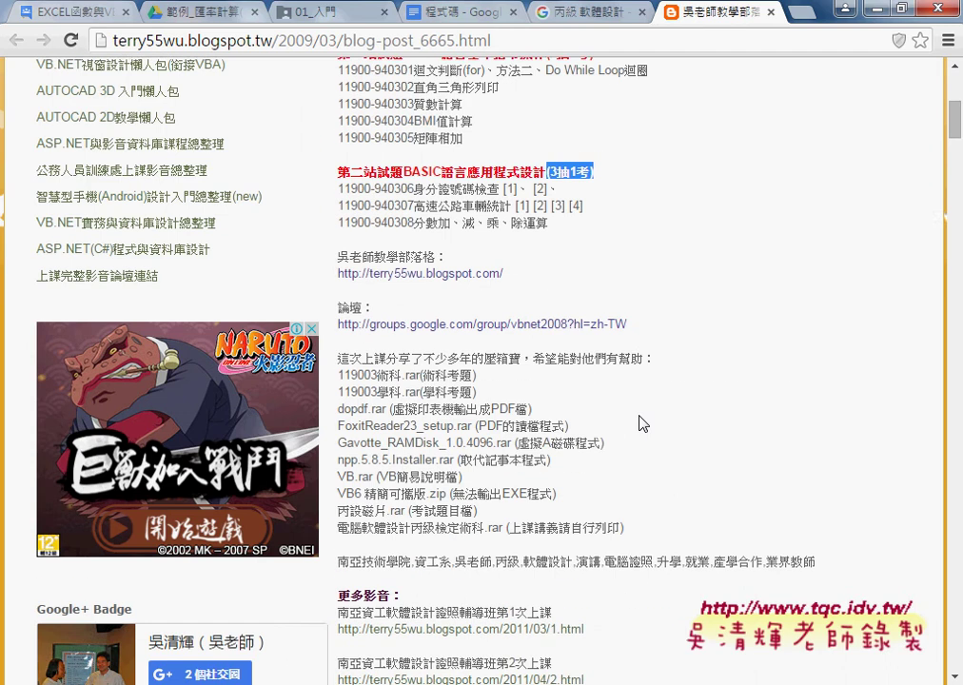
pyautogui.scroll(3, 643, 424)
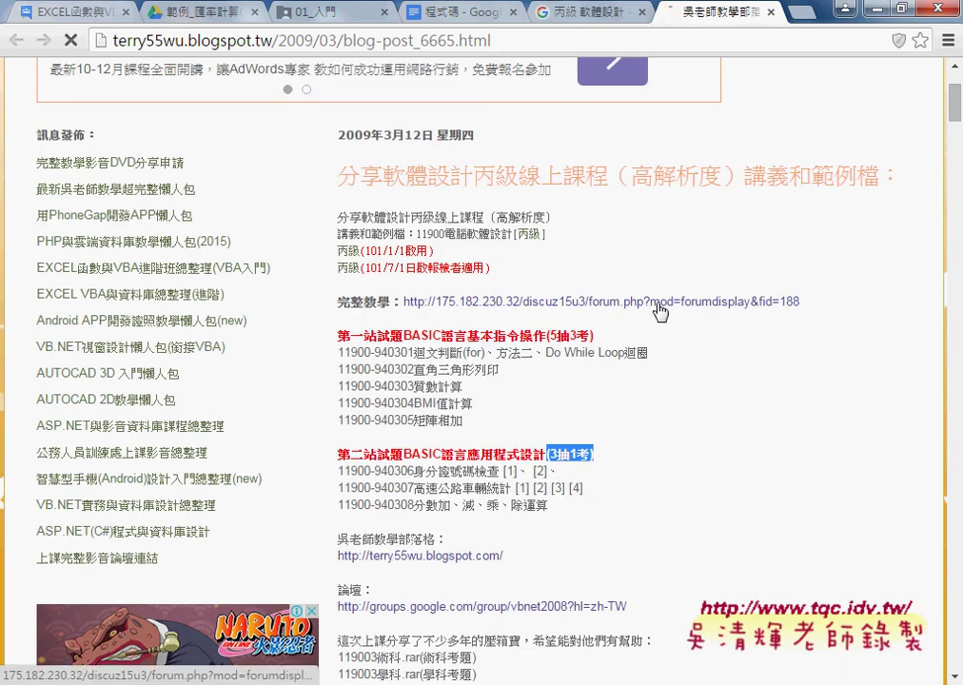
# Step: Browse the 000000 and 010101 forum lesson threads, then close the tab and select the query
pyautogui.click(724, 301)
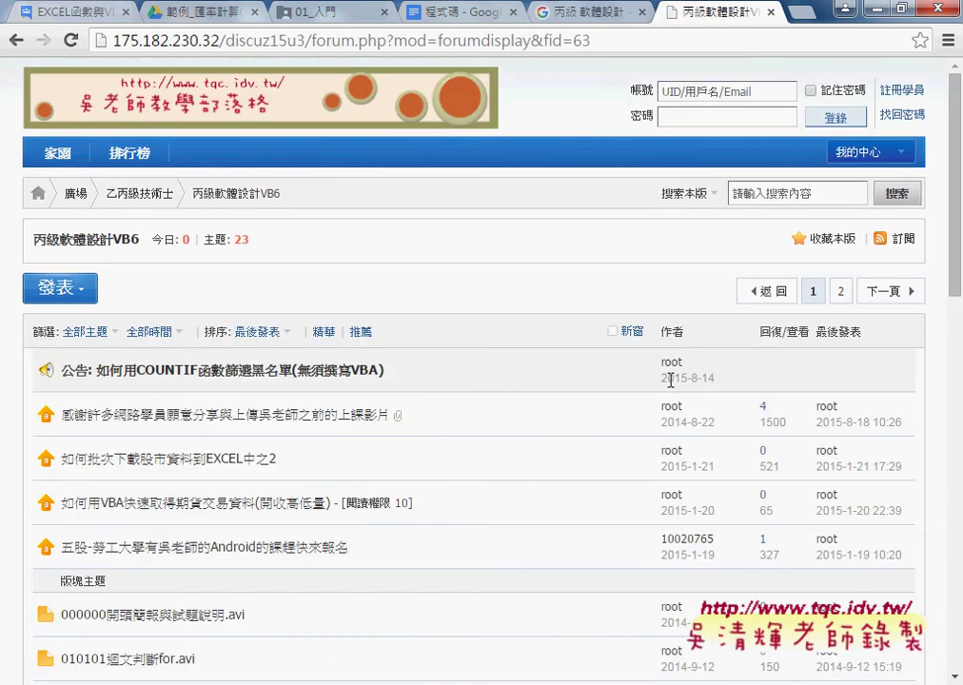
pyautogui.scroll(-2, 669, 381)
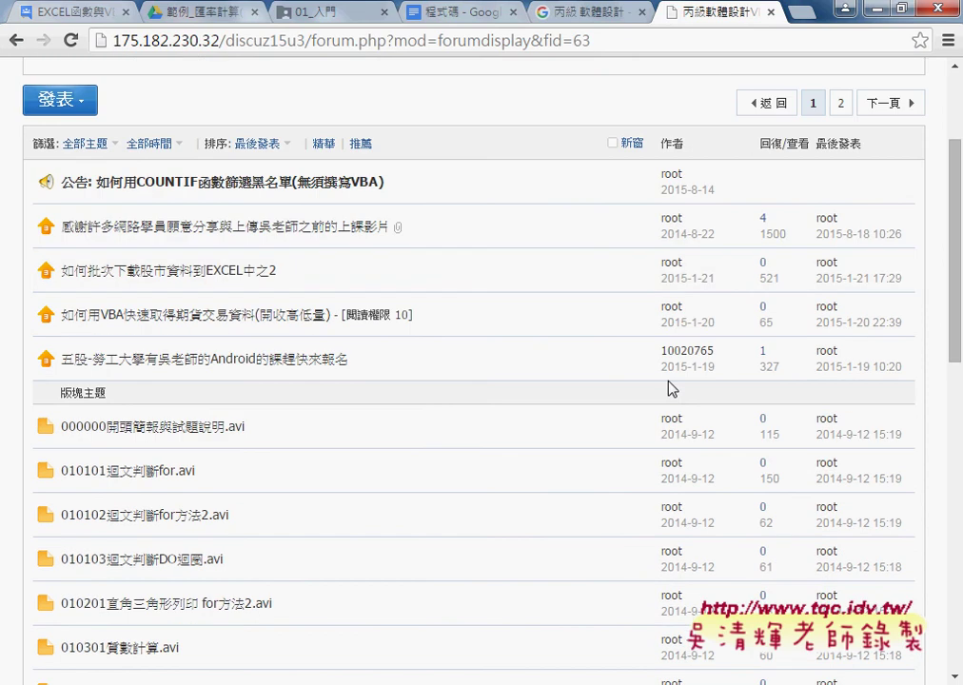
pyautogui.click(236, 427)
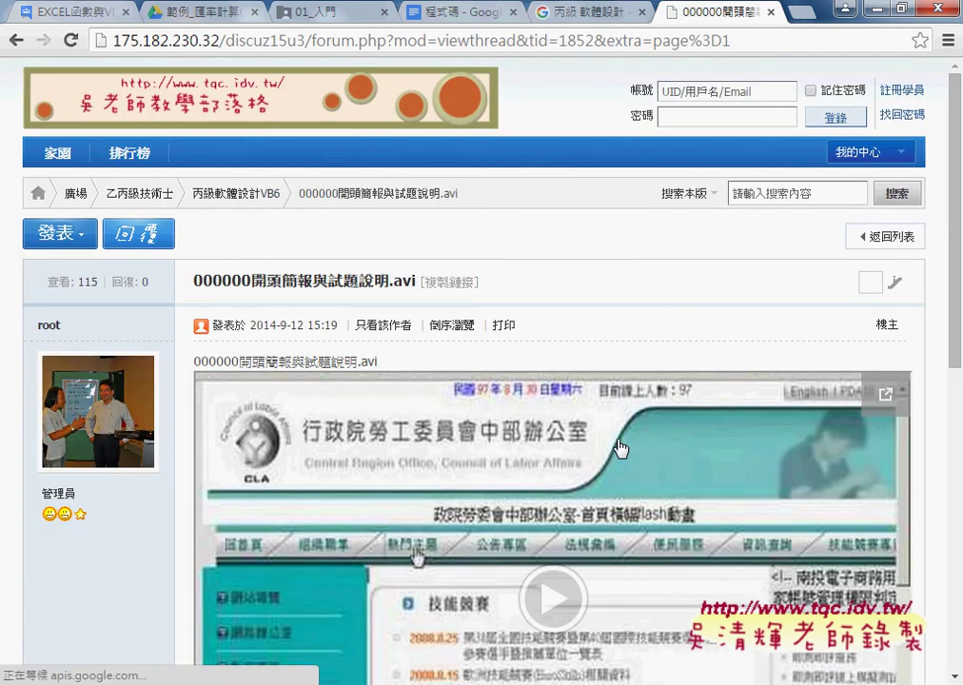
pyautogui.scroll(-2, 552, 429)
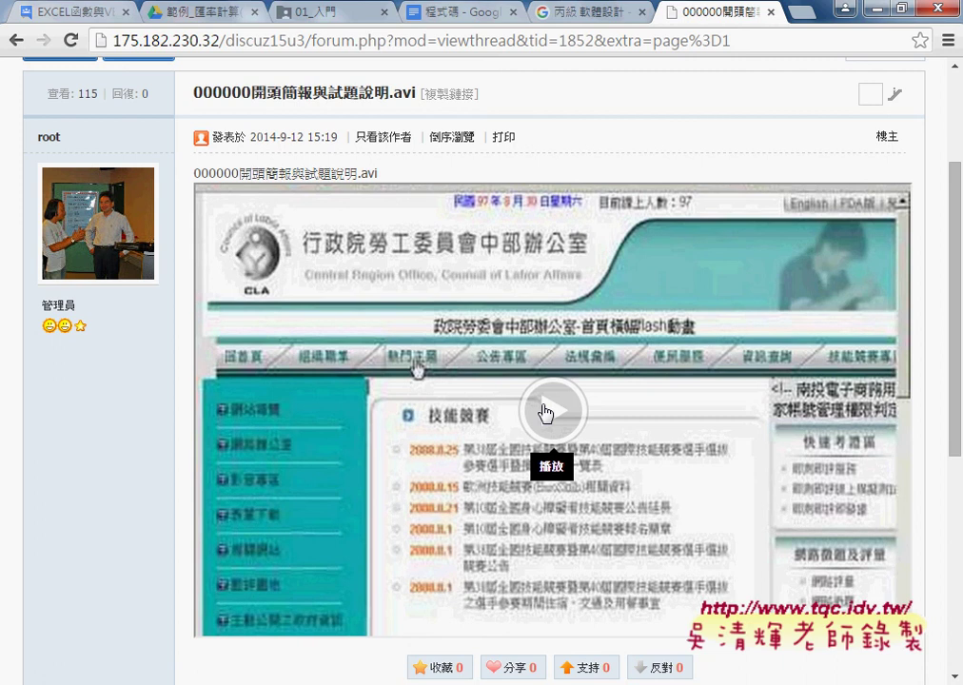
pyautogui.click(19, 42)
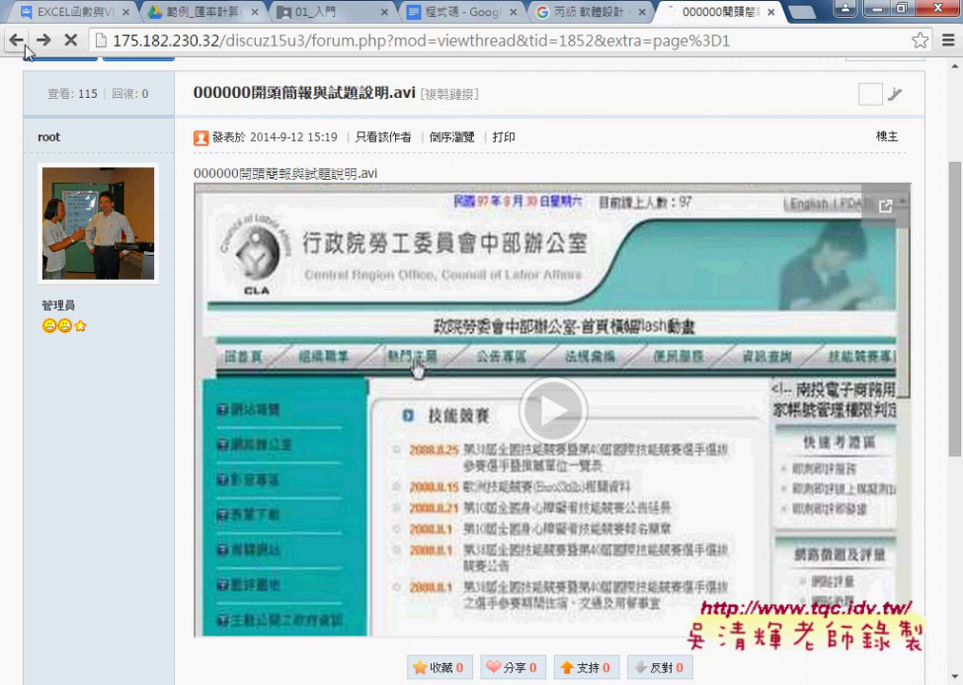
pyautogui.scroll(-1, 436, 380)
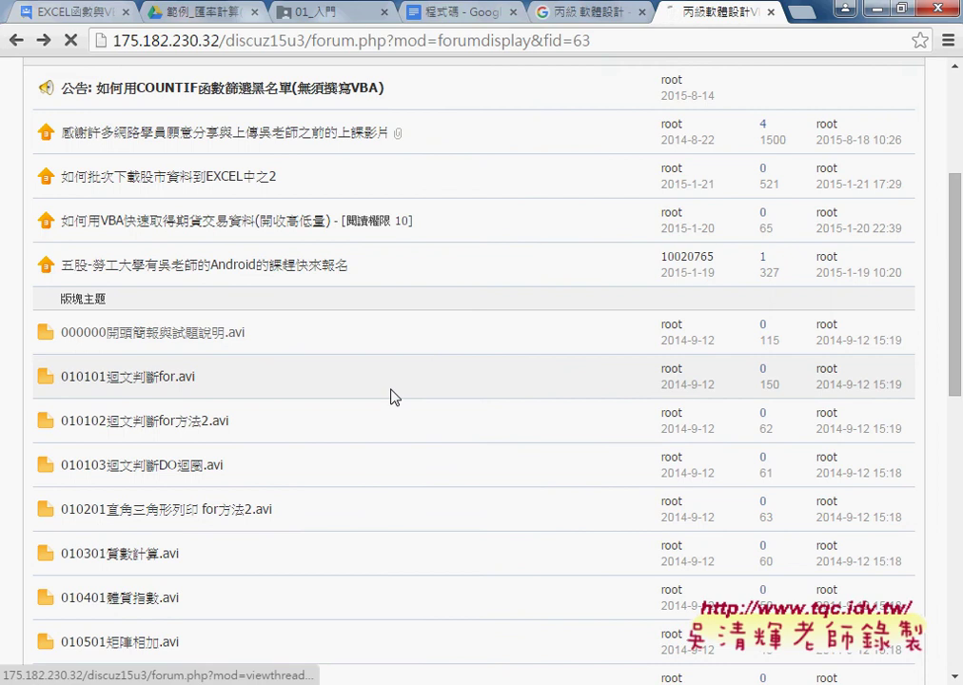
pyautogui.click(394, 397)
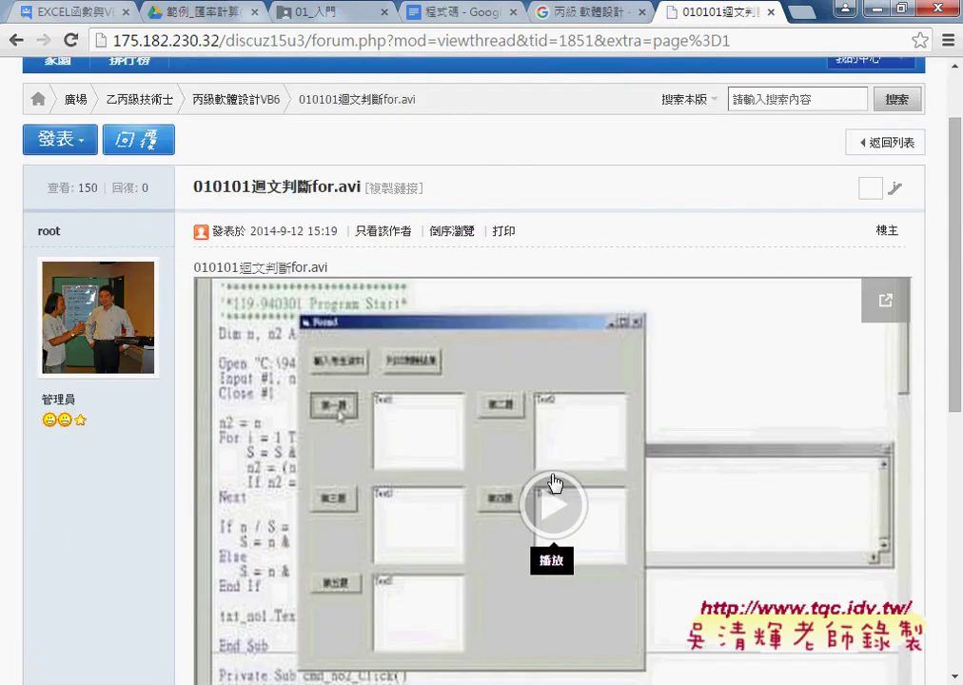
pyautogui.click(774, 17)
pyautogui.moveTo(246, 123); pyautogui.dragTo(114, 122)
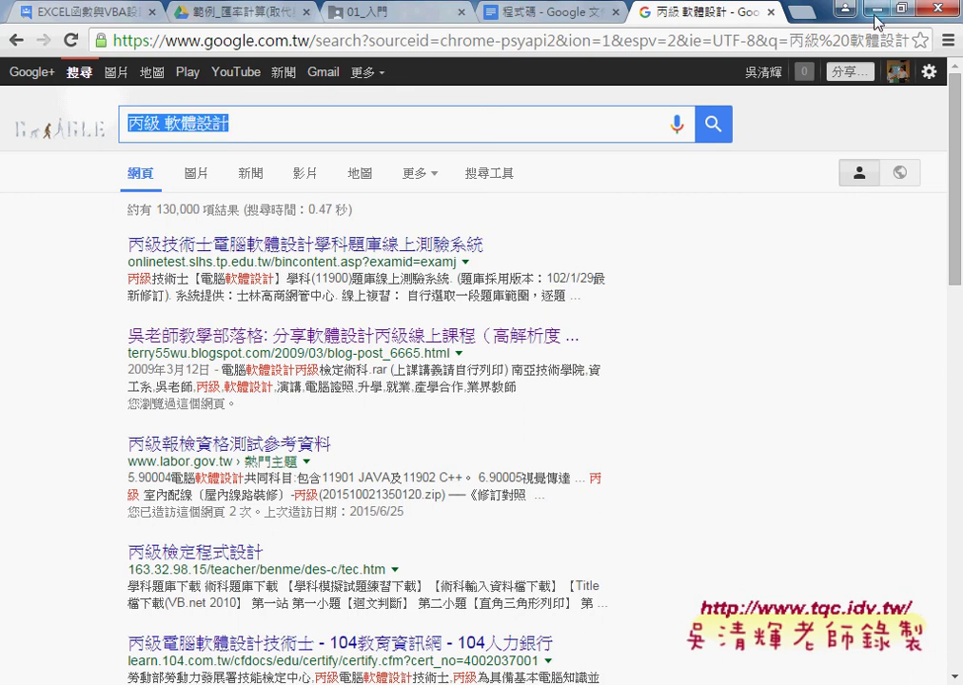
# Step: Switch back to the 01_入門 Google Drive folder tab
pyautogui.click(381, 12)
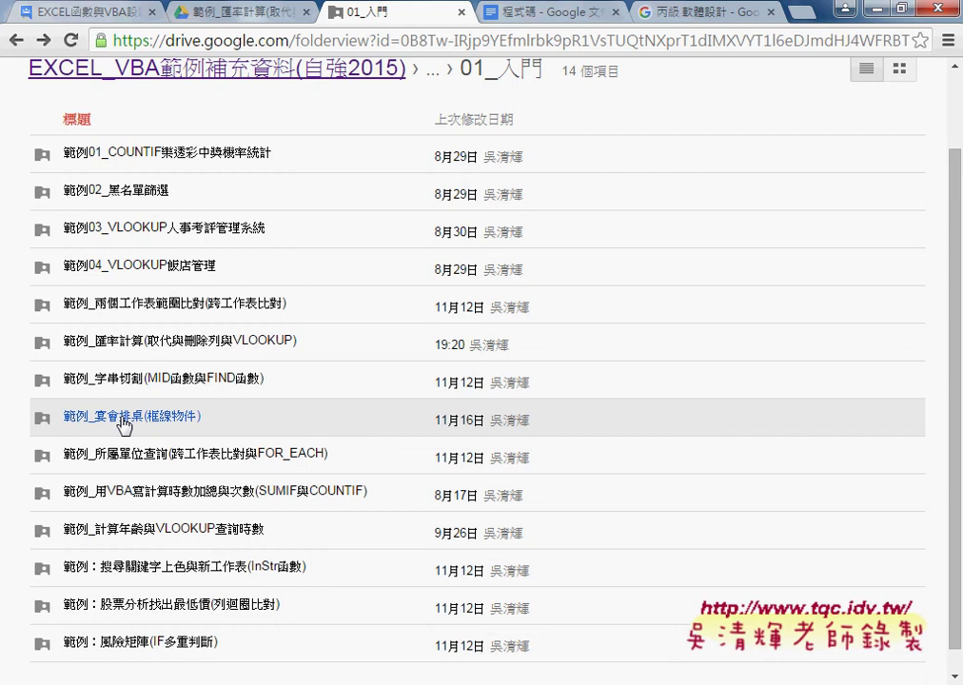
# Step: Open 範例_宴會排桌(框線物件), download and open 宴會排桌VBA.xlsm, then close the preview
pyautogui.click(124, 424)
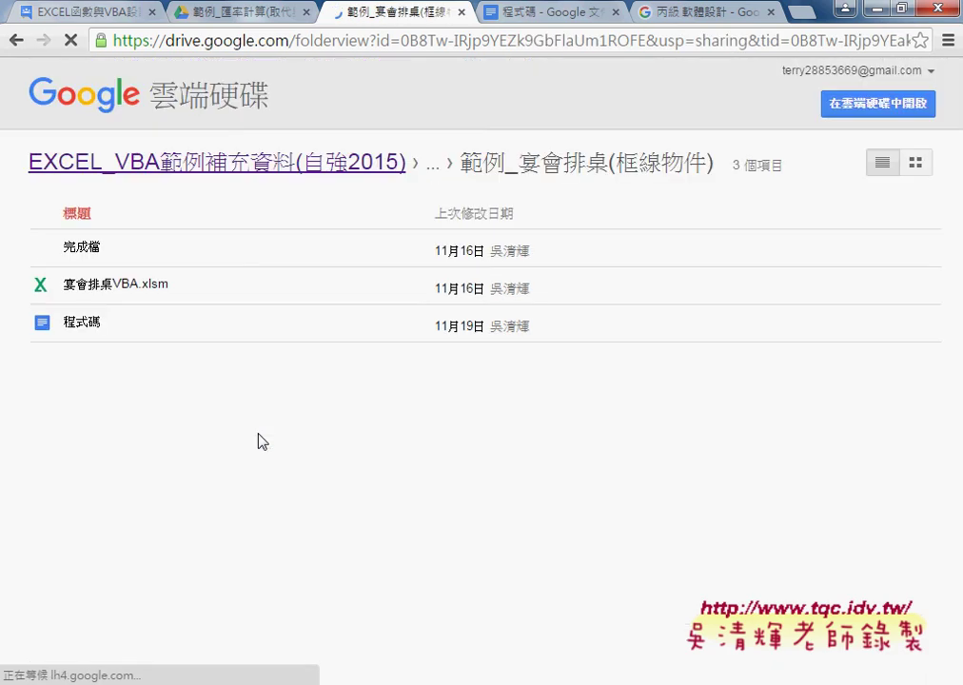
pyautogui.click(152, 291)
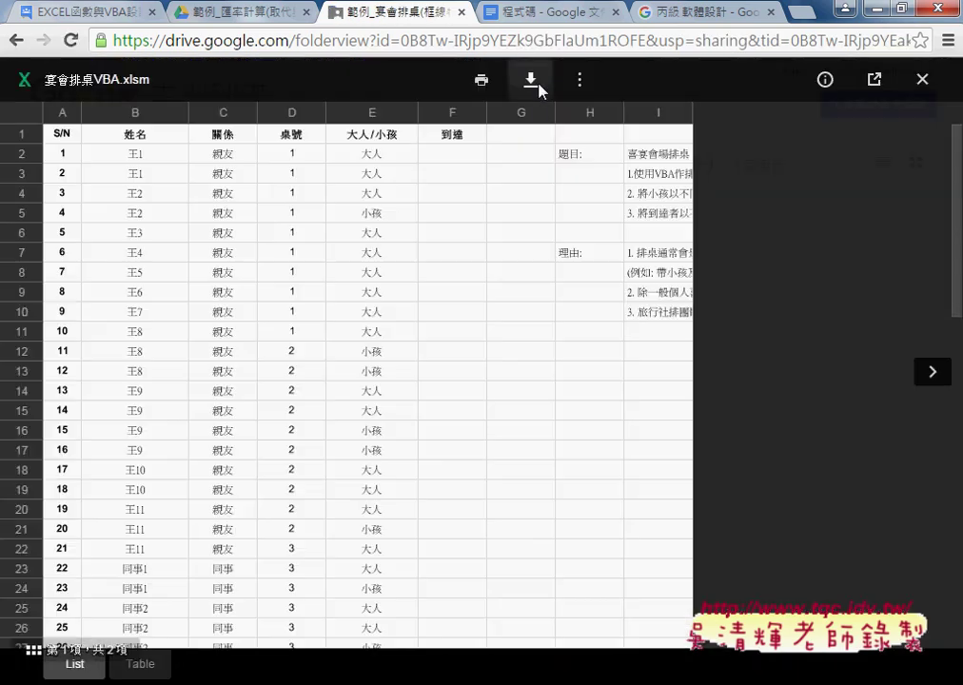
pyautogui.click(532, 82)
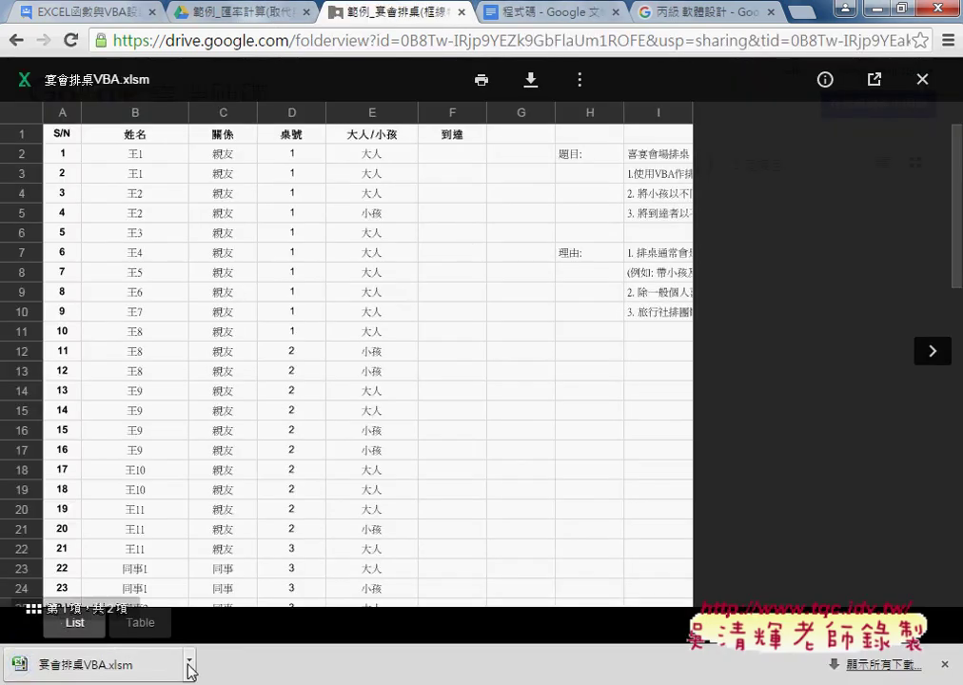
pyautogui.click(188, 661)
pyautogui.click(290, 547)
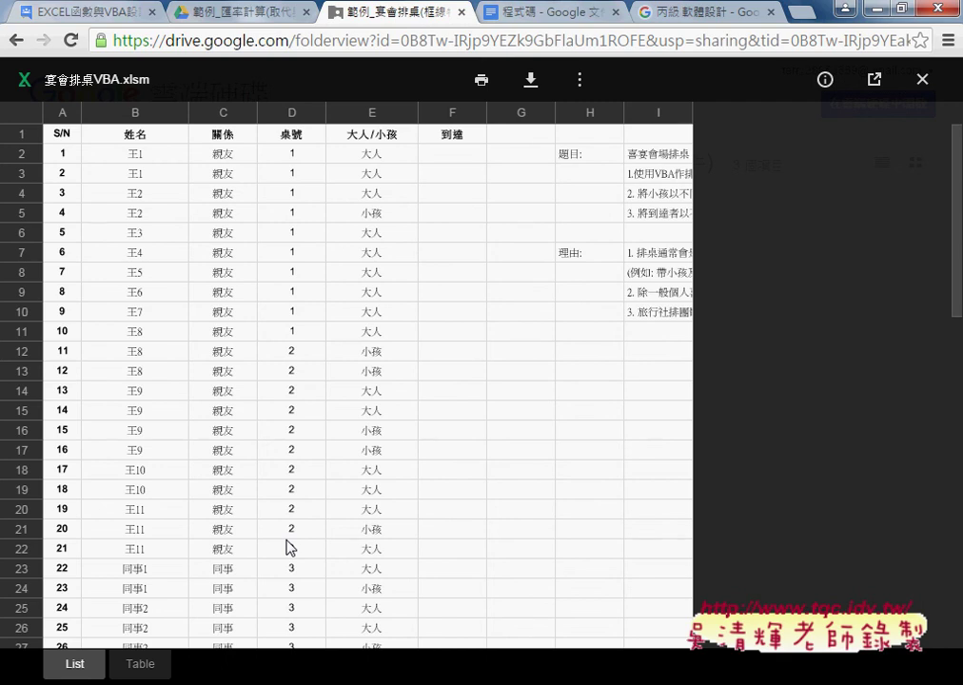
pyautogui.click(922, 80)
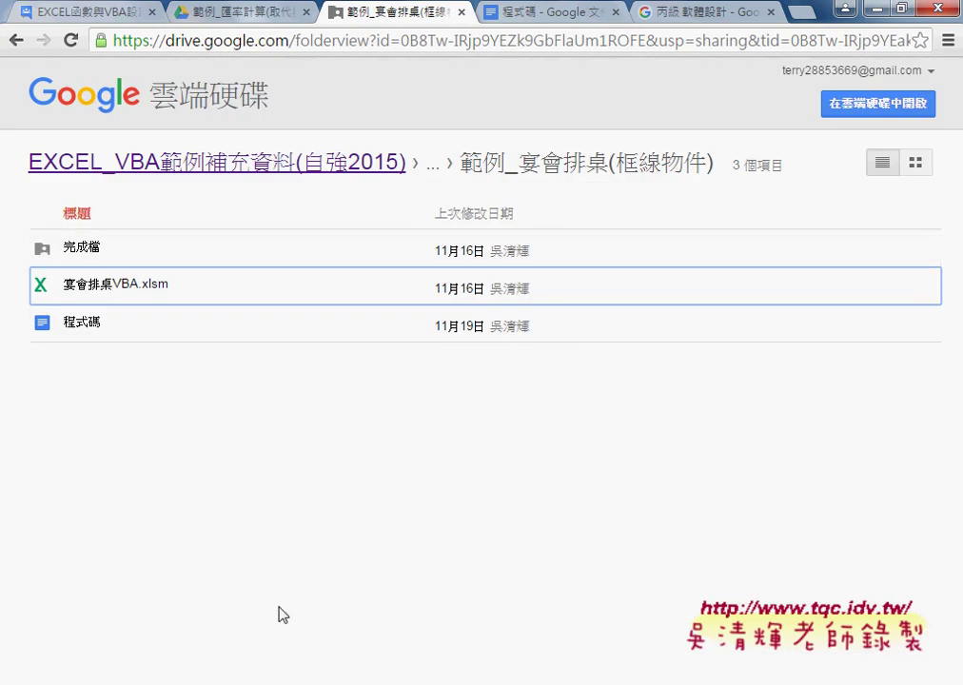
# Step: Bring Excel forward, switch to the List sheet and select the serial numbers, names and relationships
pyautogui.click(519, 617)
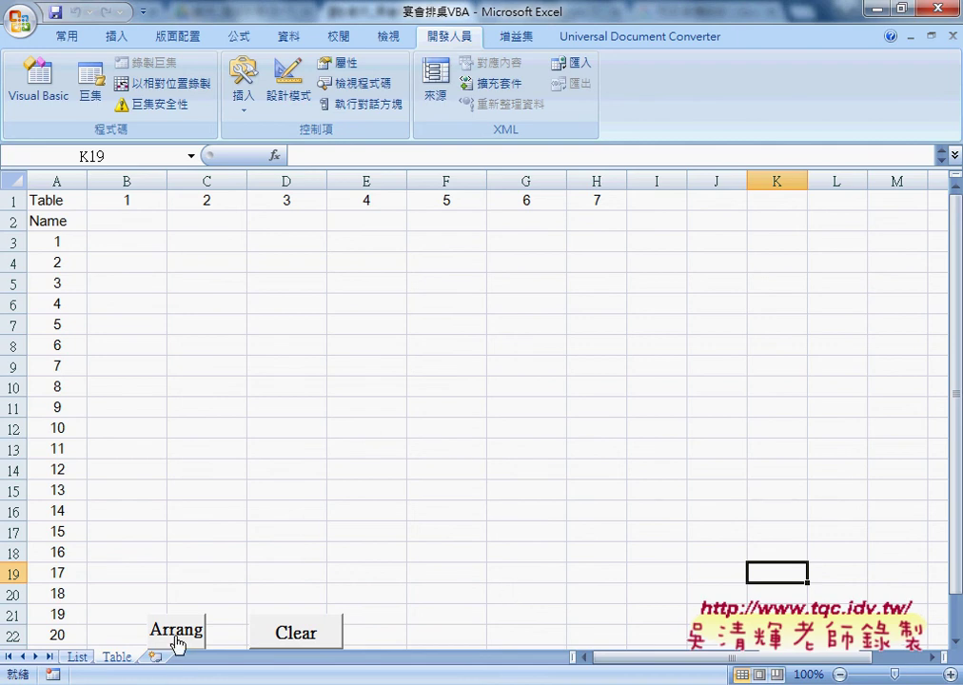
pyautogui.click(76, 658)
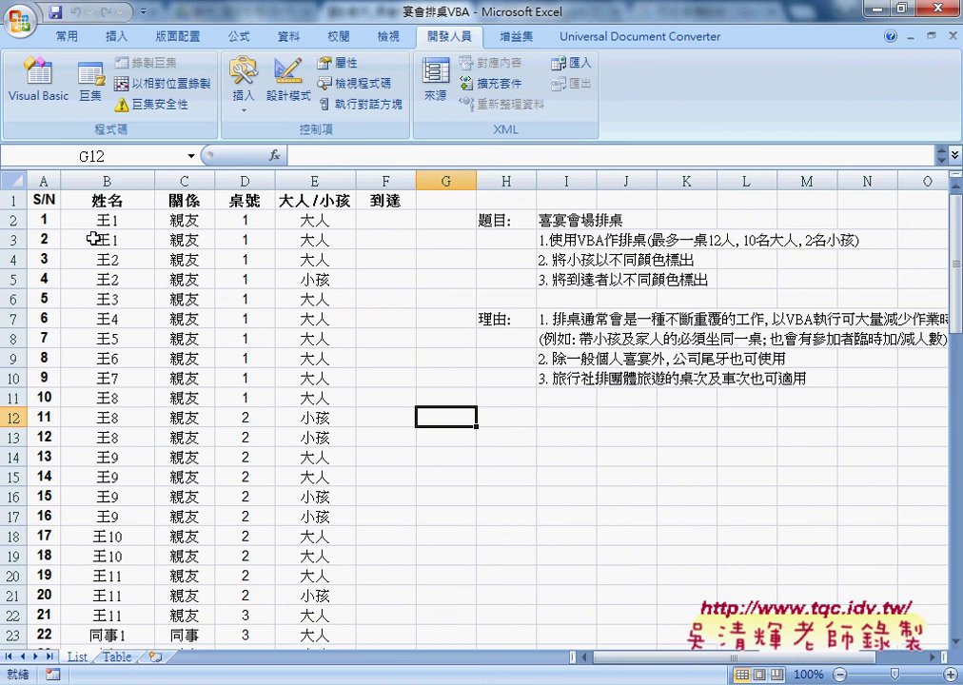
pyautogui.click(46, 220)
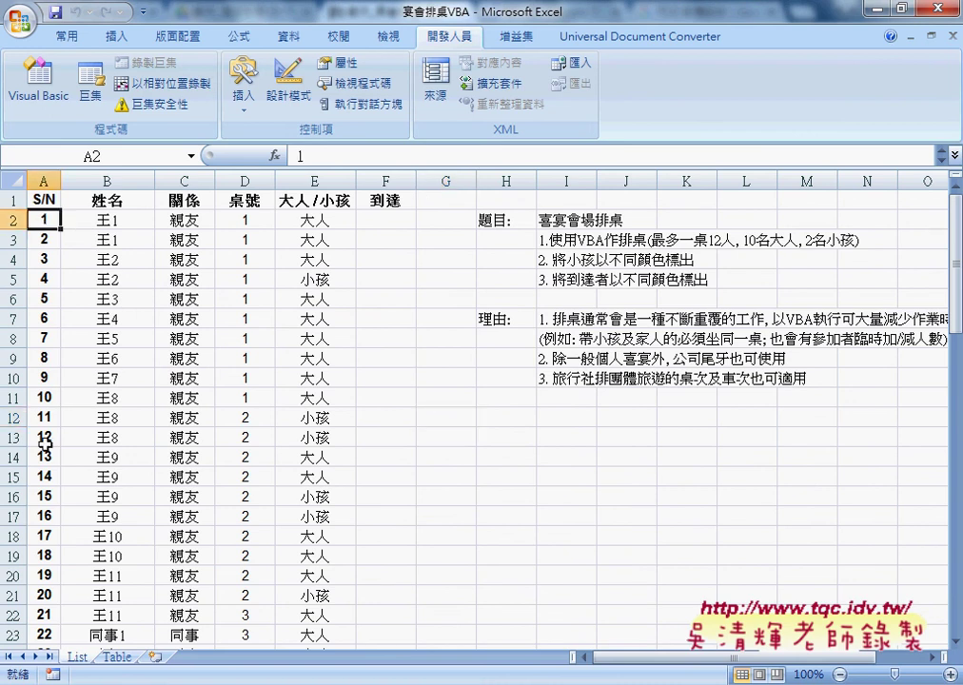
pyautogui.scroll(-4, 45, 438)
pyautogui.scroll(3, 45, 443)
pyautogui.scroll(1, 45, 443)
pyautogui.moveTo(114, 220); pyautogui.dragTo(118, 537)
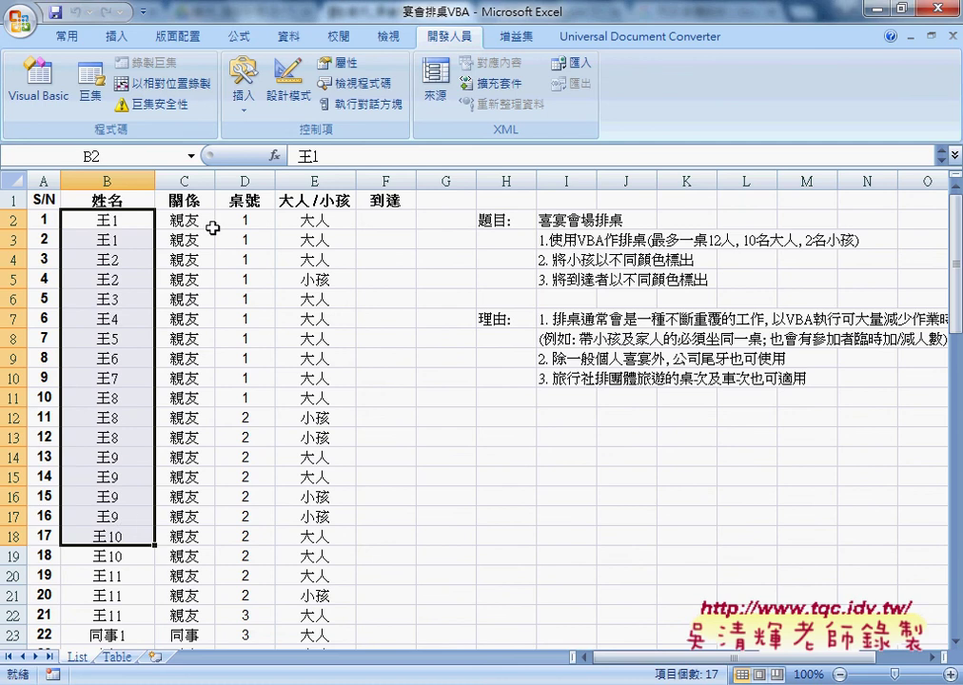
pyautogui.moveTo(190, 221); pyautogui.dragTo(182, 574)
pyautogui.moveTo(107, 220); pyautogui.dragTo(111, 610)
pyautogui.scroll(-3, 82, 574)
pyautogui.scroll(-1, 82, 574)
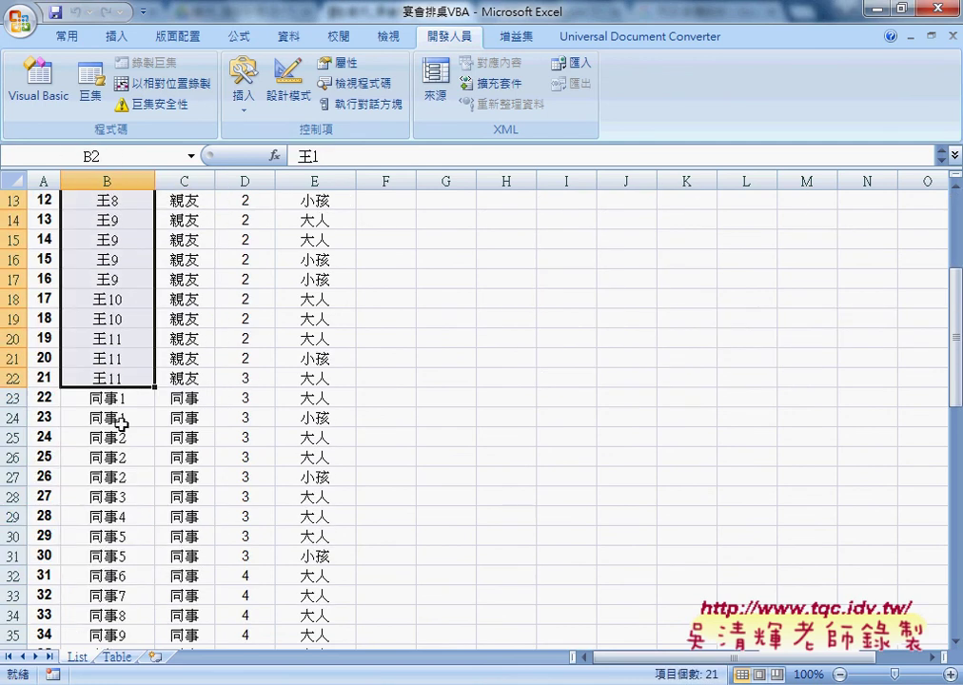
# Step: Check a colleague's relationship, adult/child and table entries, then scroll down to guest number 71
pyautogui.click(122, 398)
pyautogui.click(197, 398)
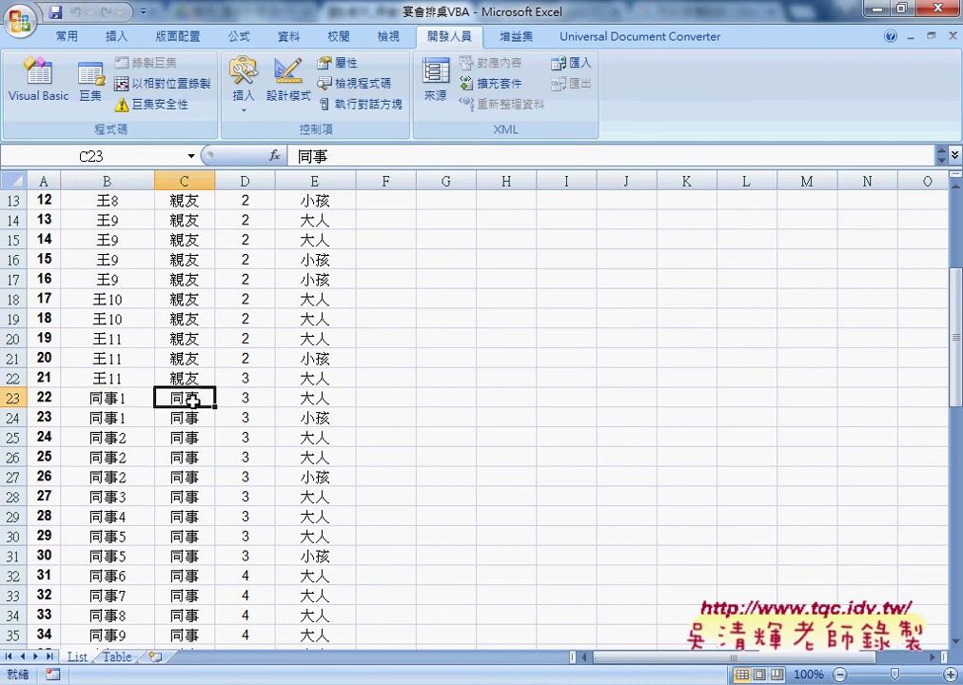
pyautogui.click(303, 398)
pyautogui.click(248, 413)
pyautogui.scroll(-3, 195, 466)
pyautogui.scroll(-1, 190, 462)
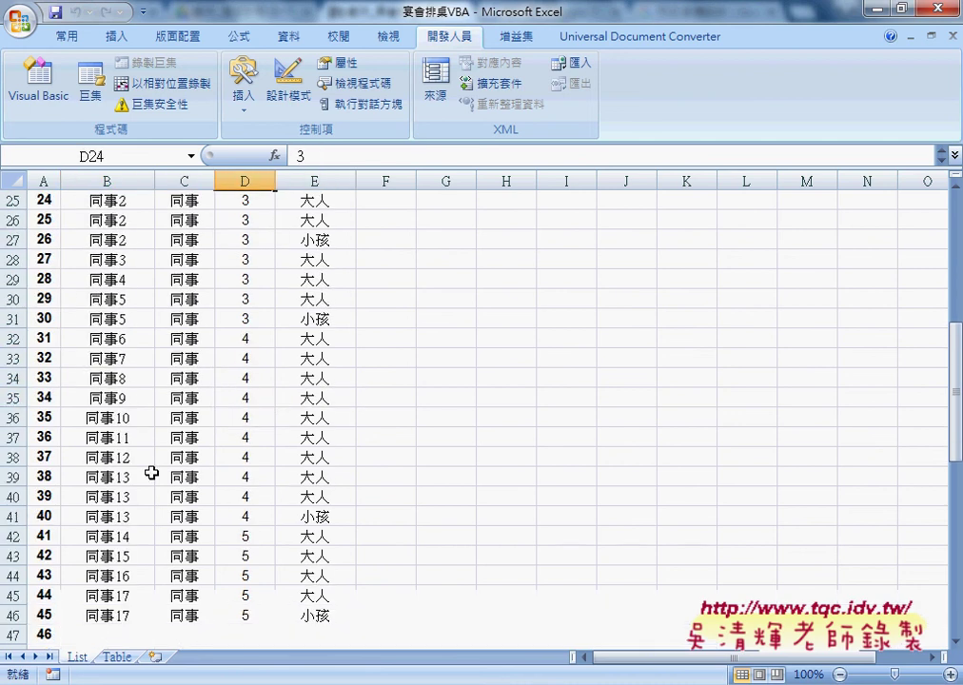
pyautogui.scroll(-1, 184, 462)
pyautogui.scroll(-2, 167, 469)
pyautogui.scroll(-6, 152, 457)
pyautogui.scroll(-1, 154, 447)
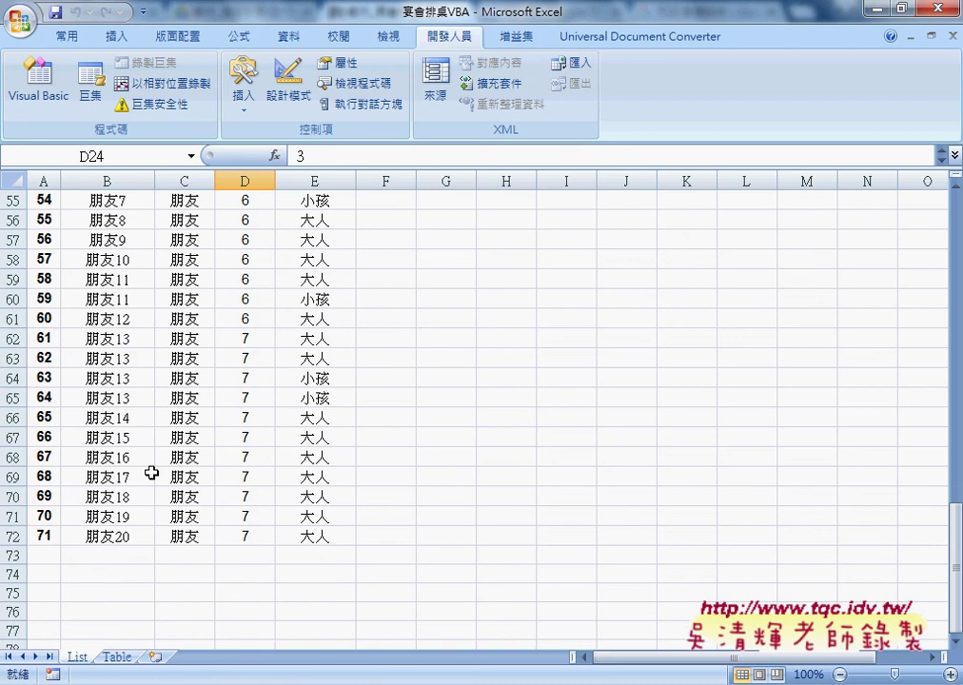
pyautogui.click(46, 539)
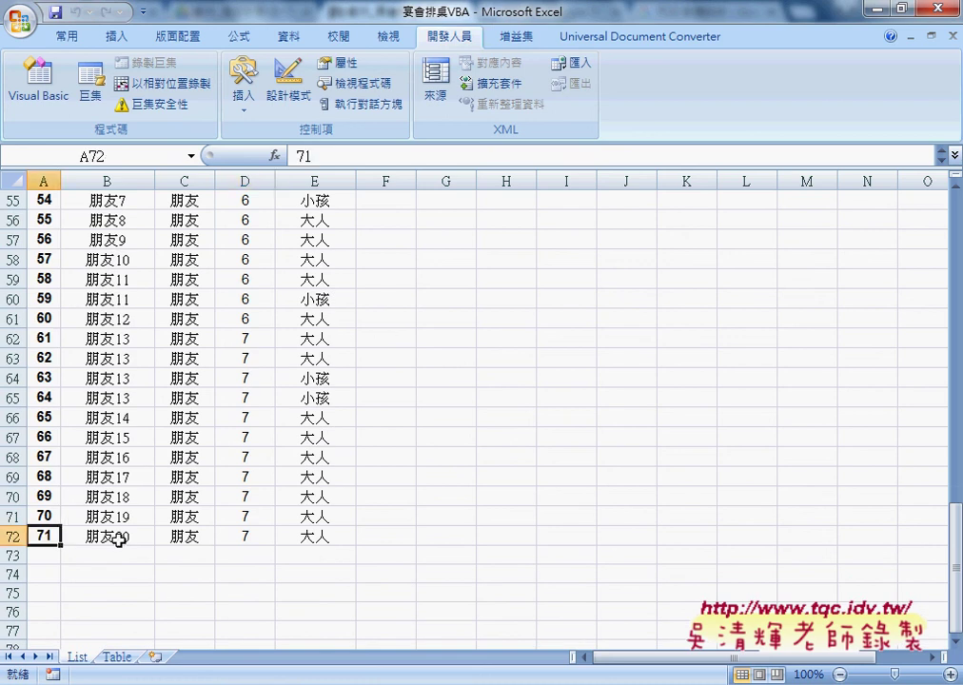
# Step: Review the task notes in I2:L5 and I7, then narrow column G to about 16 pixels
pyautogui.click(118, 539)
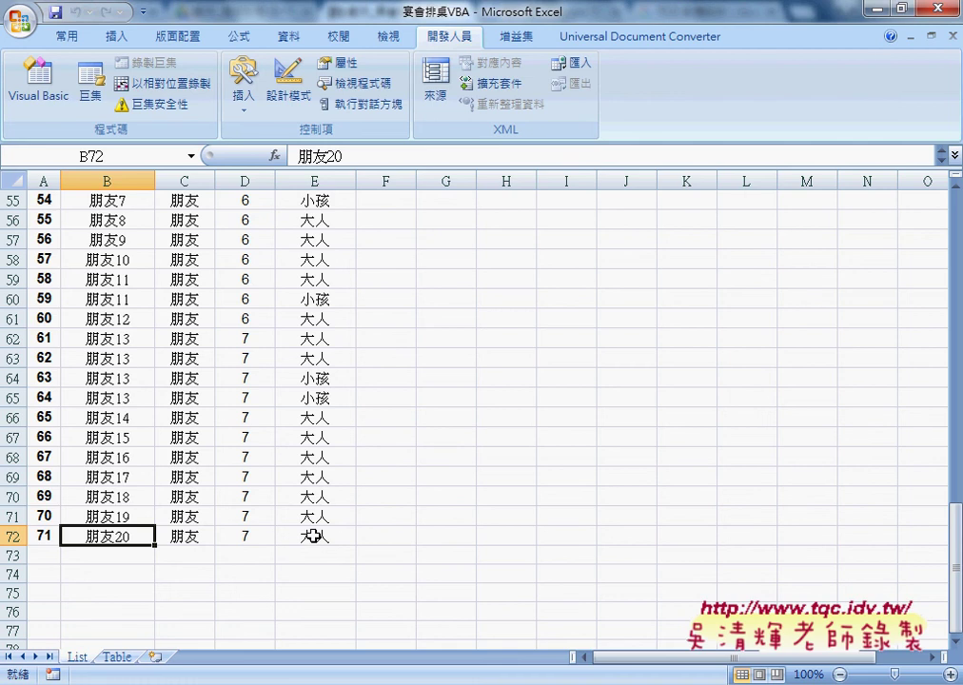
pyautogui.scroll(7, 314, 536)
pyautogui.scroll(5, 314, 536)
pyautogui.scroll(6, 314, 536)
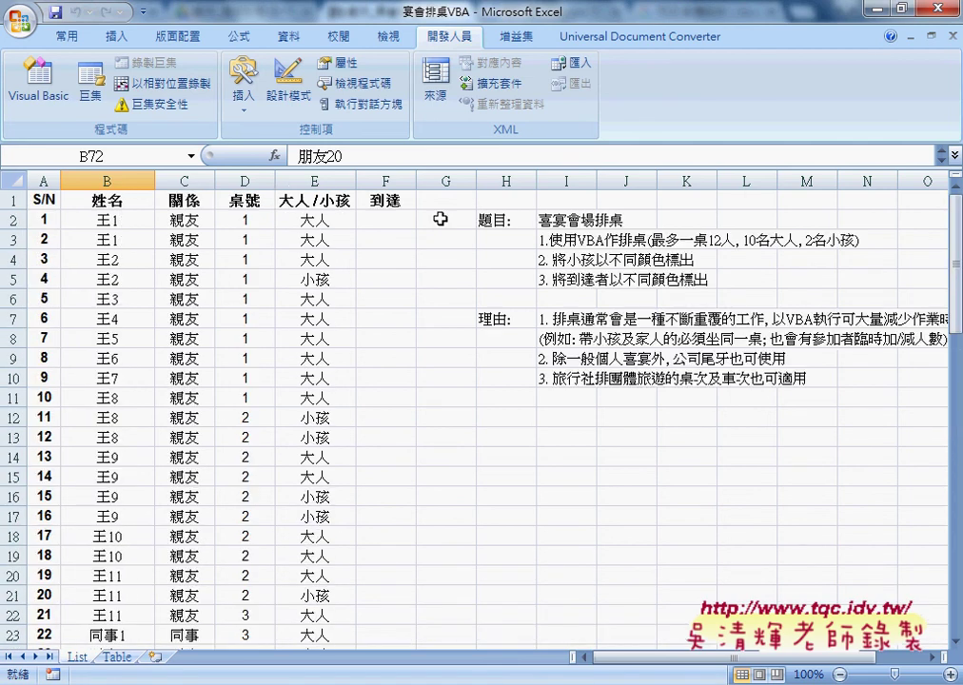
pyautogui.moveTo(572, 219); pyautogui.dragTo(744, 282)
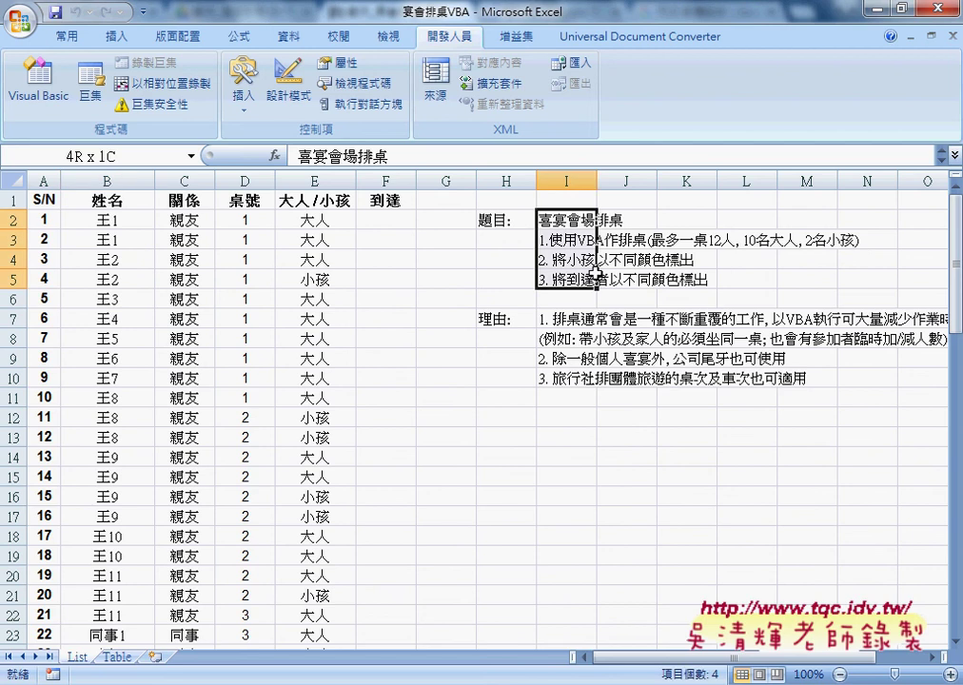
pyautogui.click(581, 321)
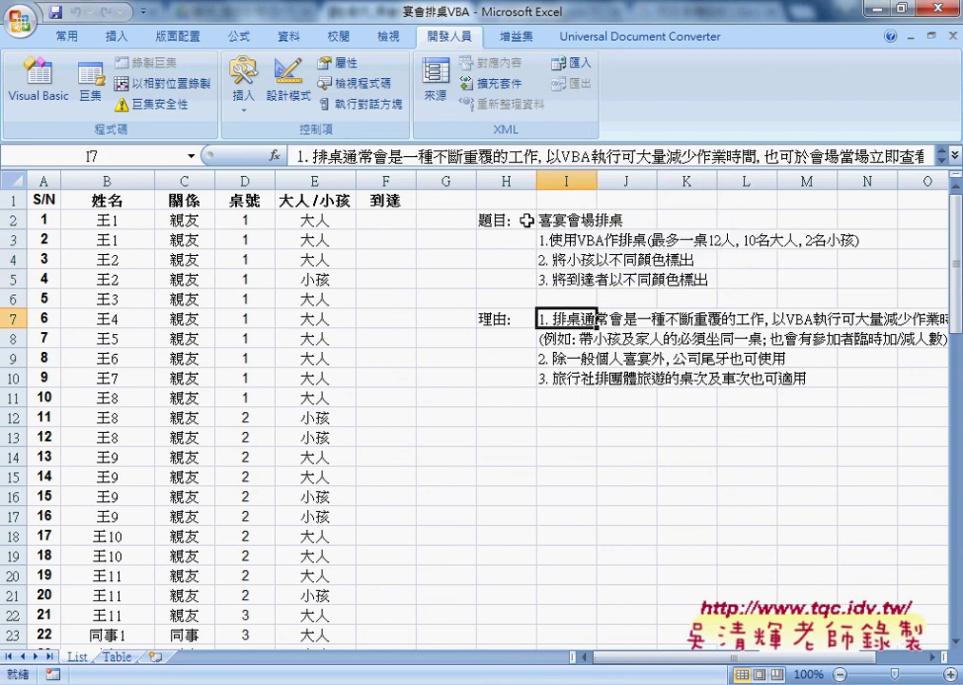
pyautogui.moveTo(476, 182); pyautogui.dragTo(425, 187)
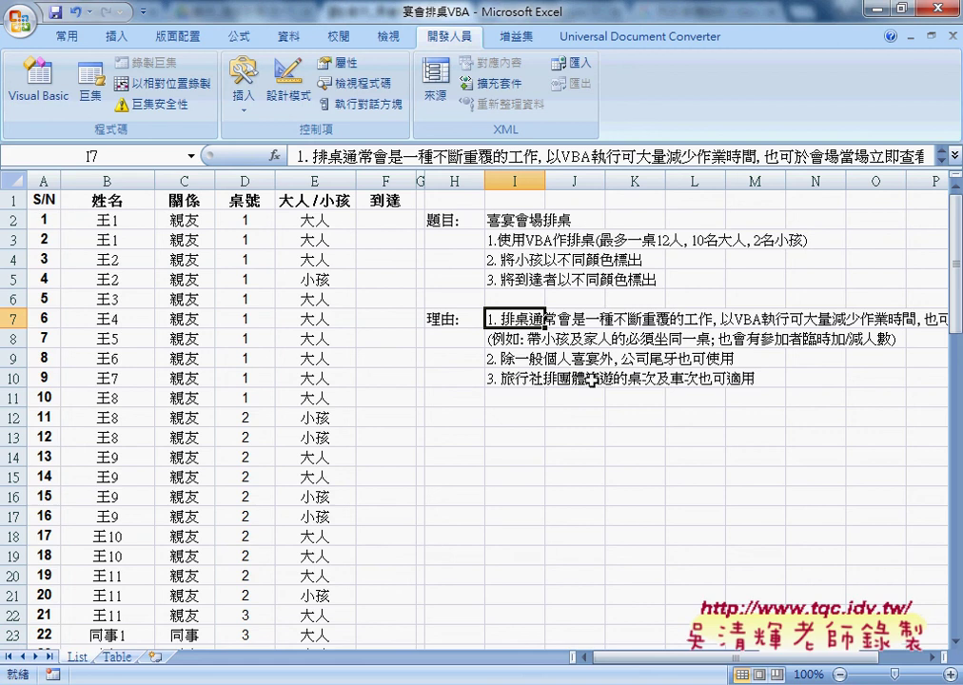
# Step: On the Table sheet, run the Arrang macro, reset the paused VBA editor, and rerun it
pyautogui.click(116, 656)
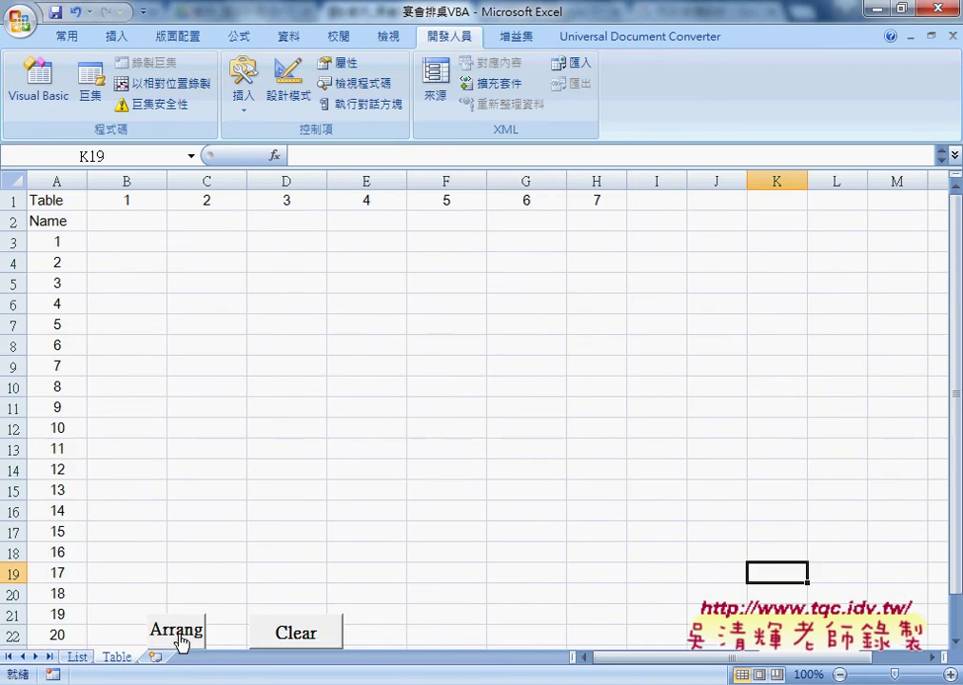
pyautogui.click(181, 643)
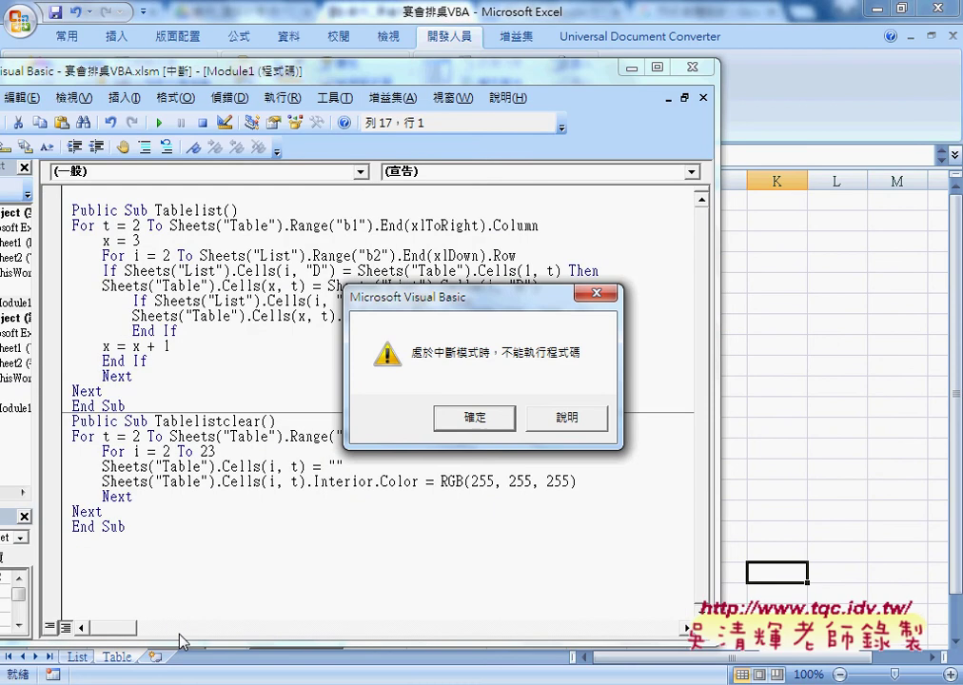
pyautogui.click(475, 419)
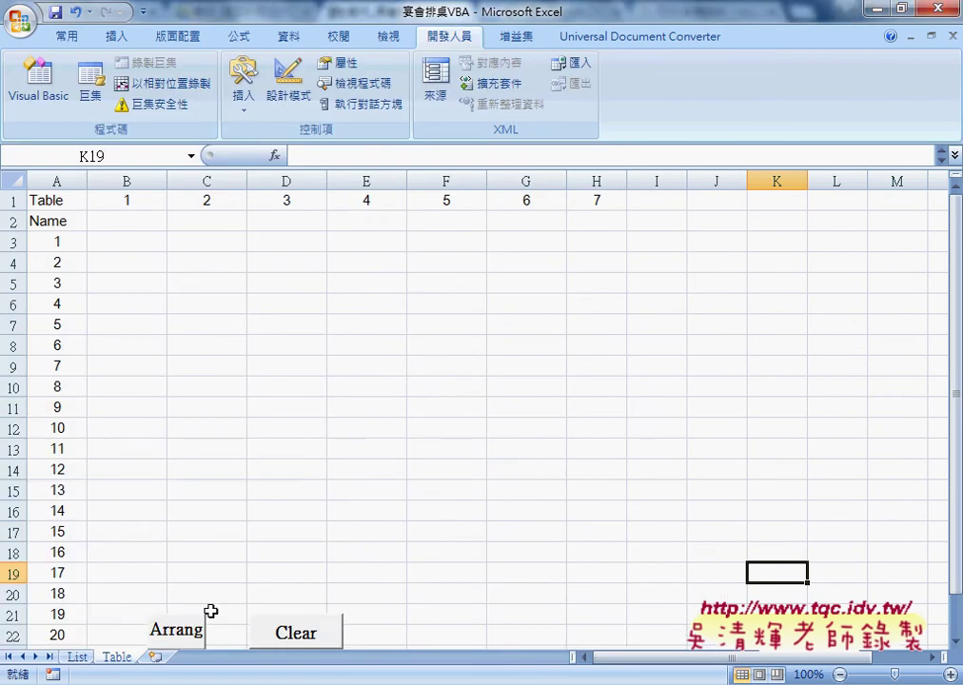
pyautogui.moveTo(355, 650)
pyautogui.click(166, 581)
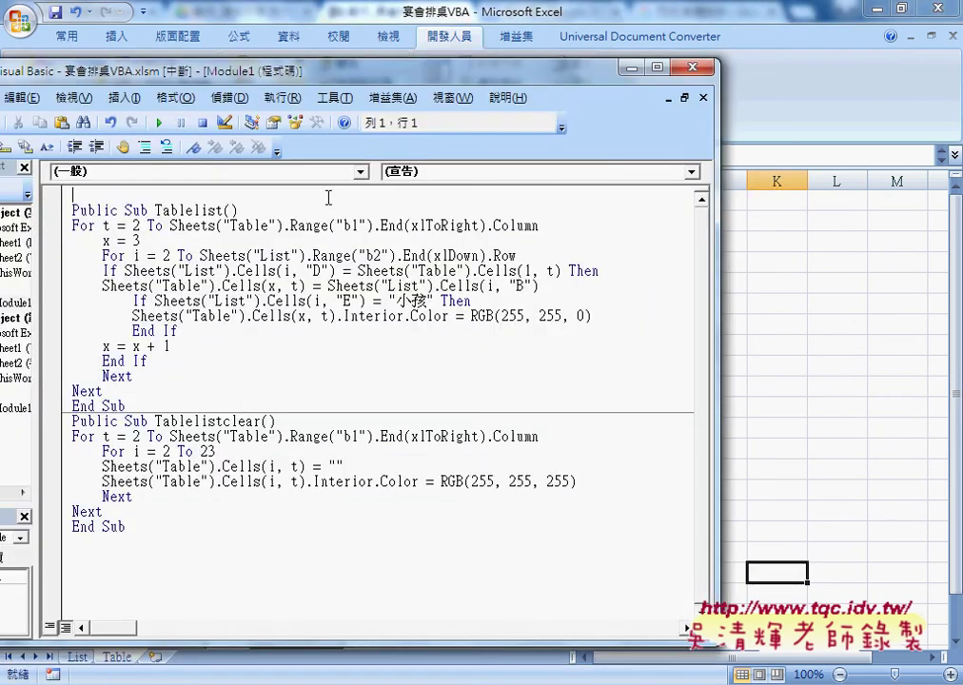
pyautogui.click(629, 68)
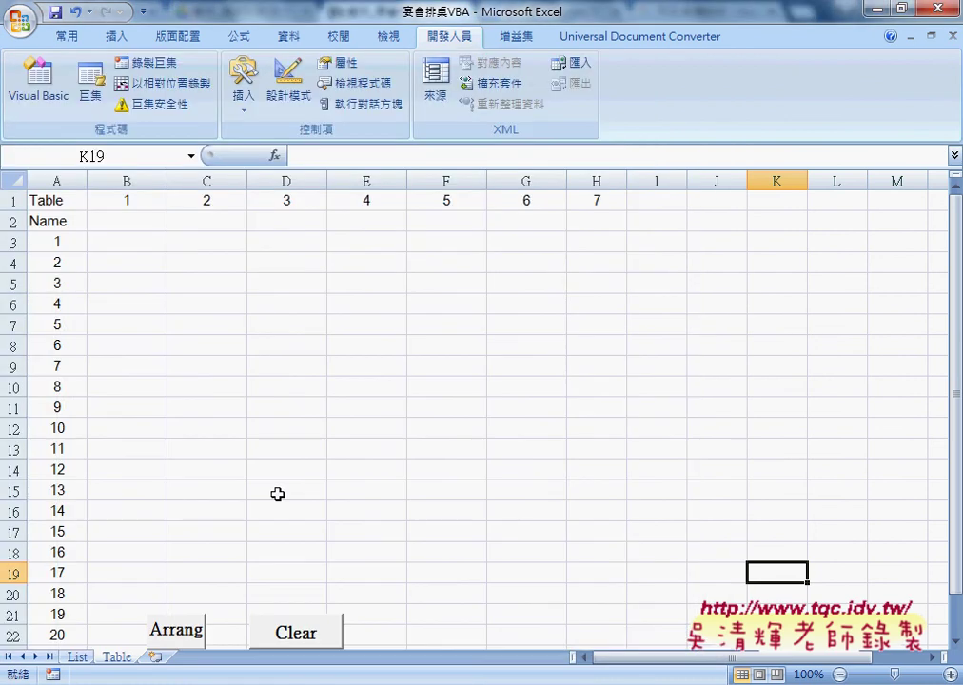
pyautogui.click(186, 630)
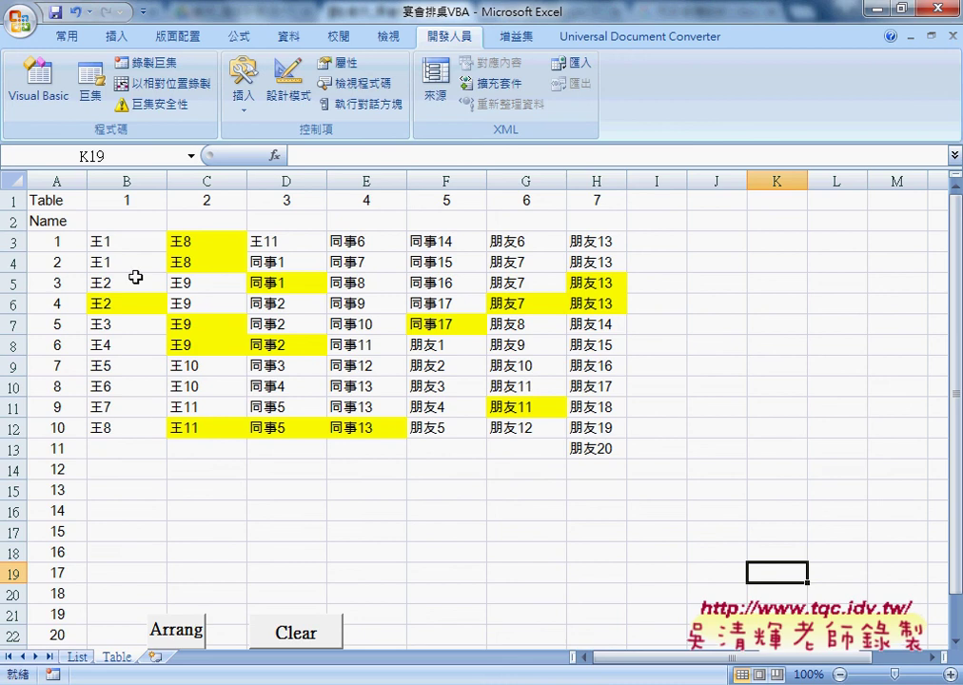
# Step: Select the guest columns for tables 1 and 2, then the yellow child entry 朋友13 at table 7
pyautogui.moveTo(131, 242)
pyautogui.mouseDown()
pyautogui.moveTo(556, 245)
pyautogui.moveTo(107, 427)
pyautogui.mouseUp()
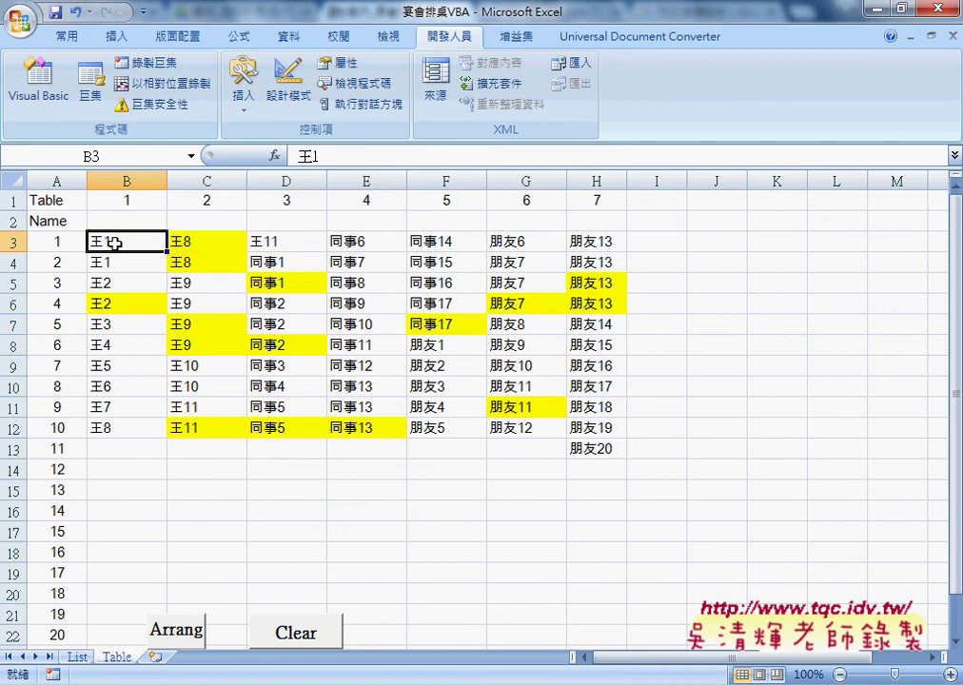
pyautogui.click(205, 242)
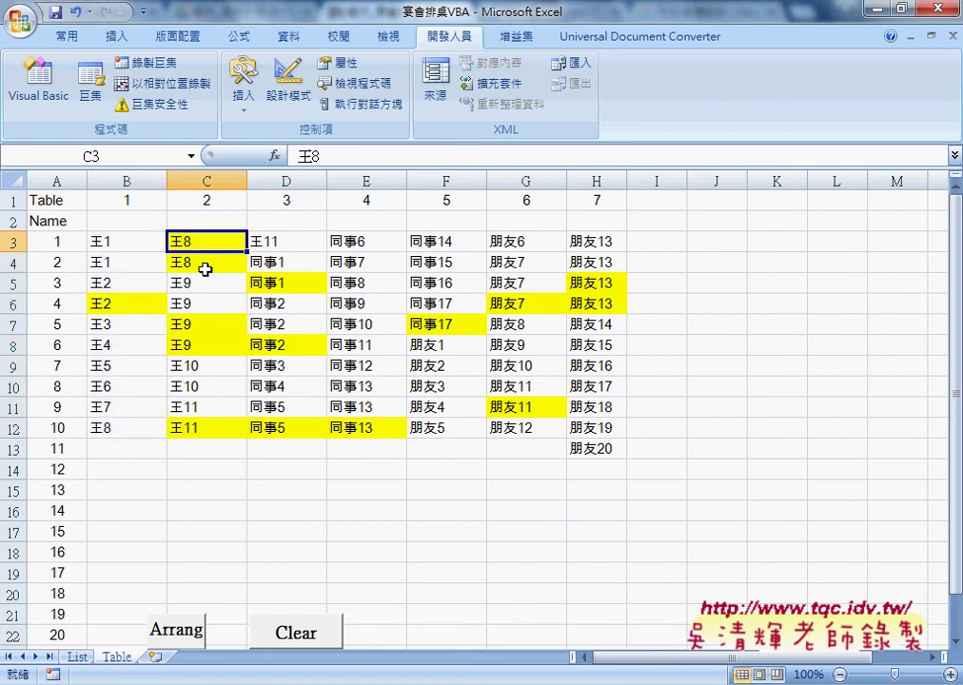
pyautogui.moveTo(206, 241); pyautogui.dragTo(210, 409)
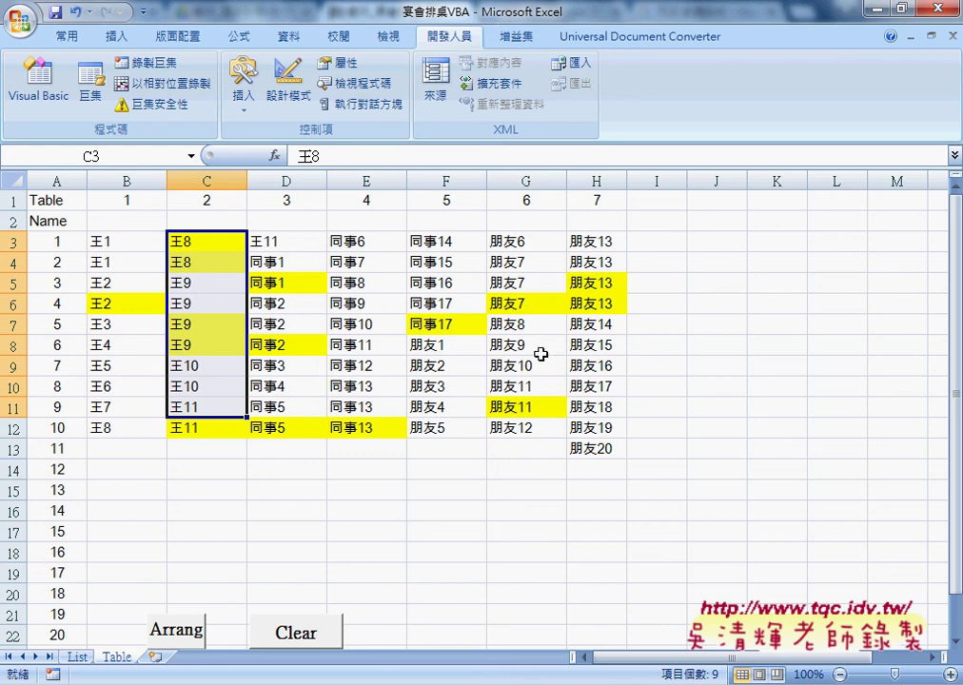
pyautogui.click(593, 242)
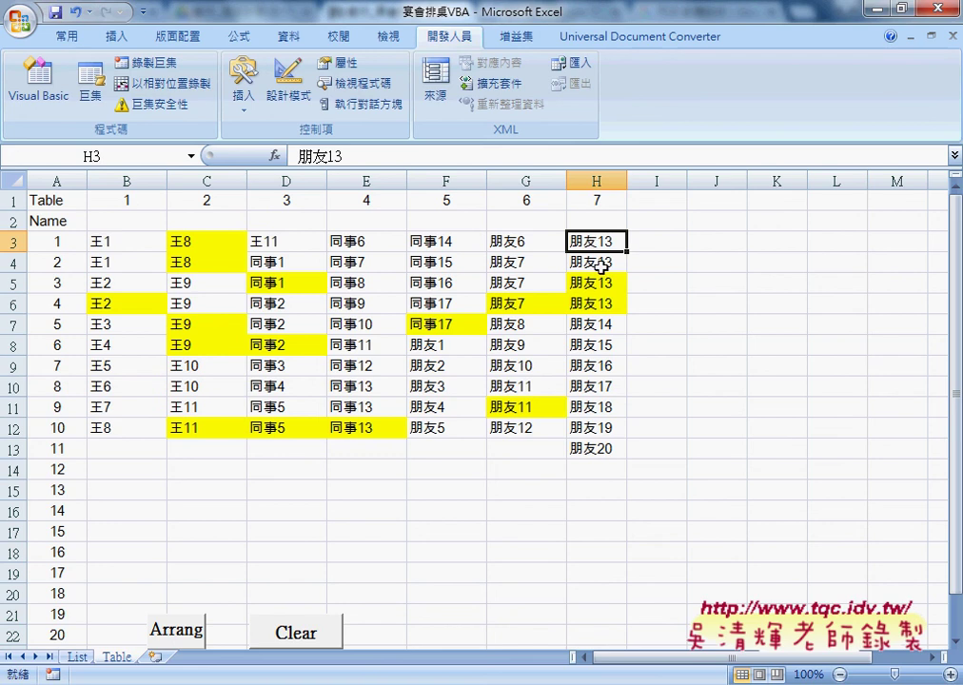
pyautogui.click(603, 280)
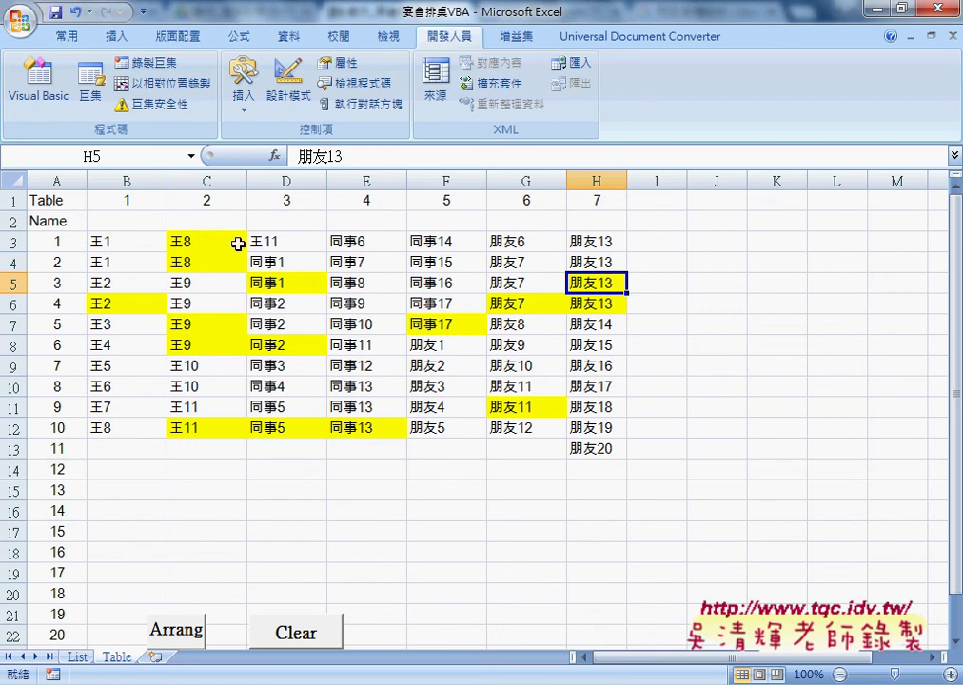
# Step: Select the guests of tables 1–3, then the whole seating grid B3:H13
pyautogui.moveTo(121, 242); pyautogui.dragTo(113, 430)
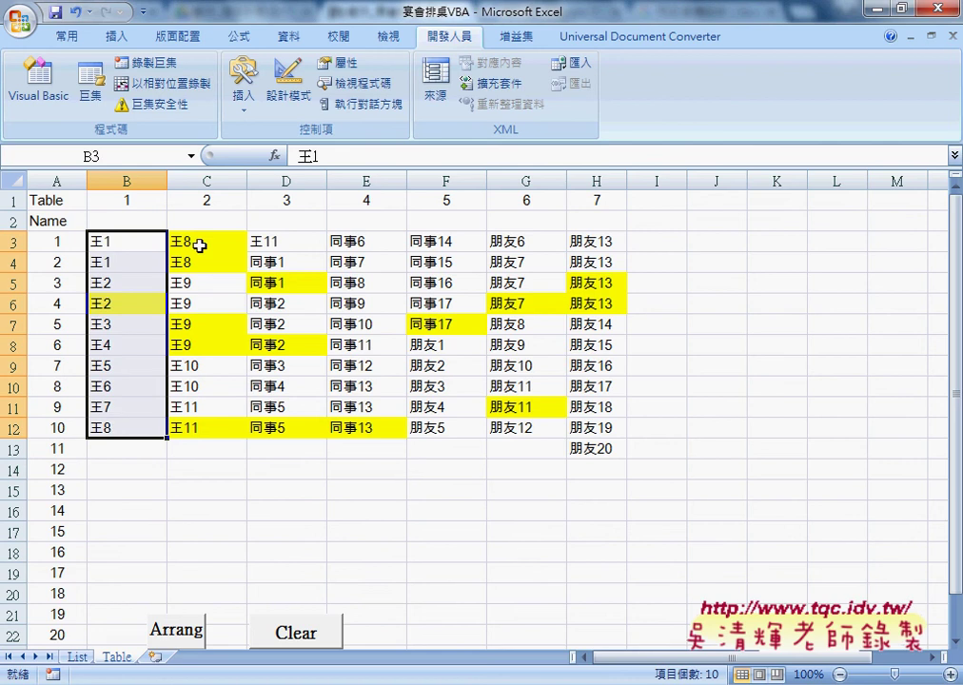
pyautogui.moveTo(198, 243); pyautogui.dragTo(198, 431)
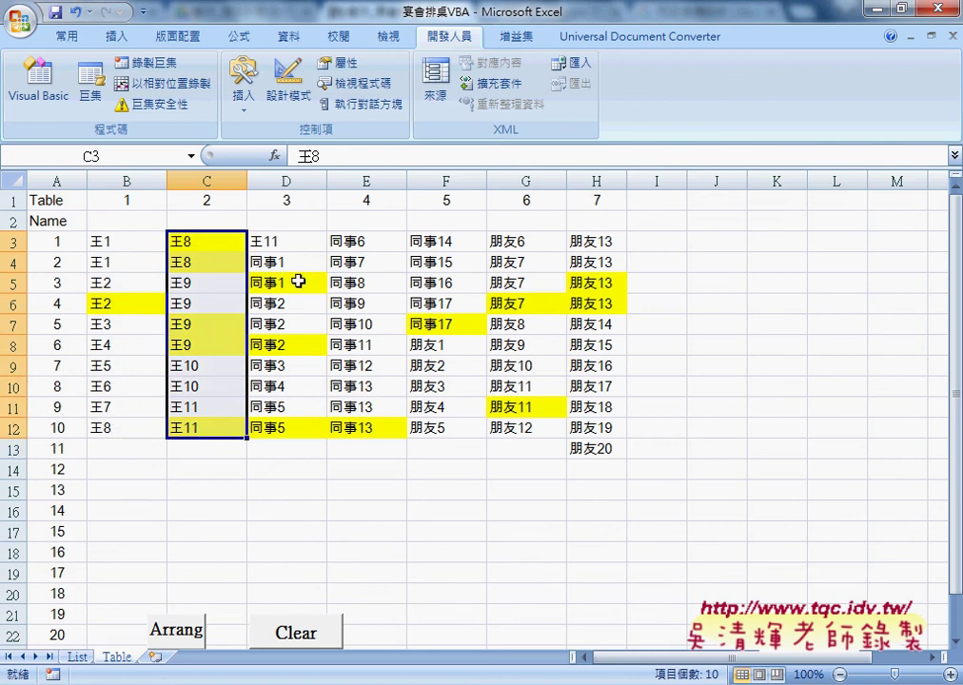
pyautogui.moveTo(281, 242); pyautogui.dragTo(285, 428)
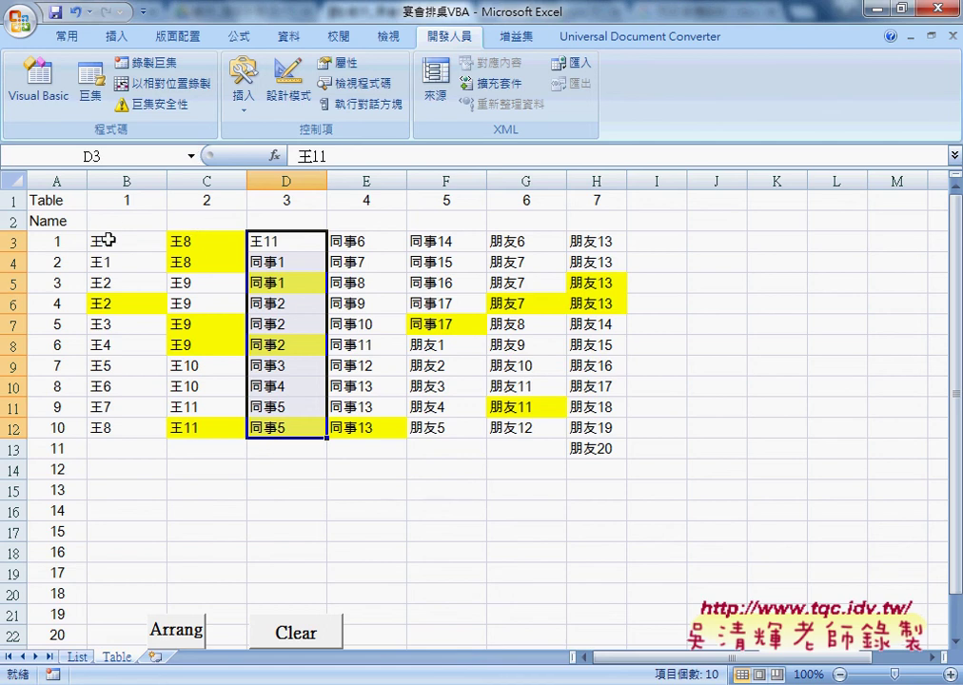
pyautogui.moveTo(108, 240); pyautogui.dragTo(578, 445)
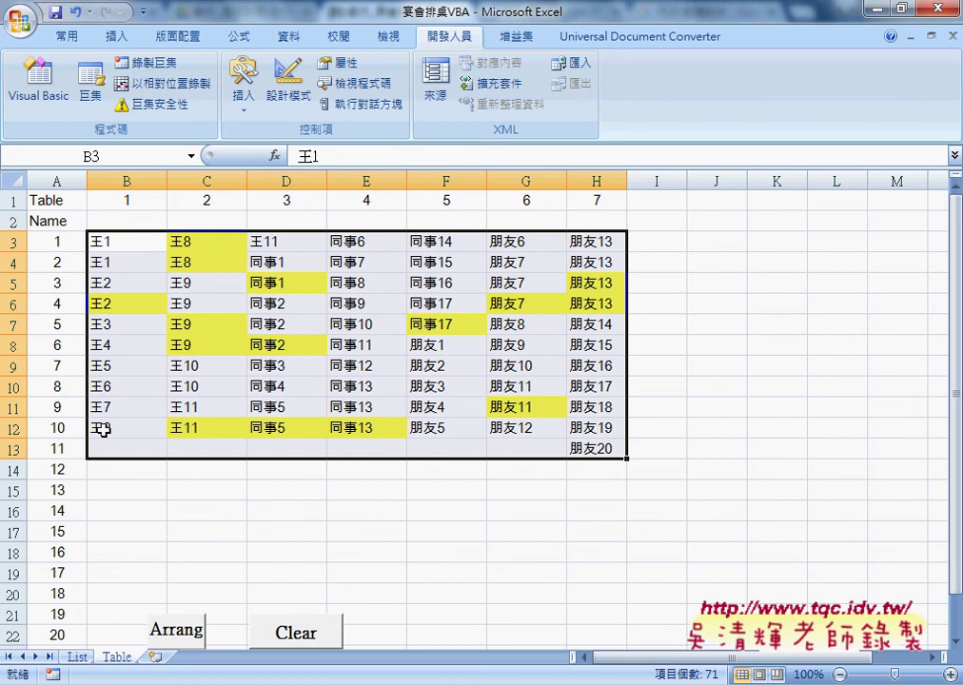
# Step: In More Borders, apply a medium solid outline and inside lines to the grid
pyautogui.rightClick(236, 317)
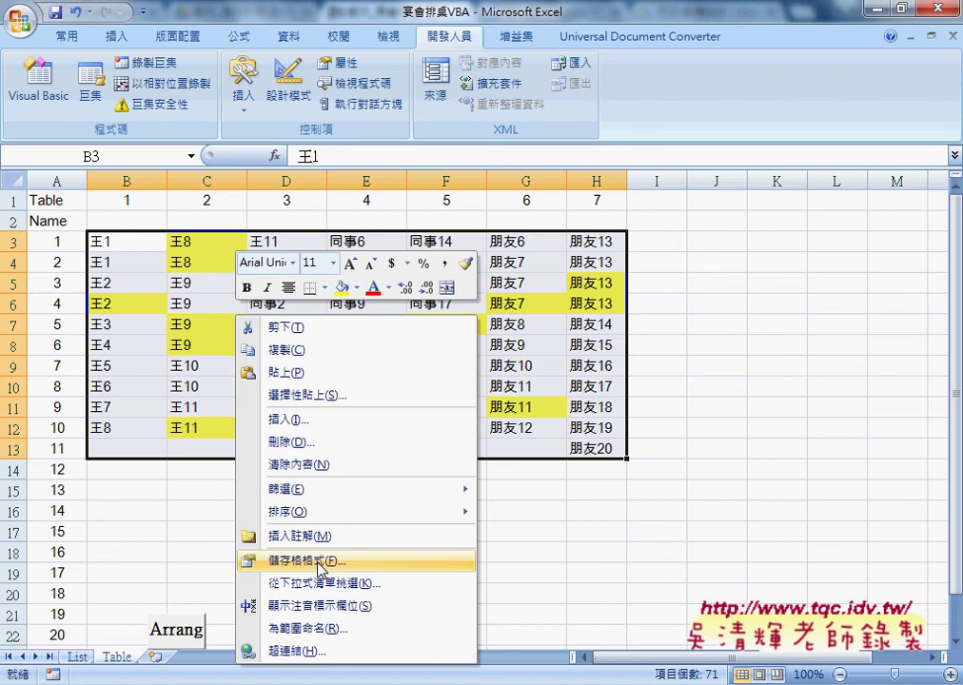
pyautogui.click(66, 36)
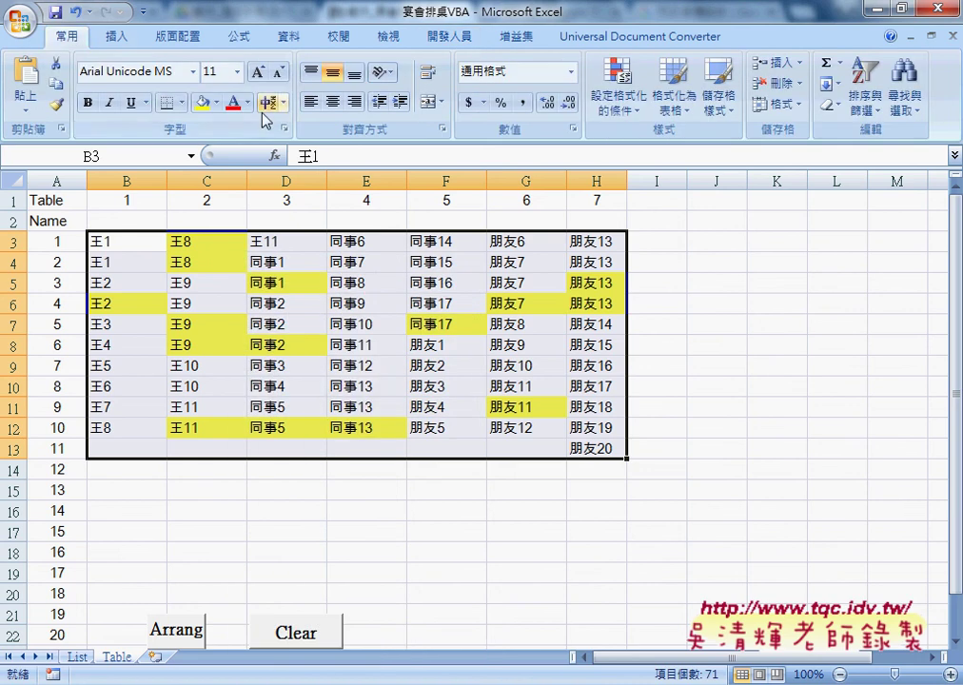
pyautogui.click(181, 101)
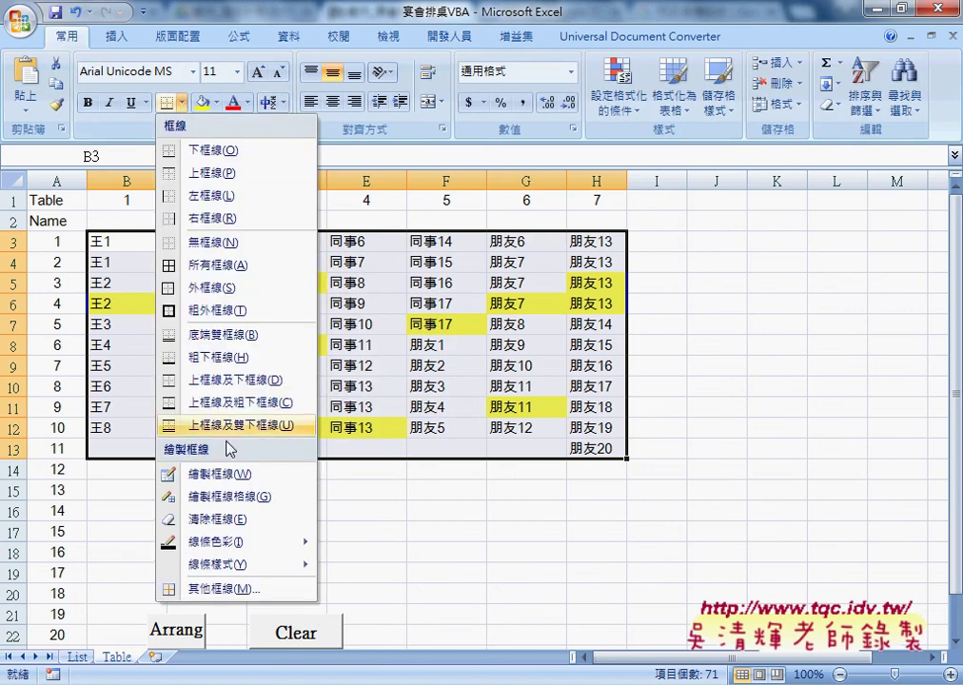
pyautogui.click(250, 590)
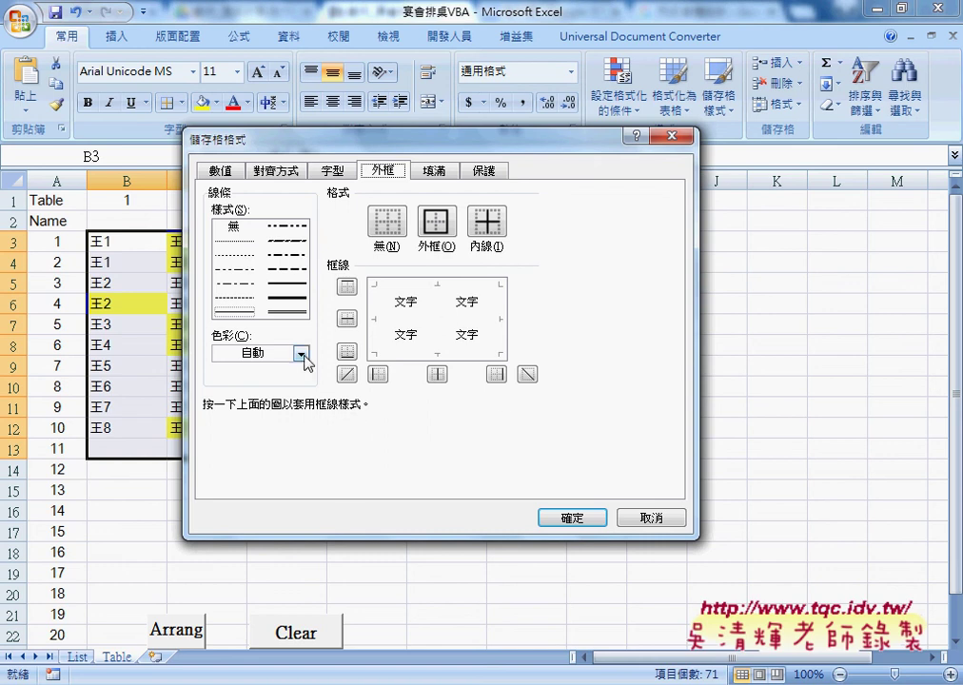
pyautogui.click(295, 288)
pyautogui.click(436, 221)
pyautogui.click(471, 232)
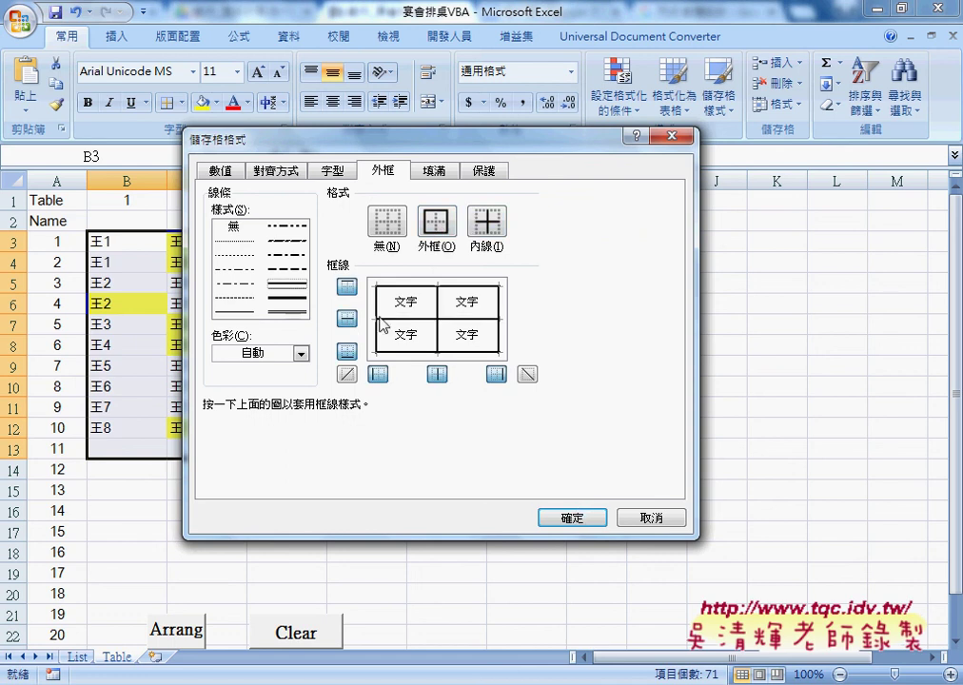
# Step: Switch to a thin solid line, reapply outline and inside borders, and confirm
pyautogui.click(242, 242)
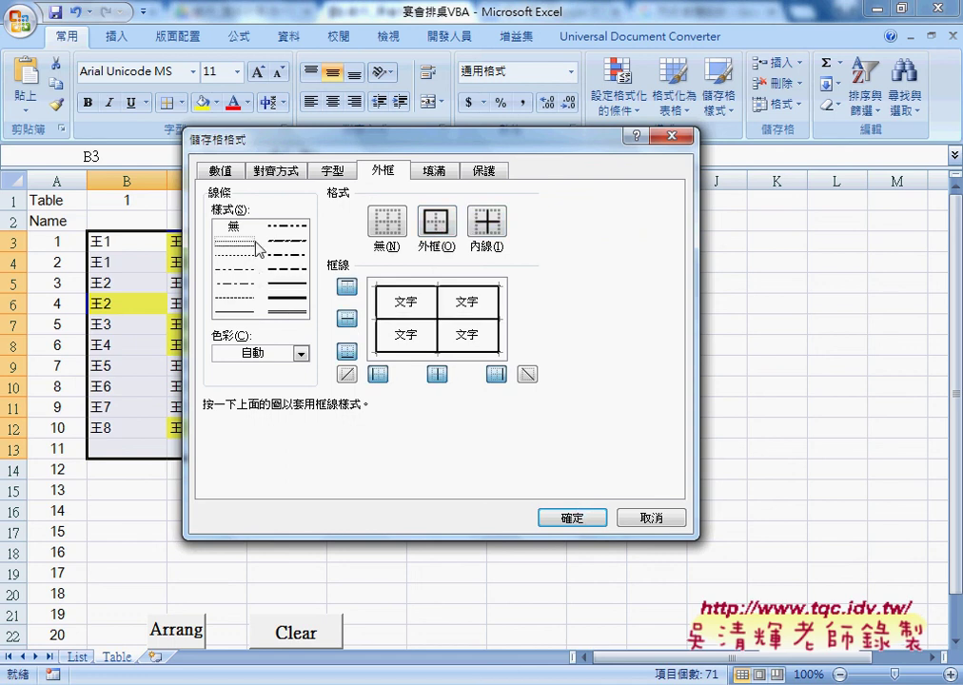
pyautogui.click(438, 219)
pyautogui.click(487, 227)
pyautogui.click(245, 312)
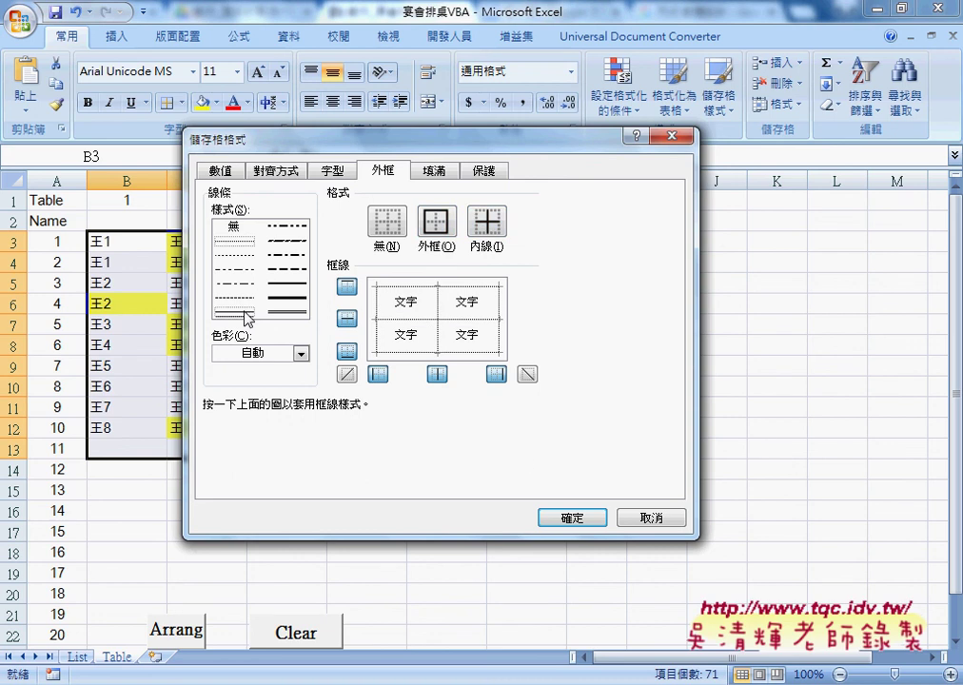
pyautogui.click(448, 221)
pyautogui.click(486, 224)
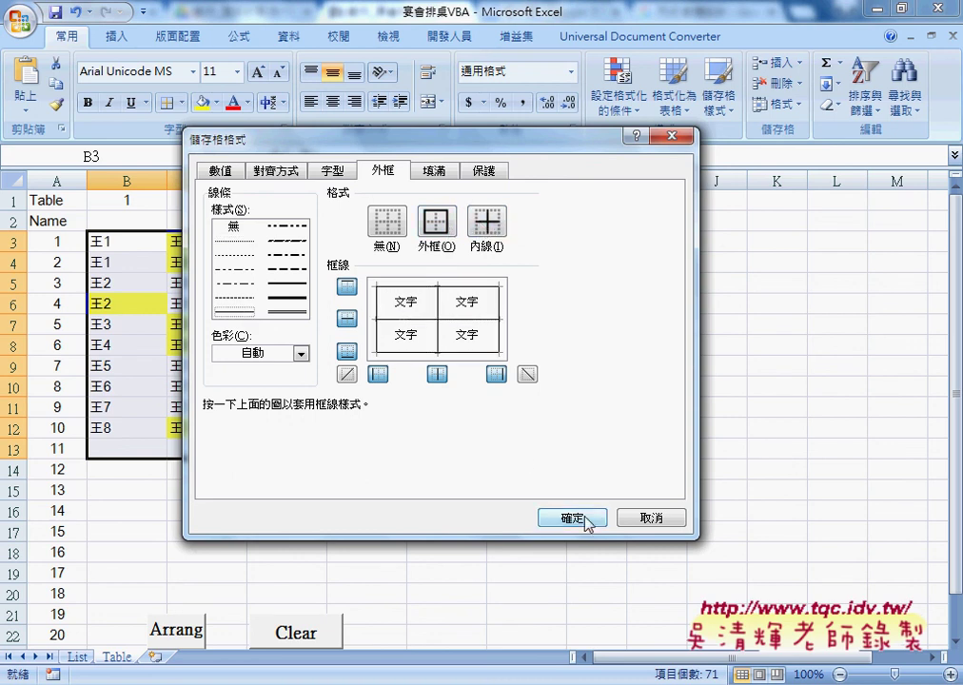
pyautogui.moveTo(543, 143); pyautogui.dragTo(838, 145)
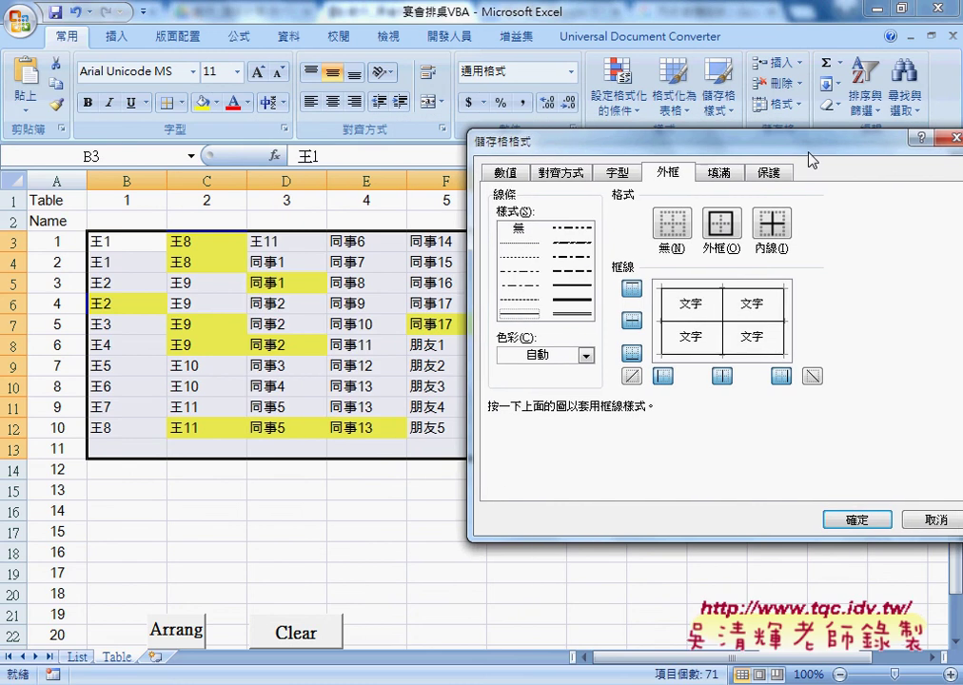
pyautogui.click(855, 518)
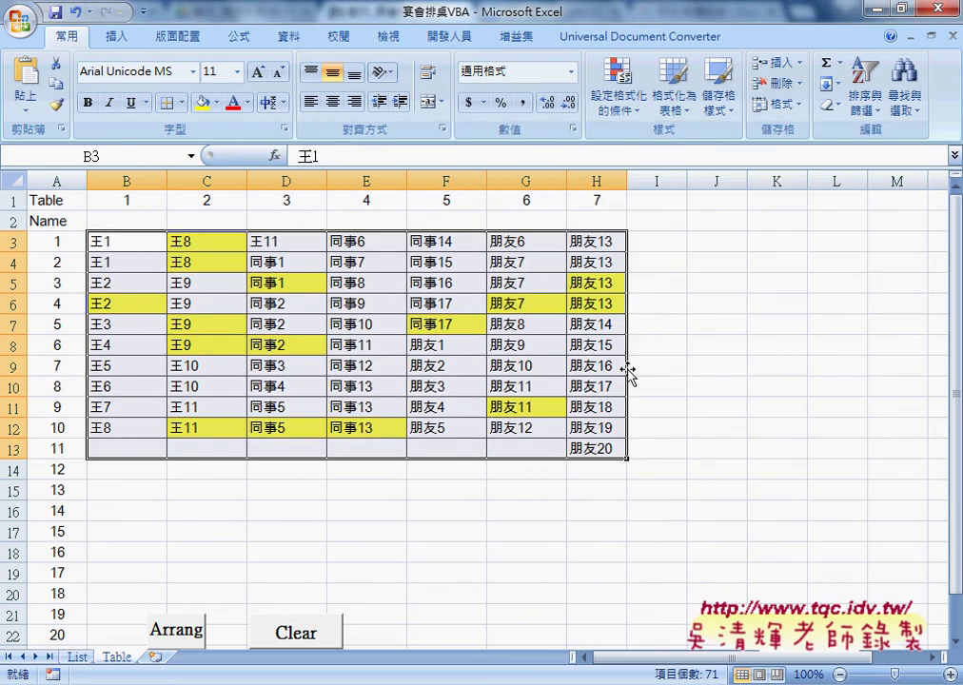
pyautogui.click(694, 363)
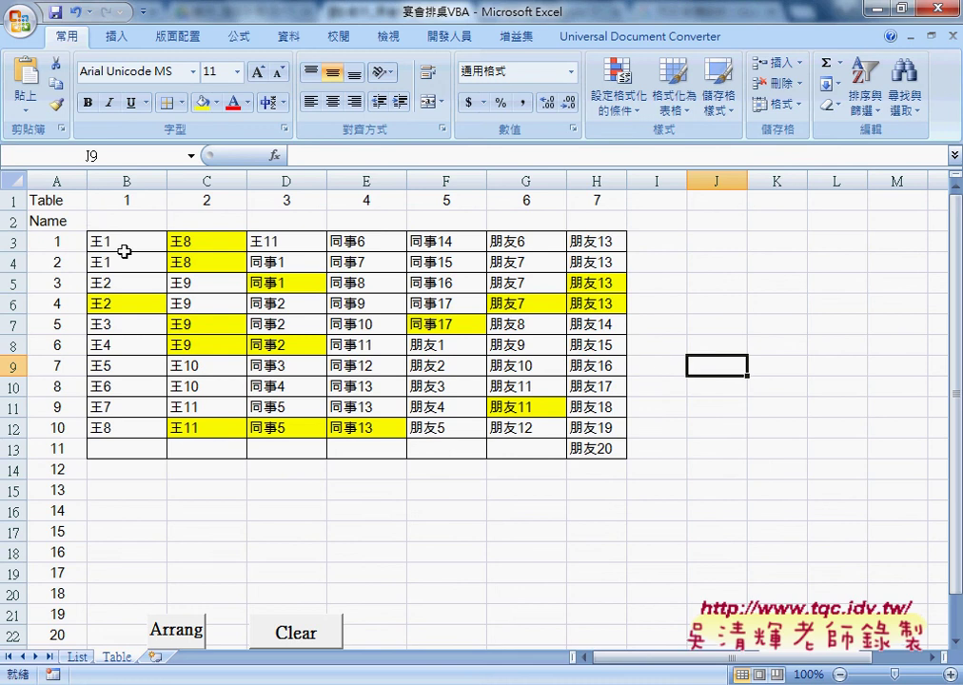
# Step: Give B3:H13 red outline and inside borders via More Borders, then reselect the grid
pyautogui.moveTo(125, 250)
pyautogui.mouseDown()
pyautogui.moveTo(566, 462)
pyautogui.moveTo(597, 449)
pyautogui.mouseUp()
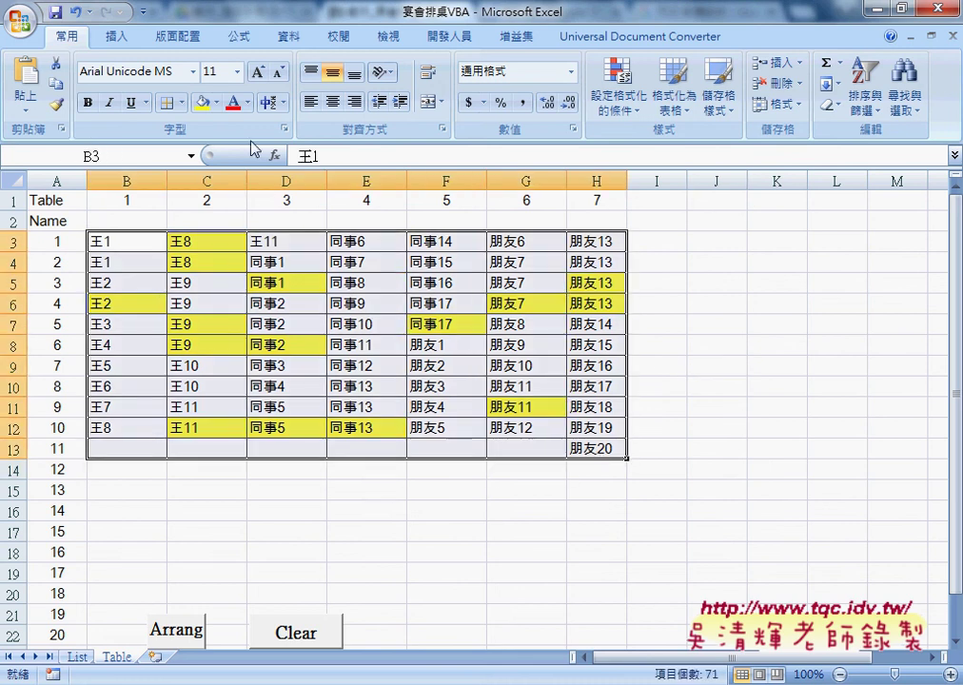
pyautogui.click(181, 102)
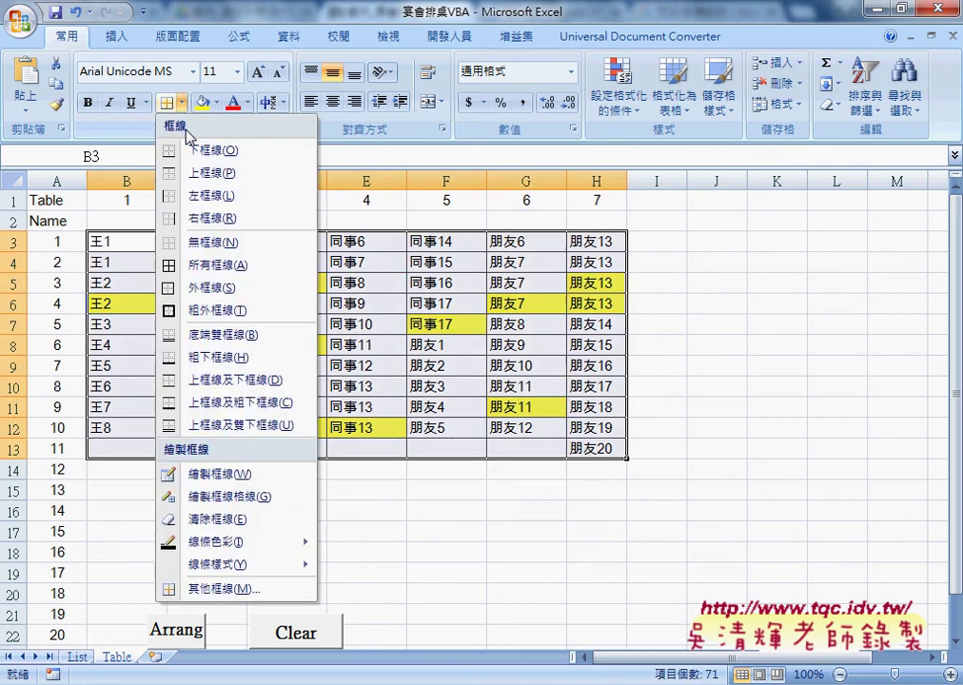
pyautogui.click(221, 589)
pyautogui.click(567, 355)
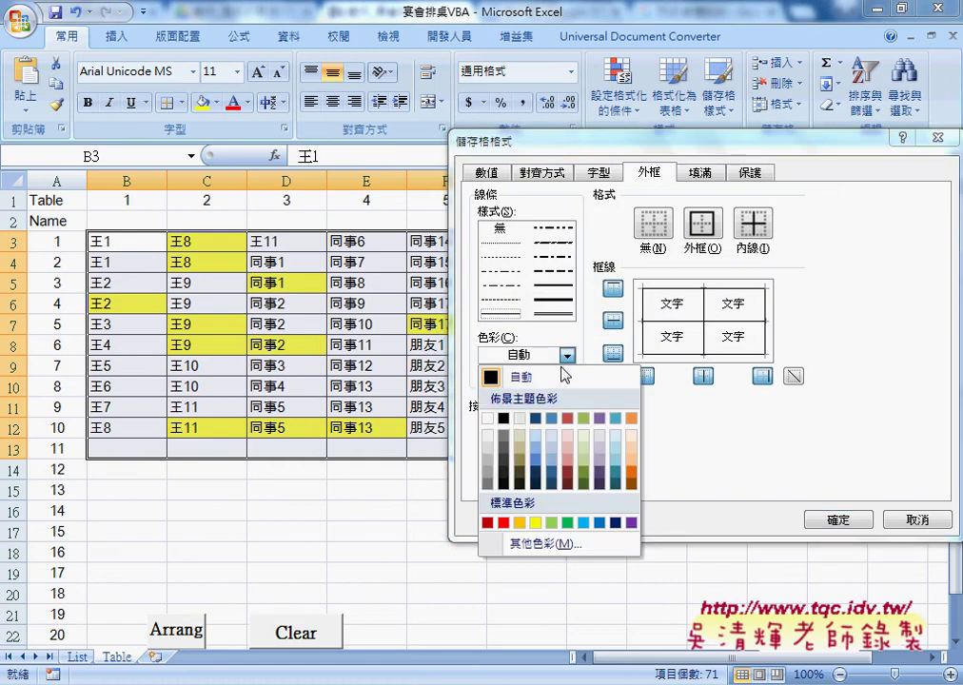
pyautogui.click(503, 523)
pyautogui.click(702, 242)
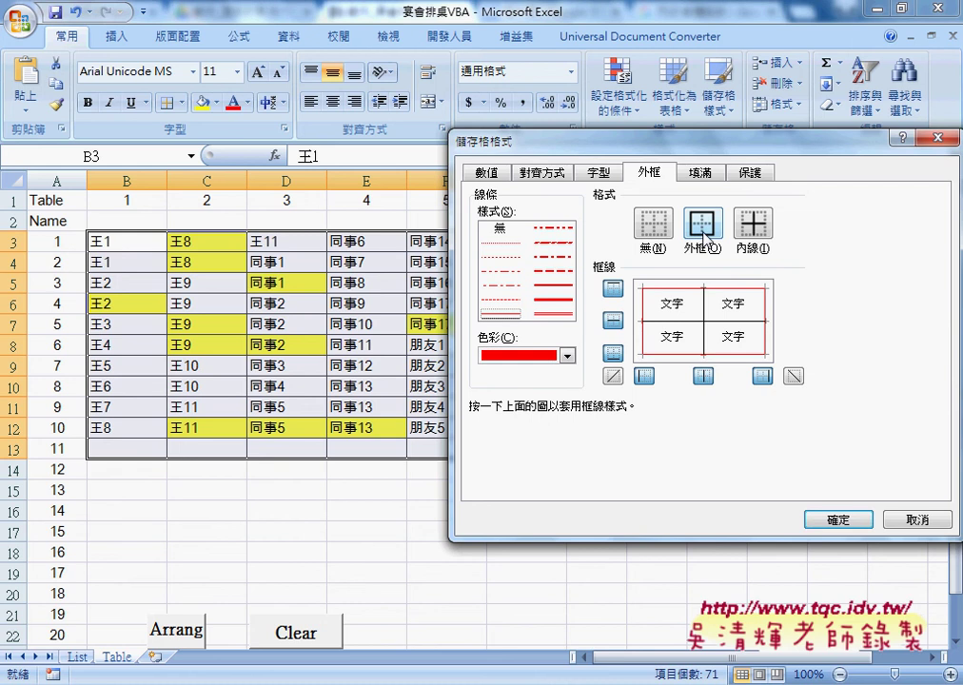
pyautogui.click(754, 223)
pyautogui.click(837, 520)
pyautogui.click(769, 454)
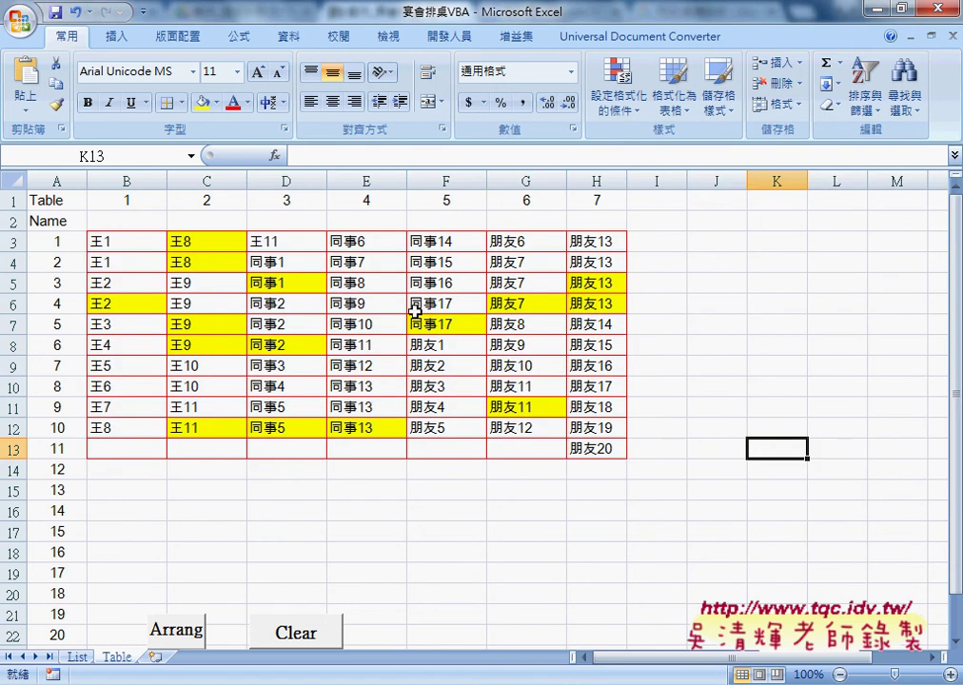
pyautogui.moveTo(134, 241); pyautogui.dragTo(591, 451)
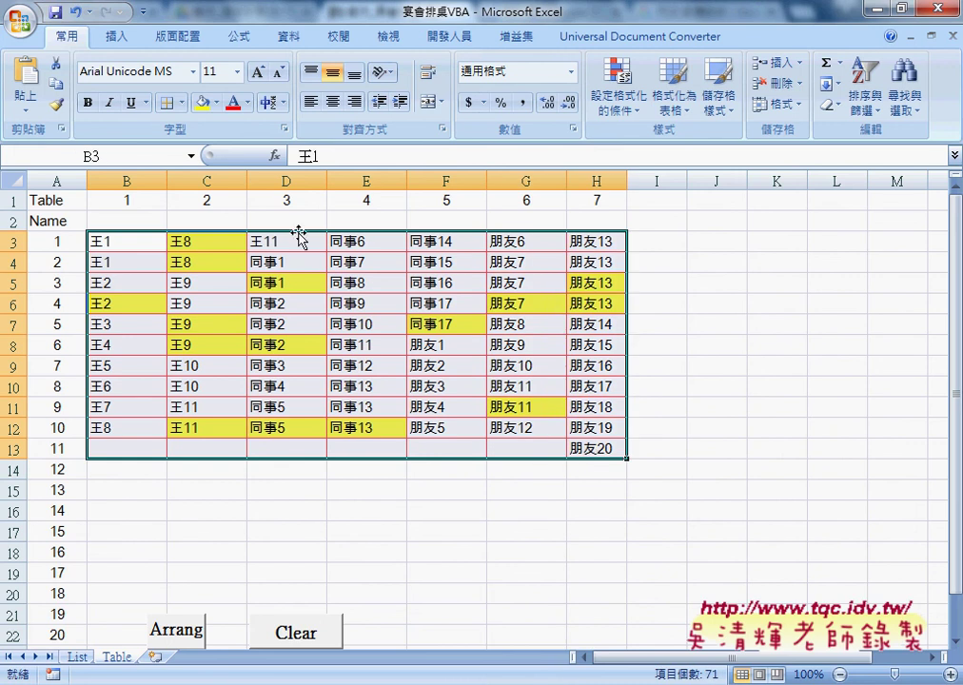
# Step: Apply a thicker red line style to the grid's outline and inside borders
pyautogui.click(180, 102)
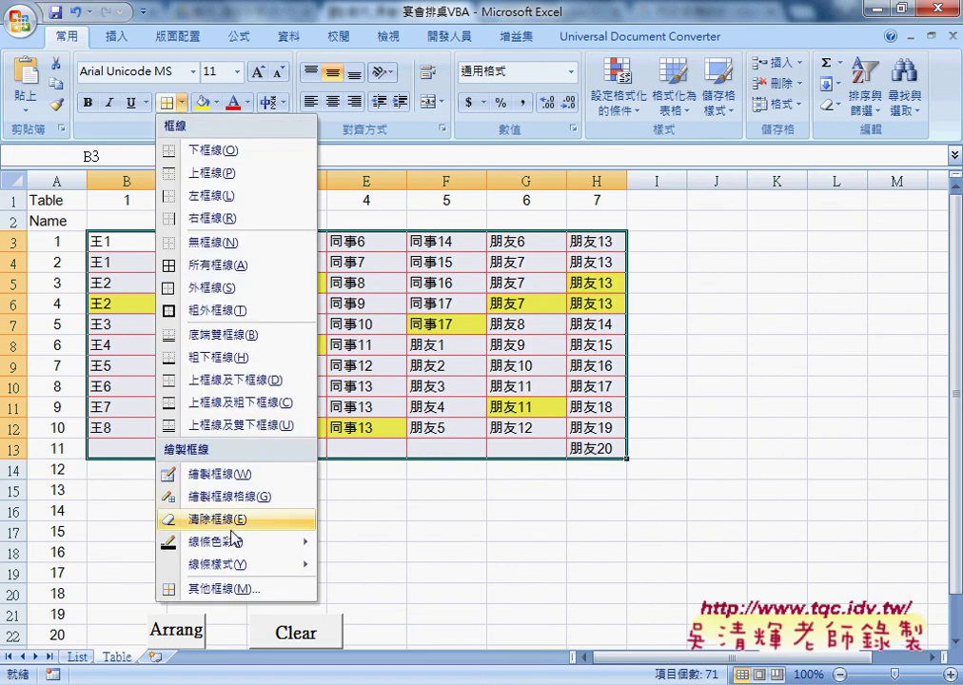
pyautogui.click(234, 589)
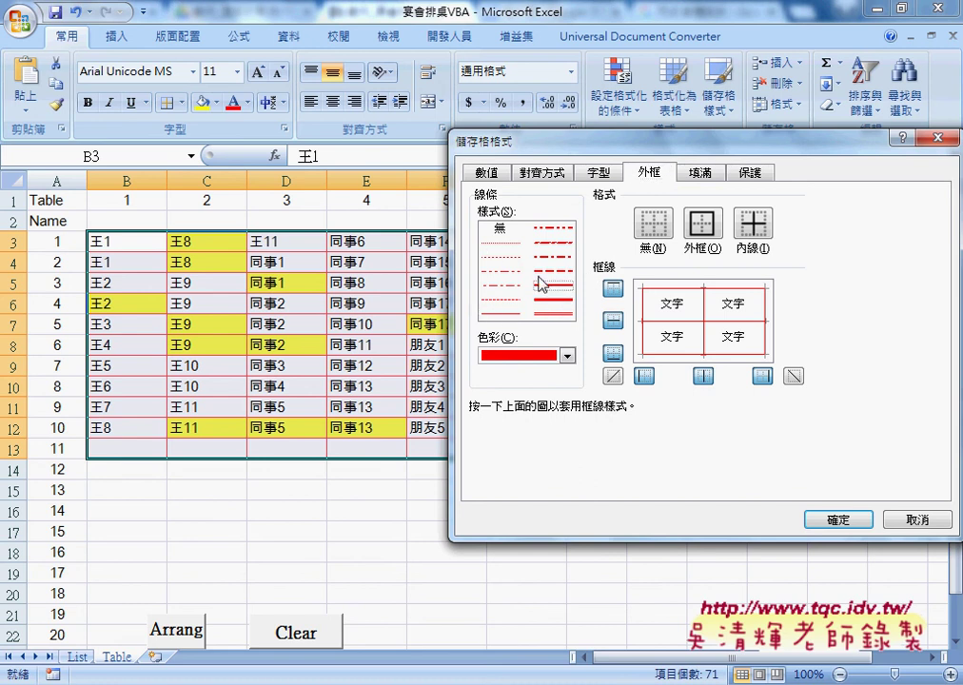
pyautogui.click(701, 225)
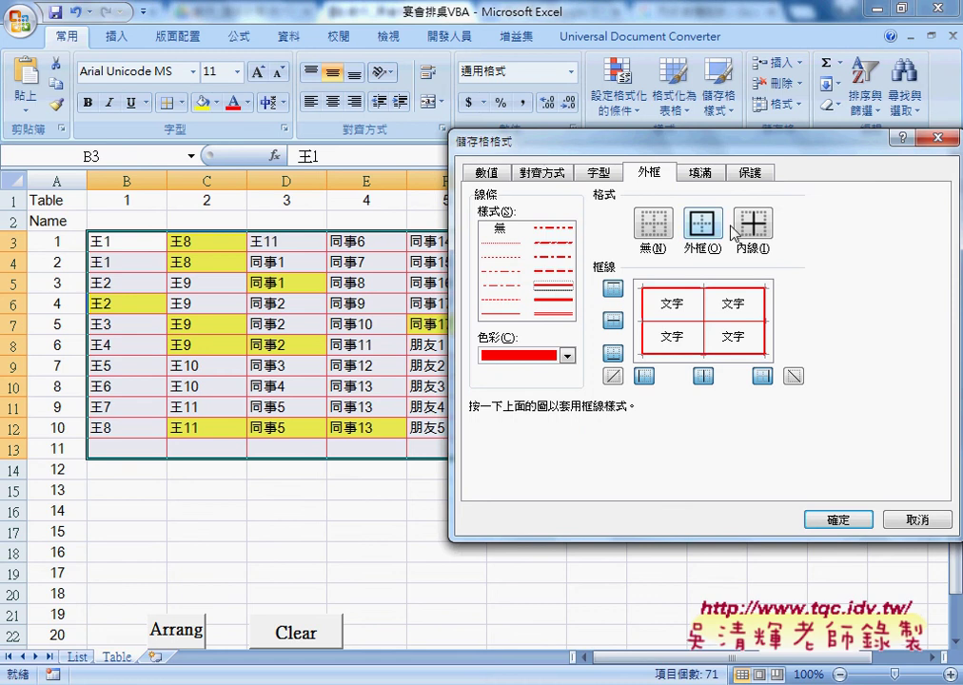
pyautogui.click(841, 519)
pyautogui.click(812, 484)
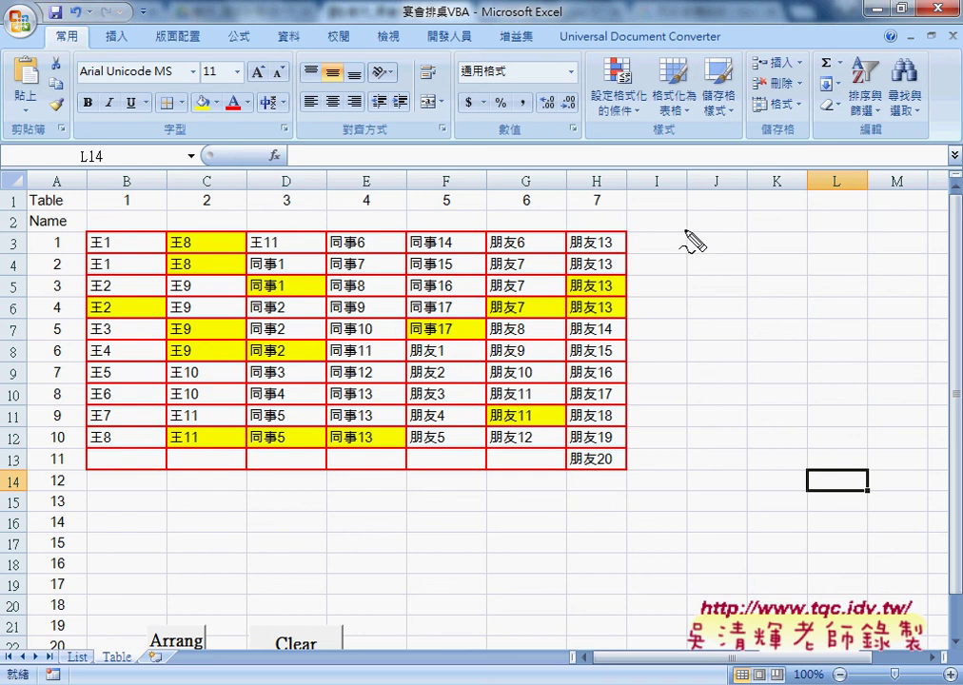
# Step: Show the 開發人員 (Developer) ribbon with its macro and control tools
pyautogui.moveTo(457, 52)
pyautogui.mouseDown()
pyautogui.moveTo(424, 53)
pyautogui.moveTo(457, 55)
pyautogui.mouseUp()
pyautogui.press('Escape')
pyautogui.click(444, 38)
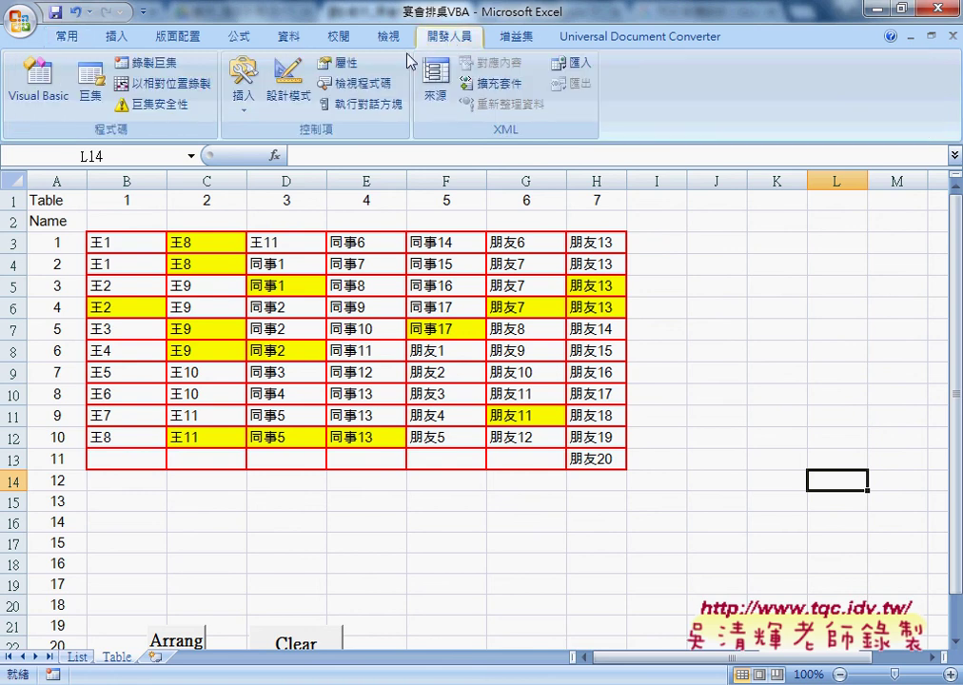